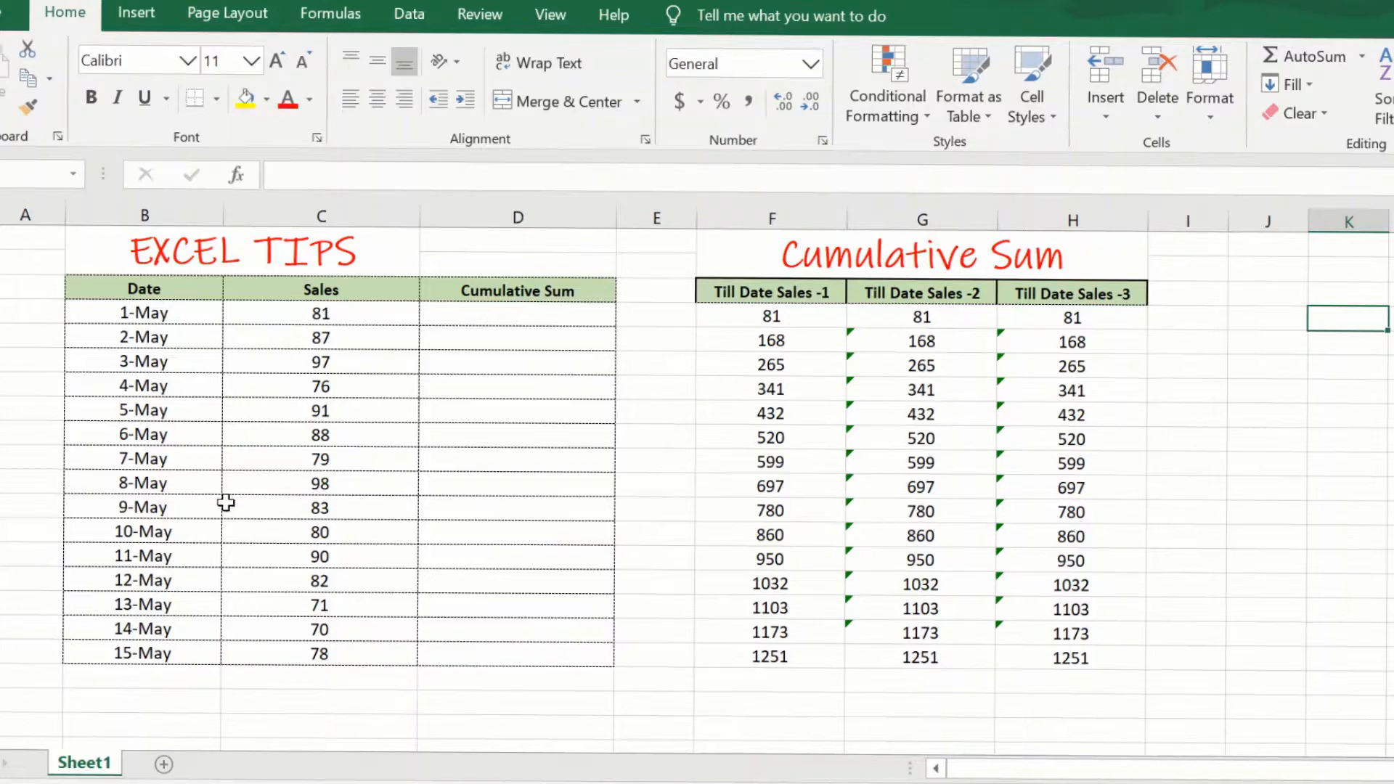
Step: Review the sales data and the three example running-total formulas in the comparison columns
{"action": "left_click", "coordinate": [122, 458]}
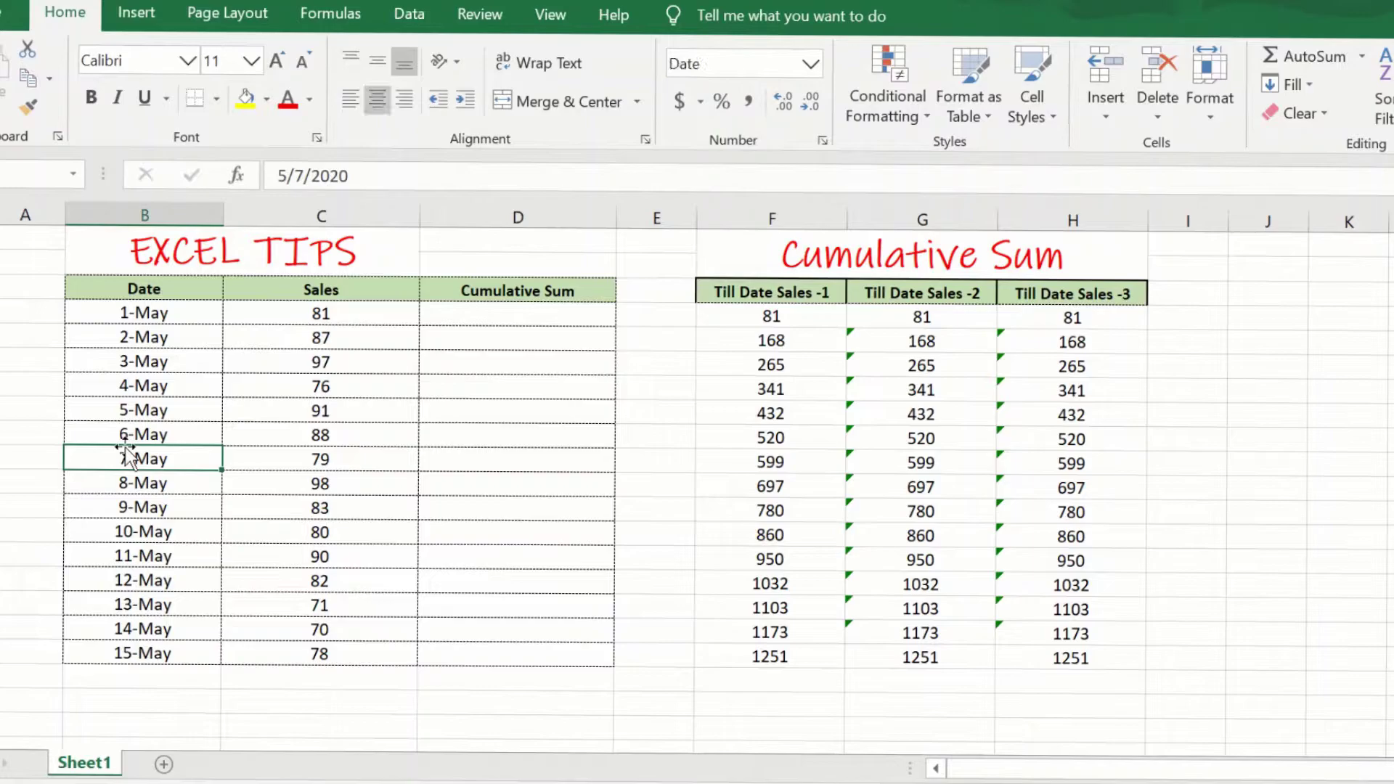
{"action": "left_click", "coordinate": [338, 483]}
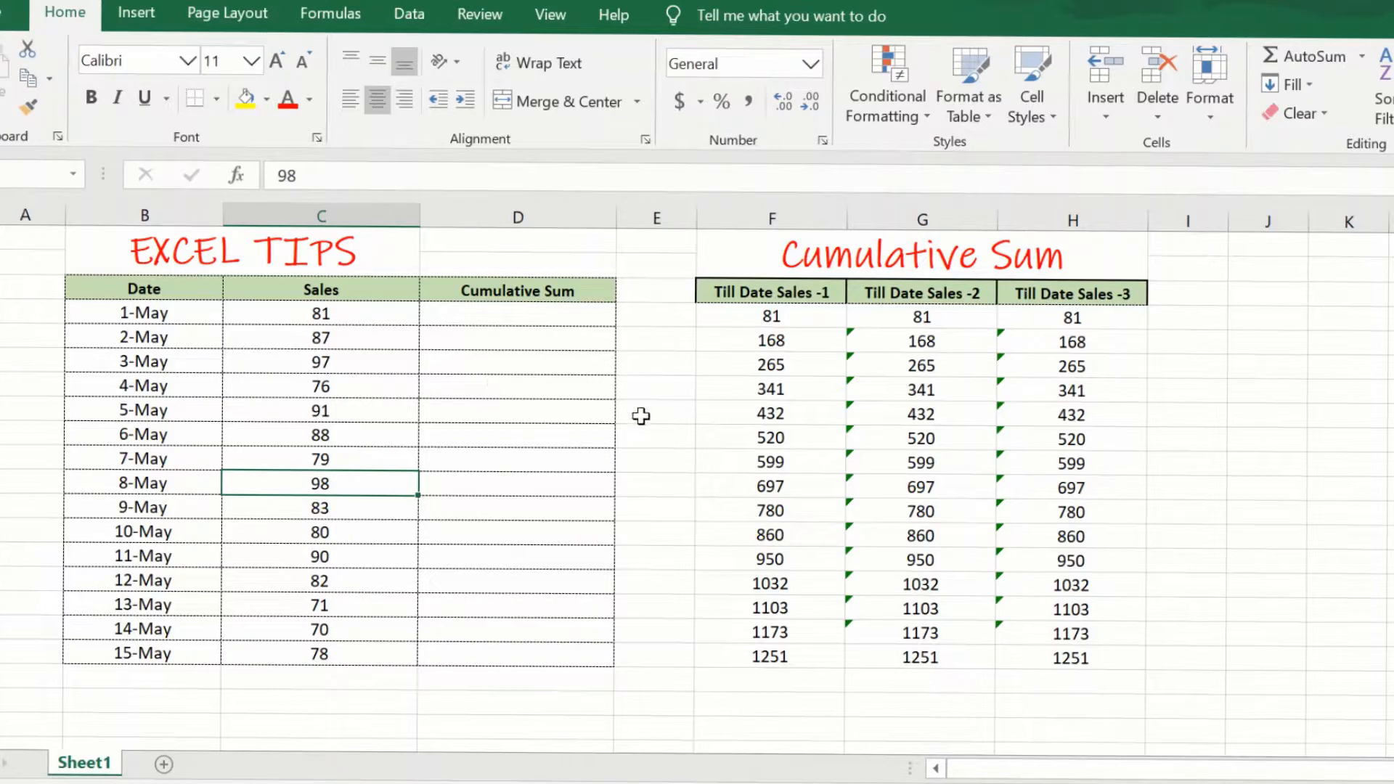
{"action": "left_click", "coordinate": [1323, 397]}
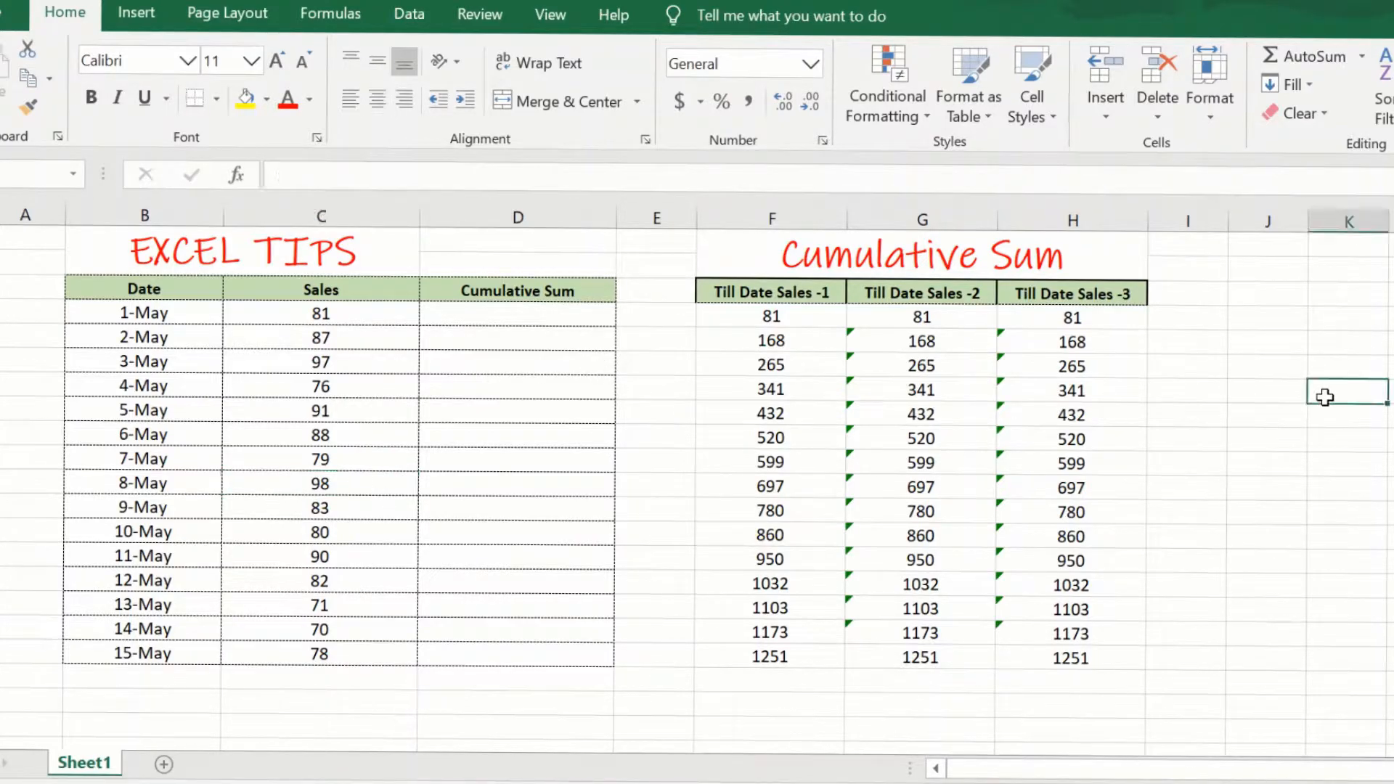
{"action": "left_click", "coordinate": [1331, 485]}
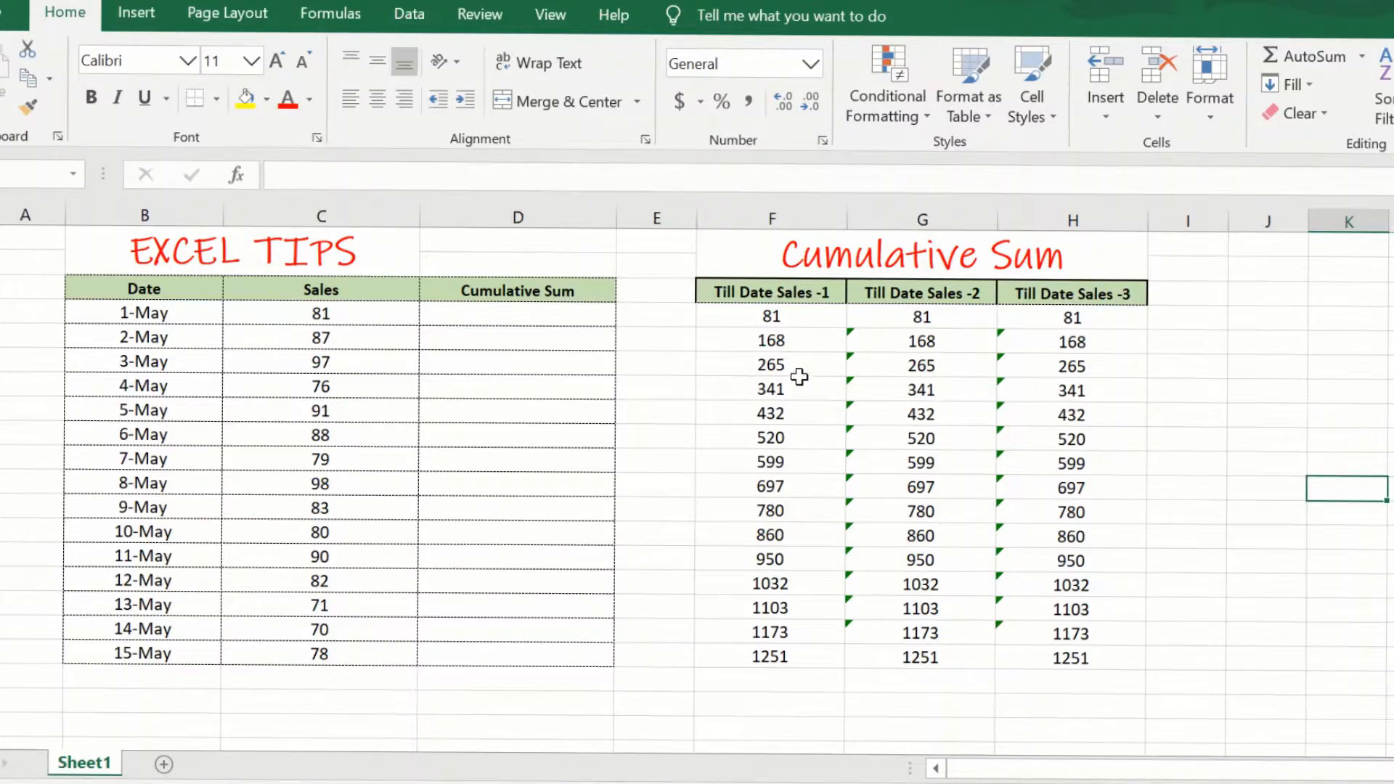
{"action": "left_click", "coordinate": [777, 340]}
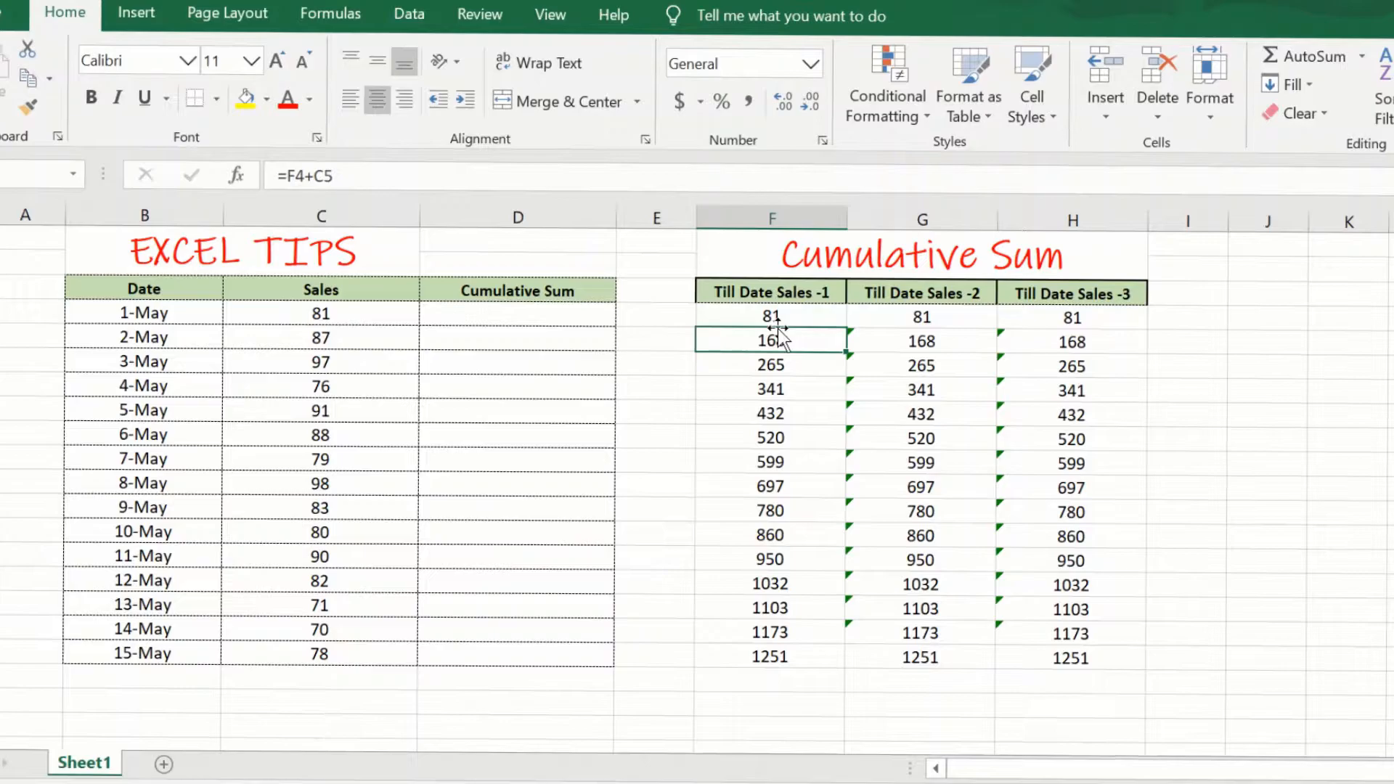
{"action": "key", "text": "Down"}
{"action": "key", "text": "Down"}
{"action": "key", "text": "Down"}
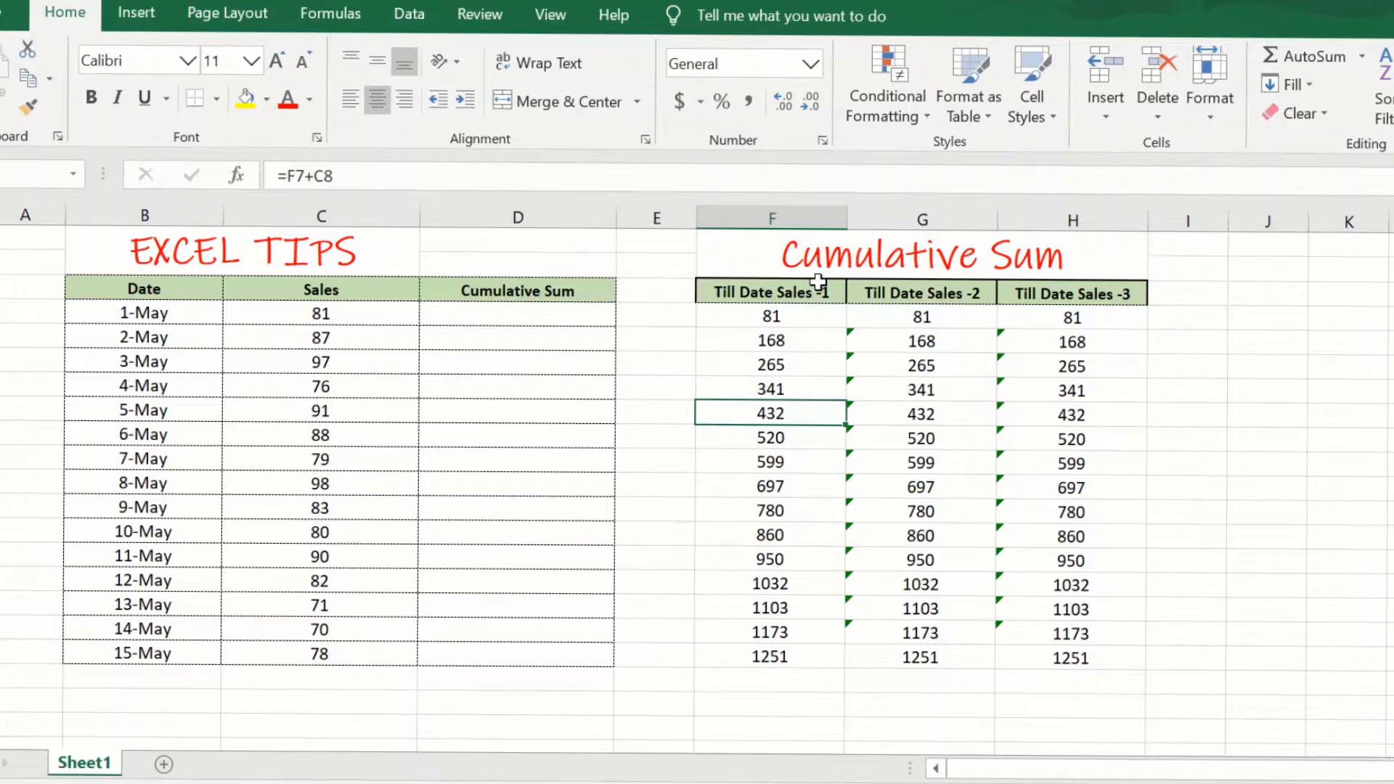
{"action": "key", "text": "Right"}
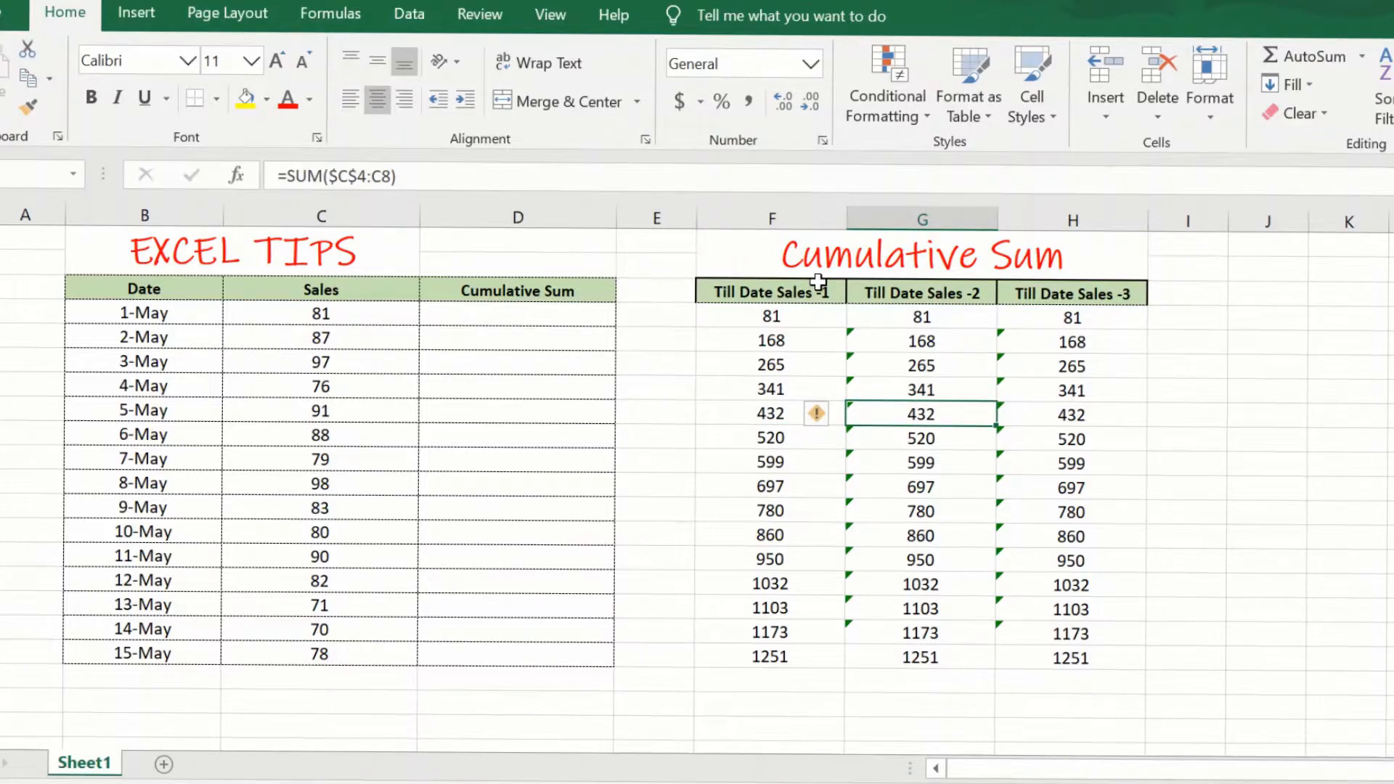
{"action": "key", "text": "Right"}
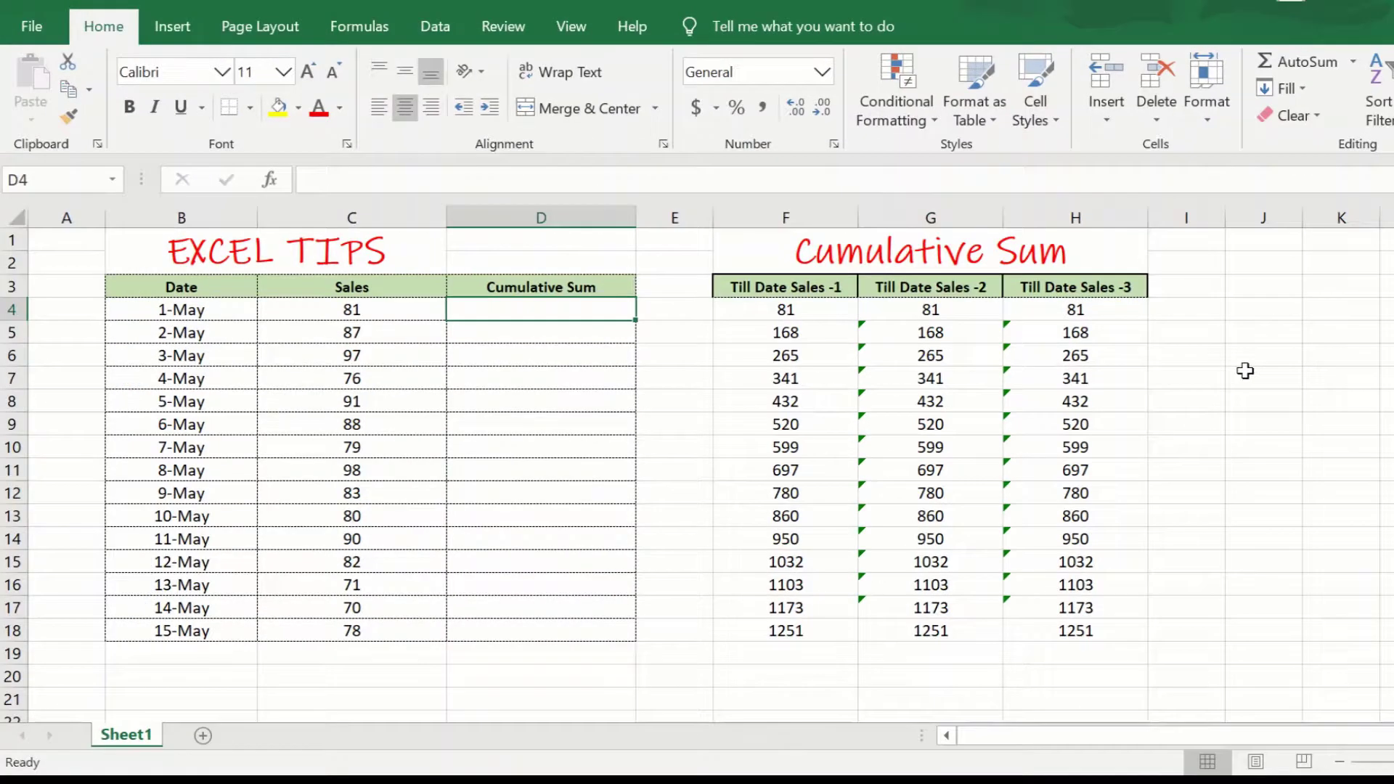
{"action": "left_click", "coordinate": [1244, 373]}
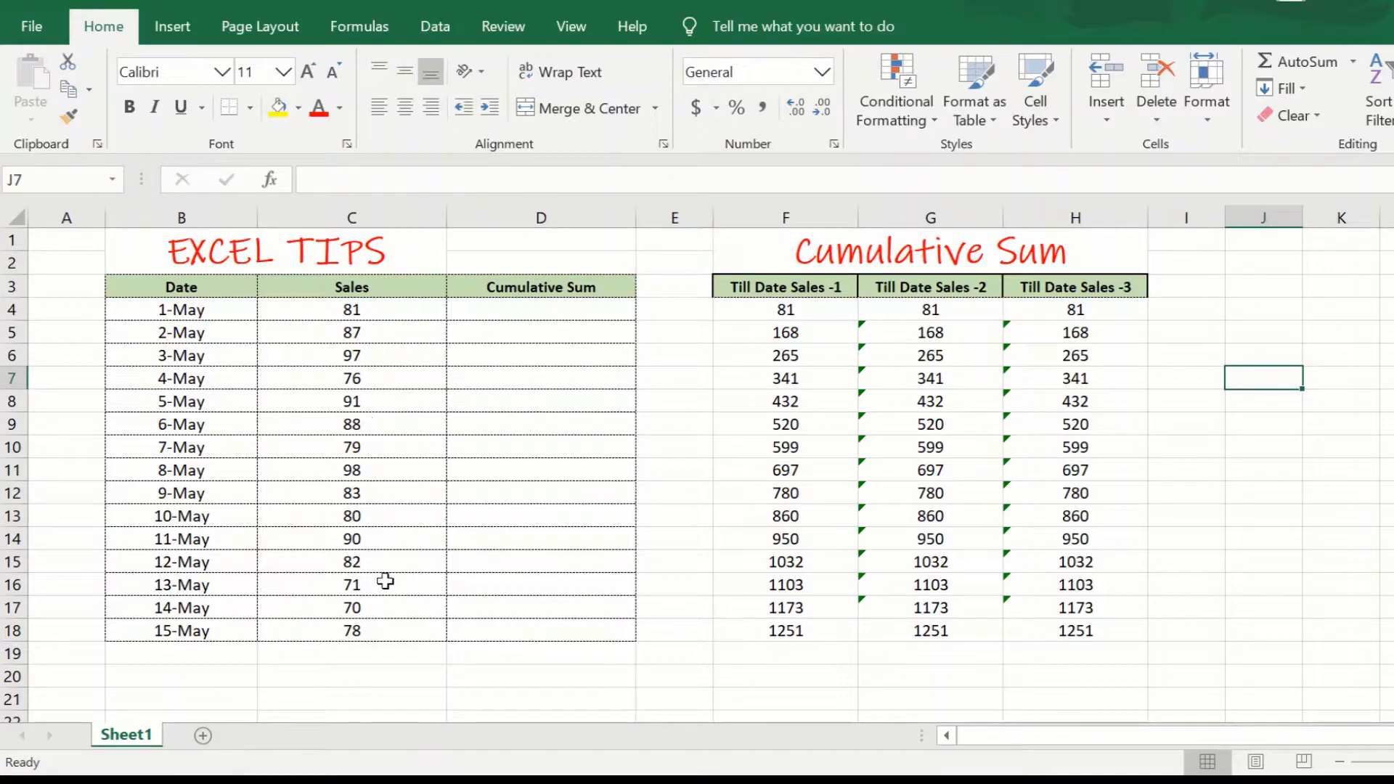
Step: Enter =C4 in D4 so the 1-May Cumulative Sum shows 81
{"action": "left_click", "coordinate": [528, 287]}
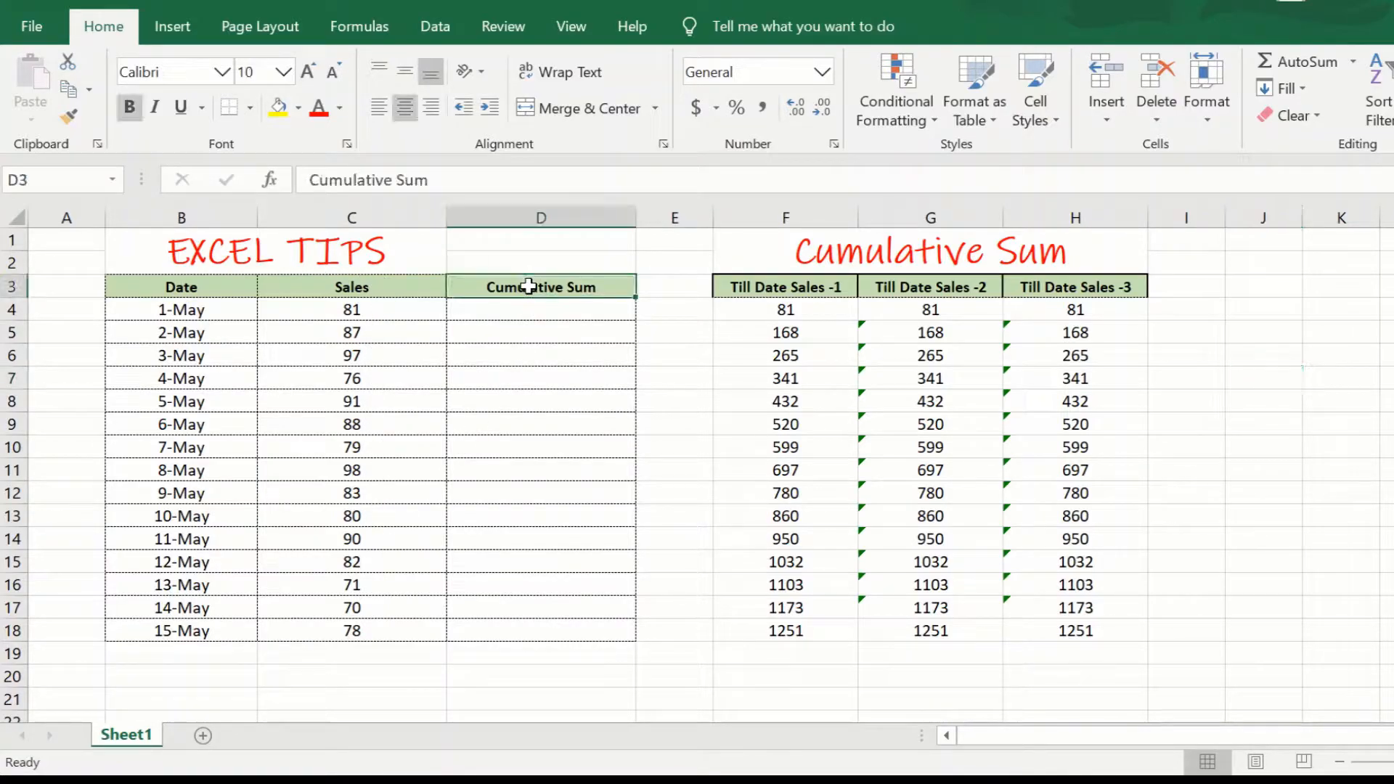
{"action": "left_click", "coordinate": [527, 330]}
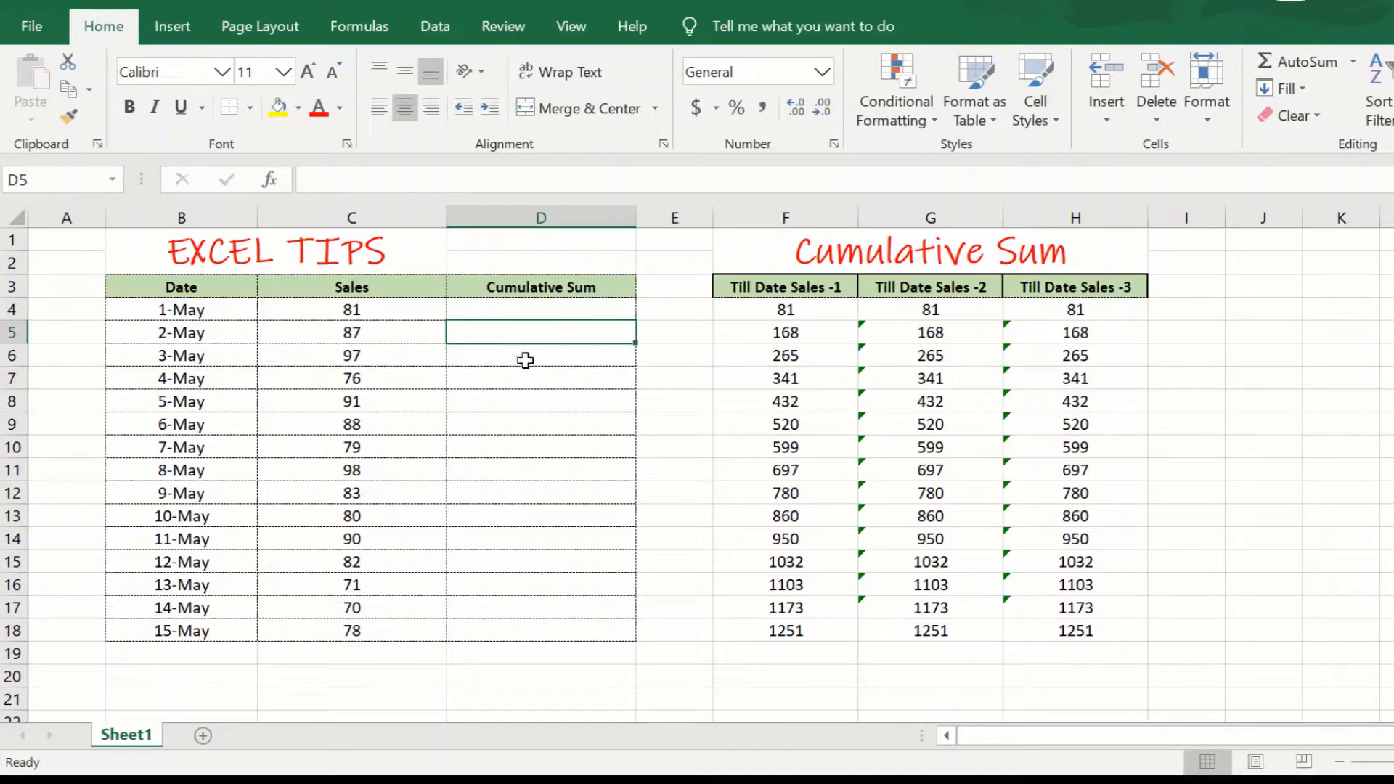
{"action": "left_click", "coordinate": [504, 309]}
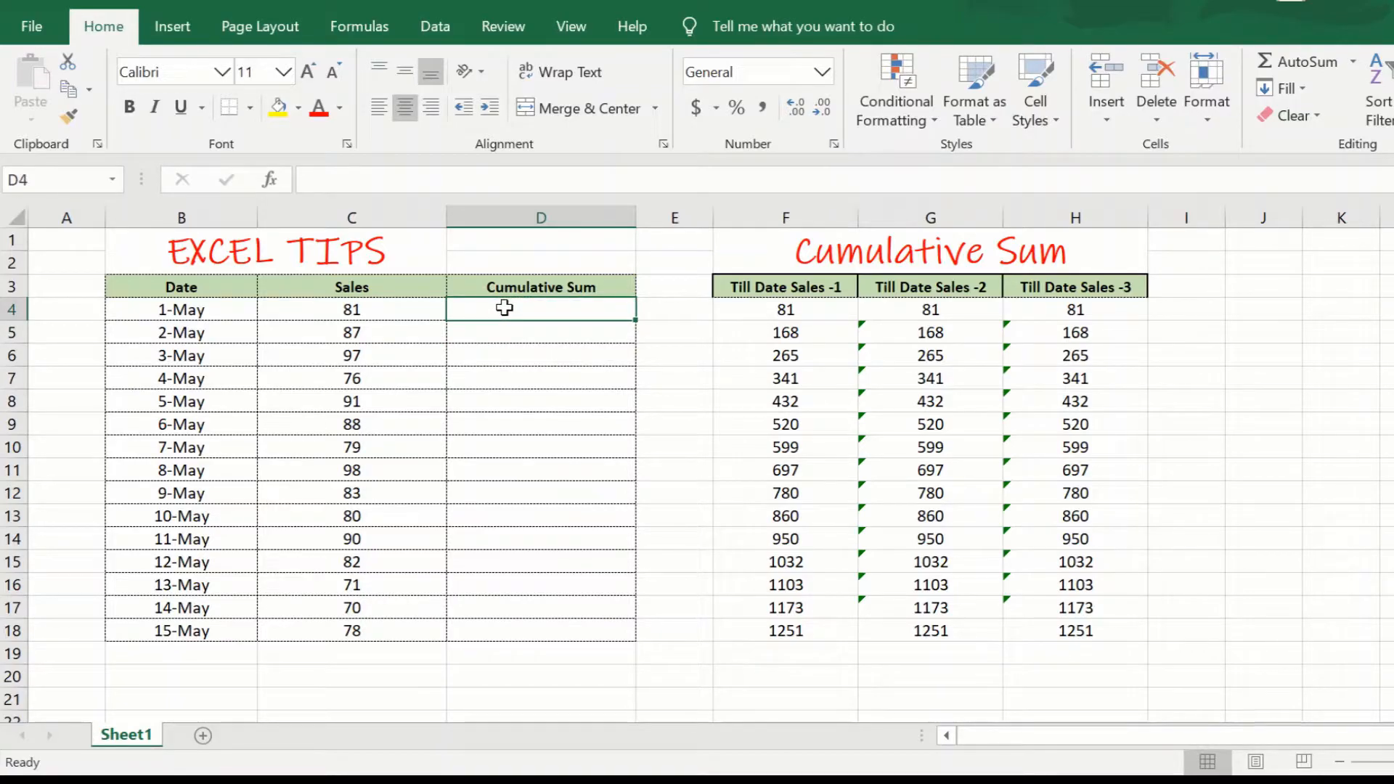
{"action": "type", "text": "="}
{"action": "left_click", "coordinate": [390, 312]}
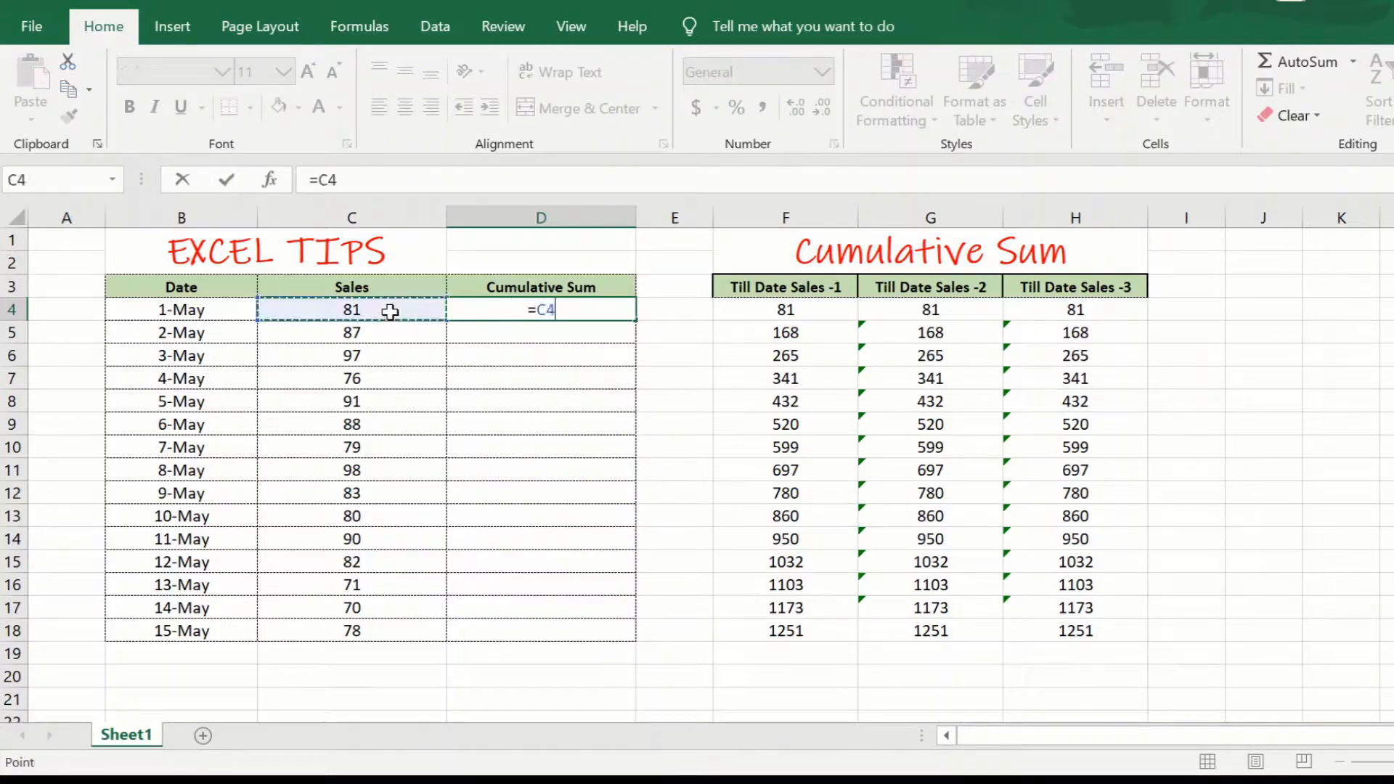
{"action": "key", "text": "Return"}
{"action": "key", "text": "Return"}
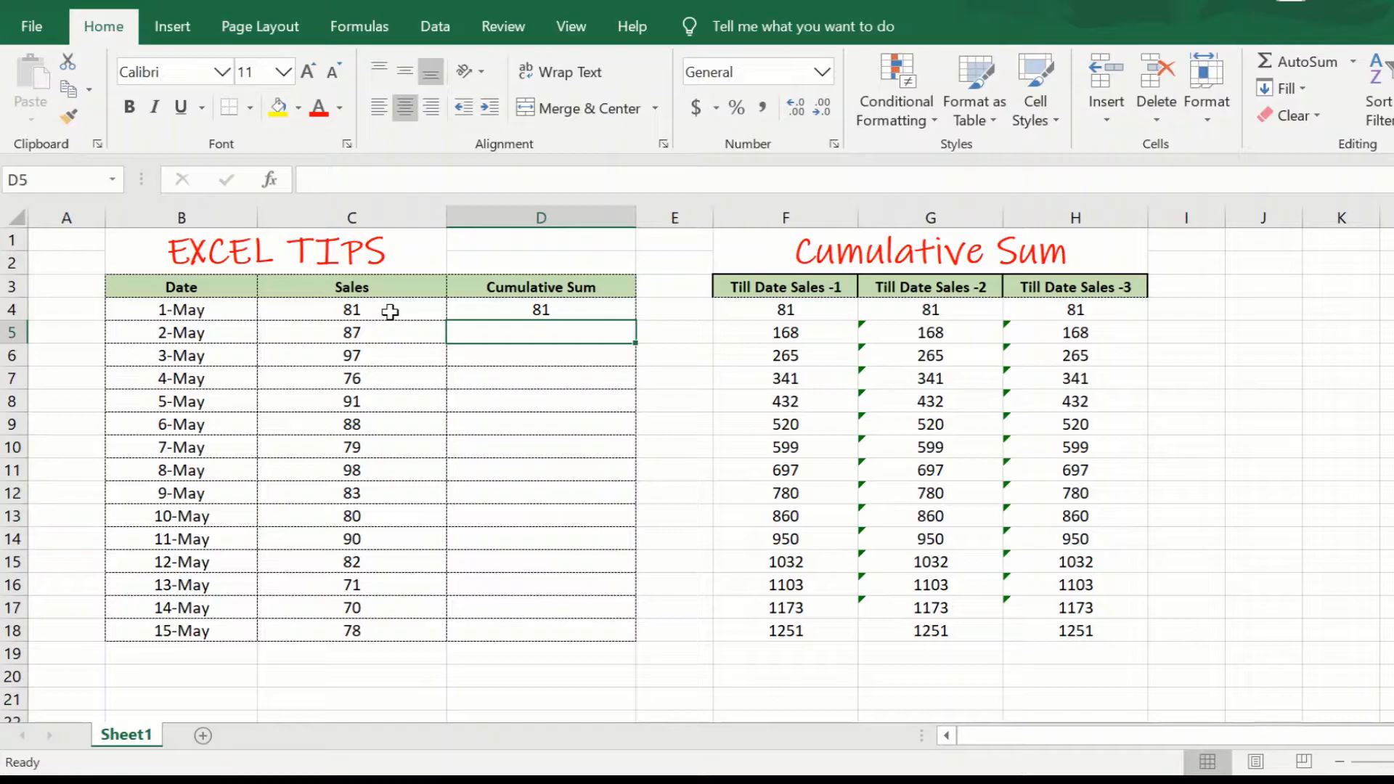
{"action": "type", "text": "="}
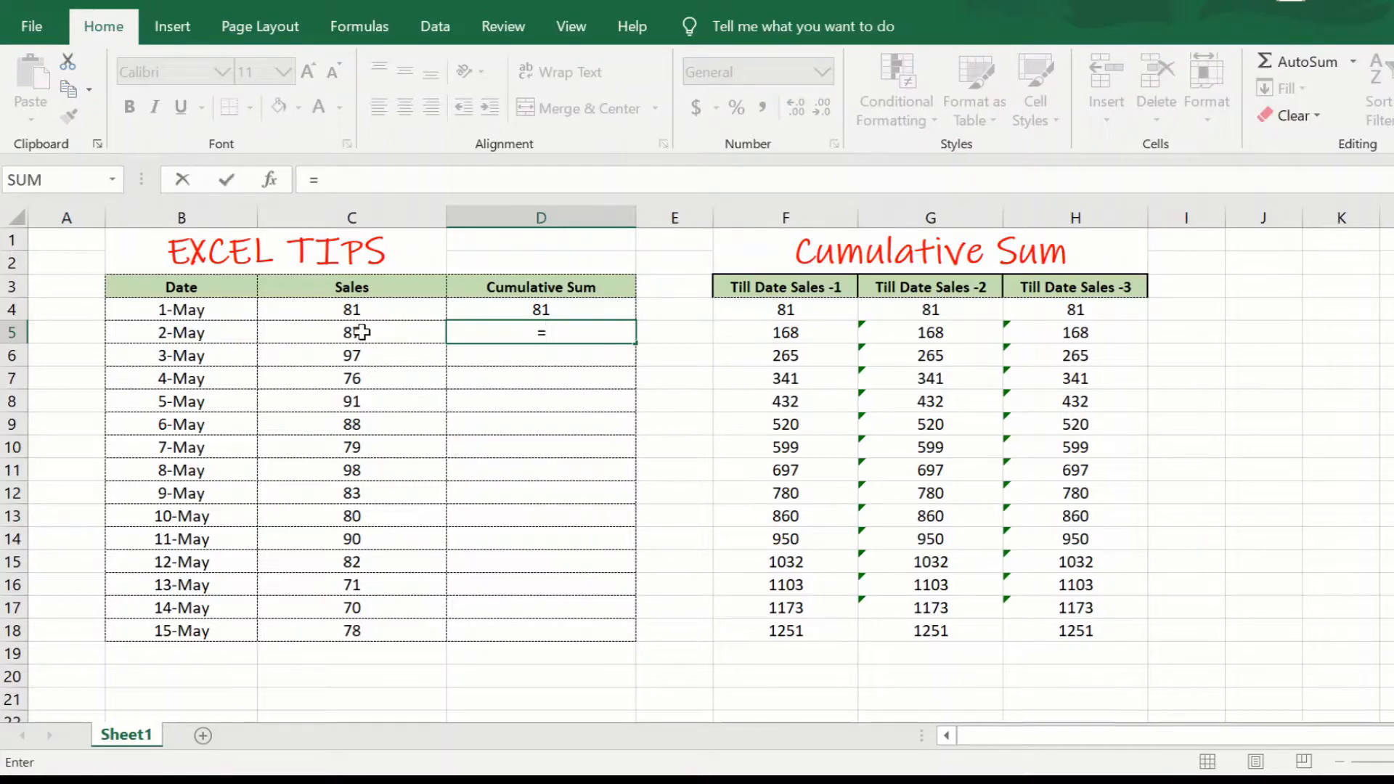
Step: Enter =C5+D4 in D5 so the 2-May running total shows 168
{"action": "left_click", "coordinate": [360, 332]}
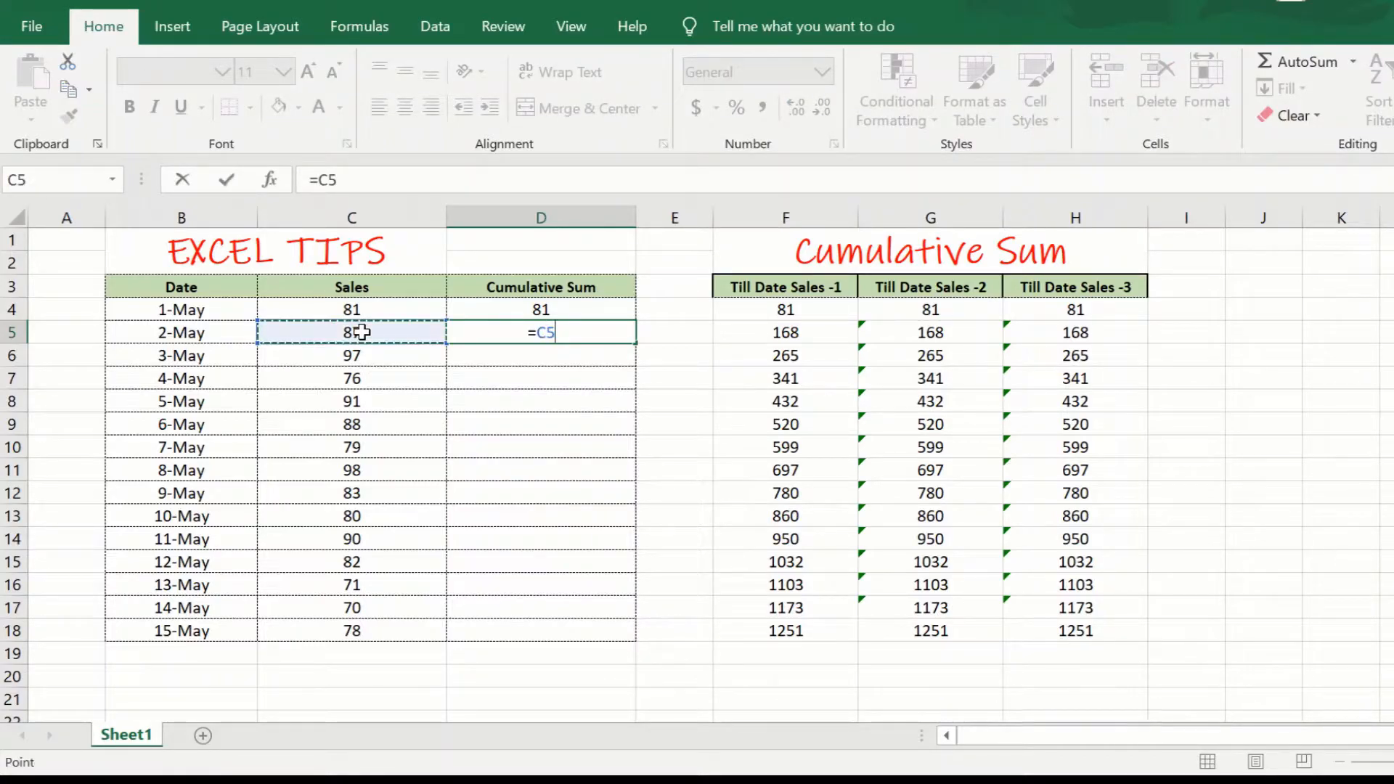
{"action": "type", "text": "+"}
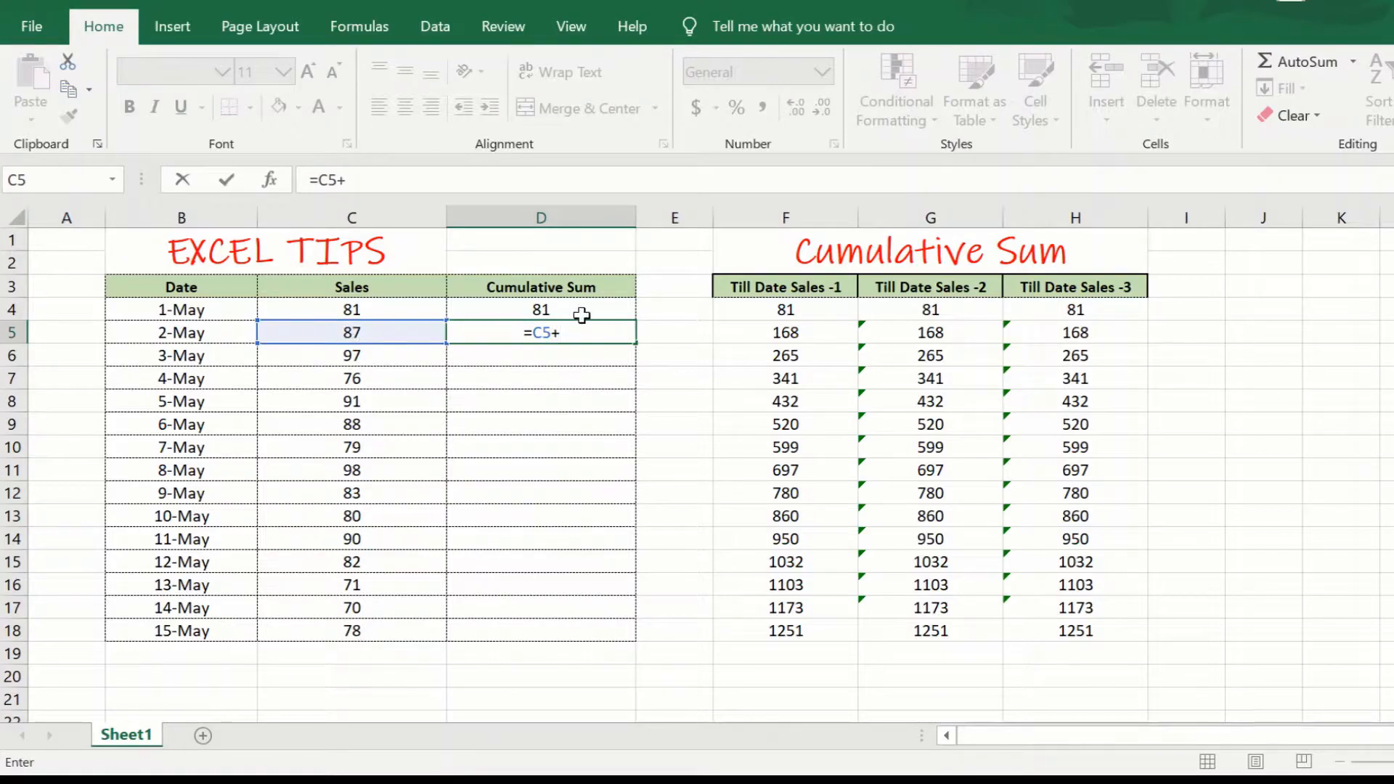
{"action": "left_click", "coordinate": [543, 313]}
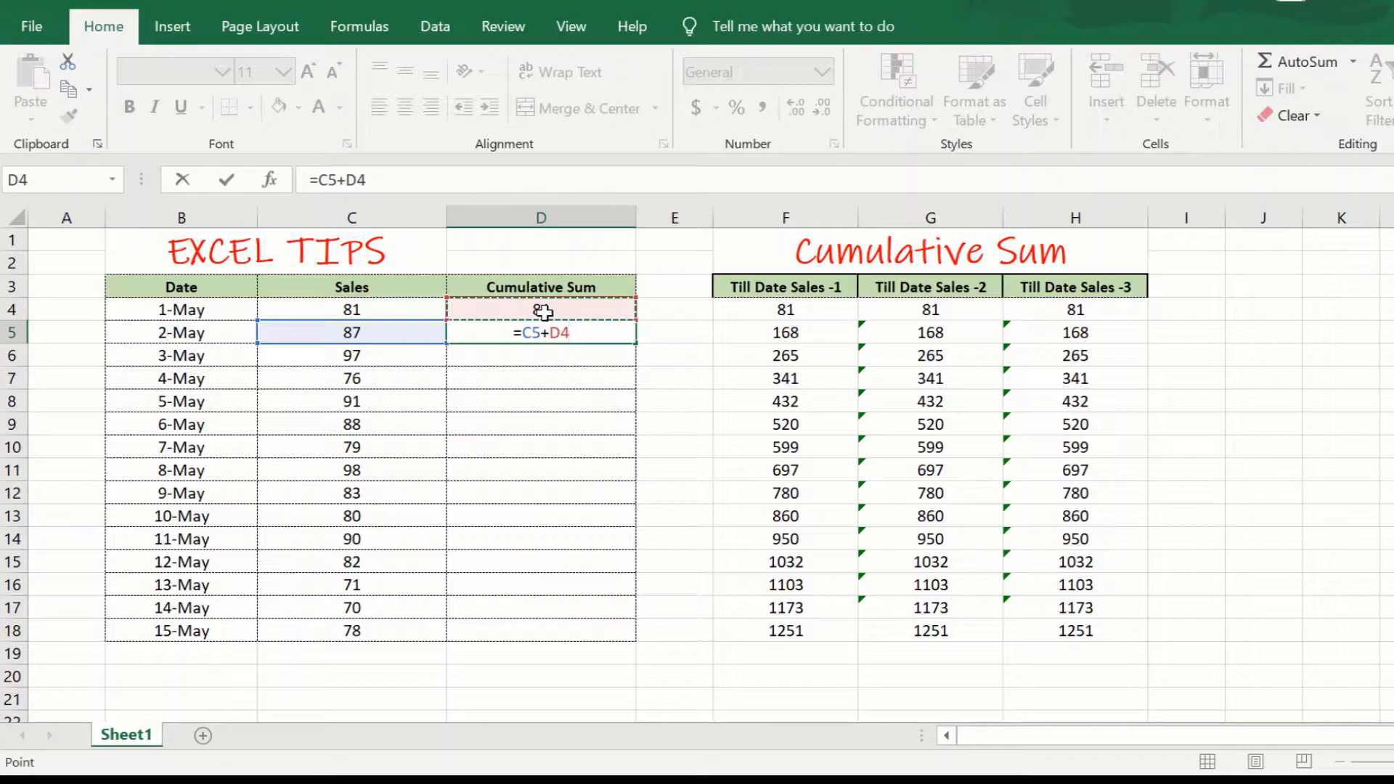
{"action": "key", "text": "Return"}
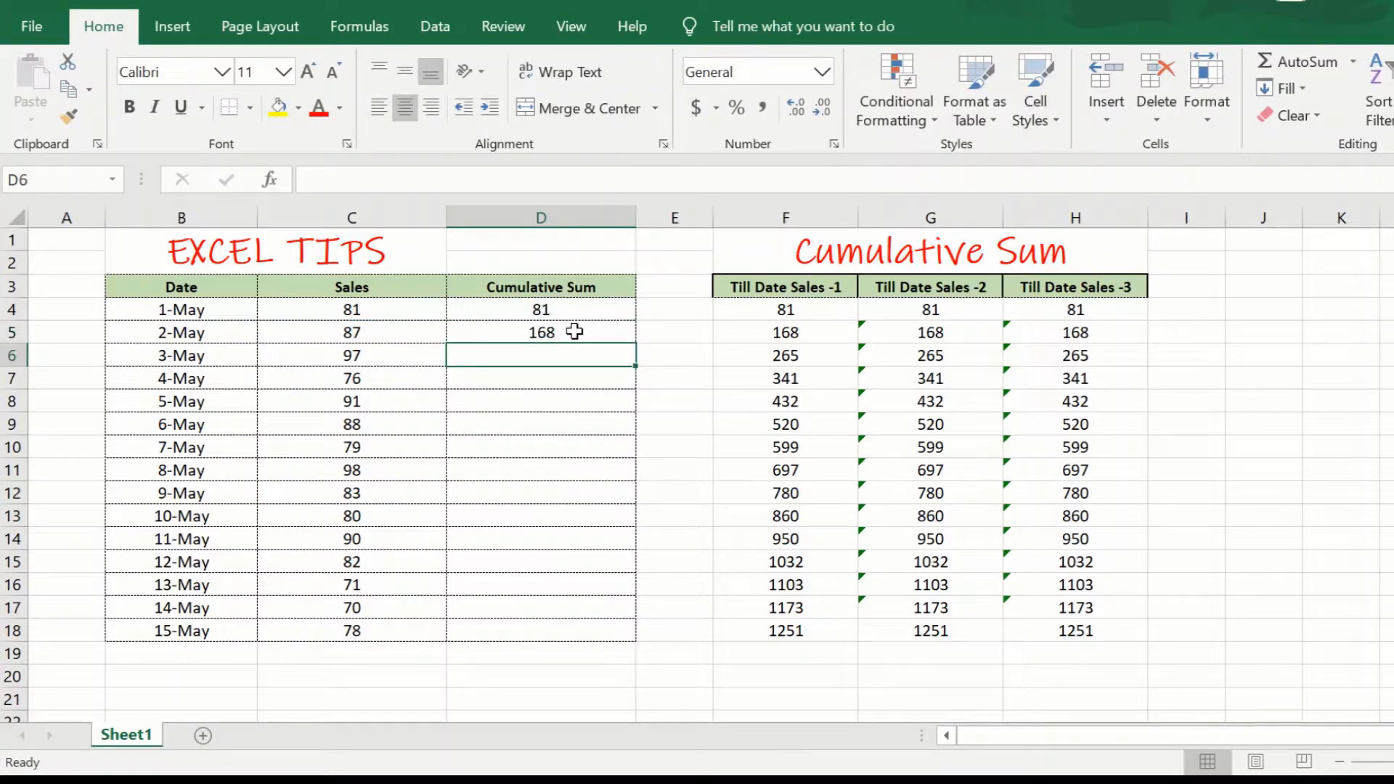
Step: Fill the =C5+D4 running-total formula from D5 down to 15-May, ending at 1251
{"action": "left_click", "coordinate": [574, 331]}
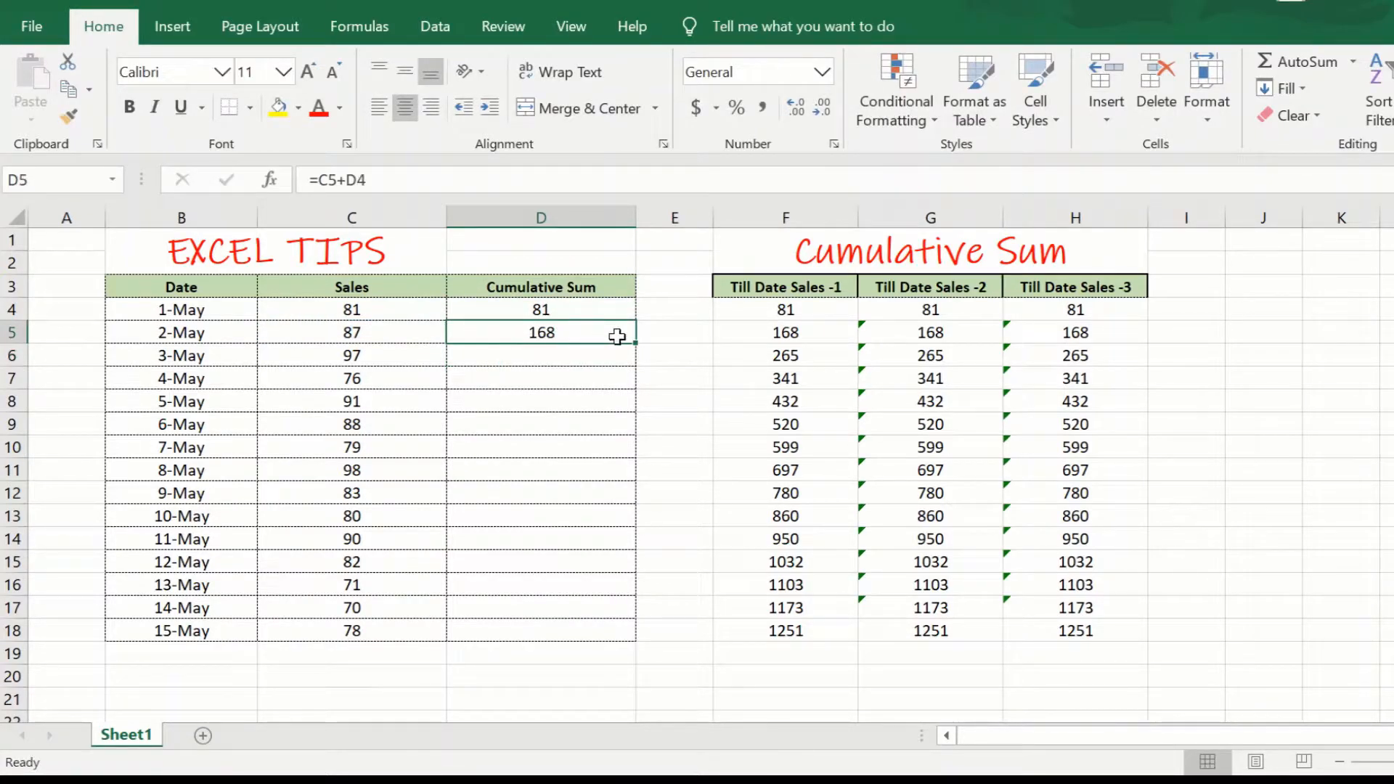
{"action": "left_click_drag", "start_coordinate": [634, 344], "coordinate": [613, 634]}
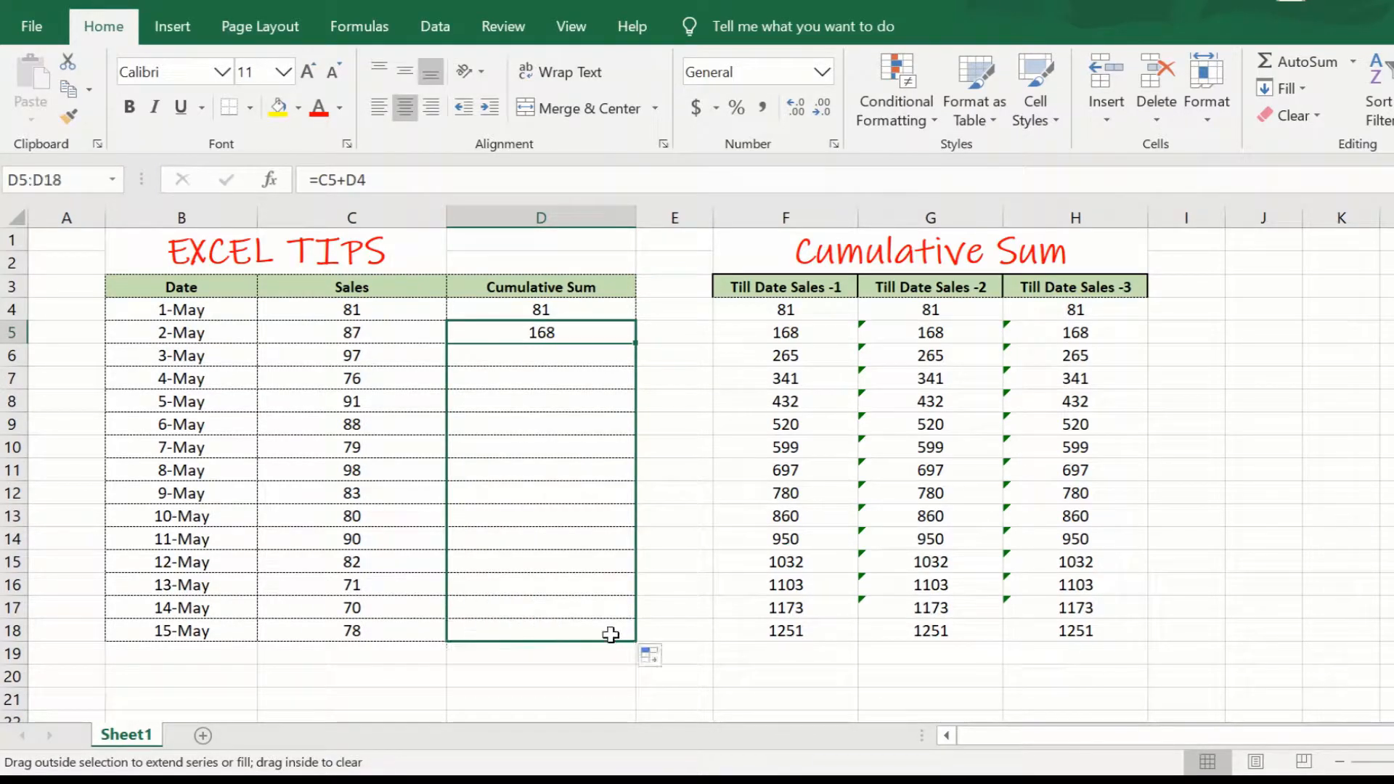
{"action": "left_click", "coordinate": [567, 404]}
{"action": "left_click", "coordinate": [566, 490]}
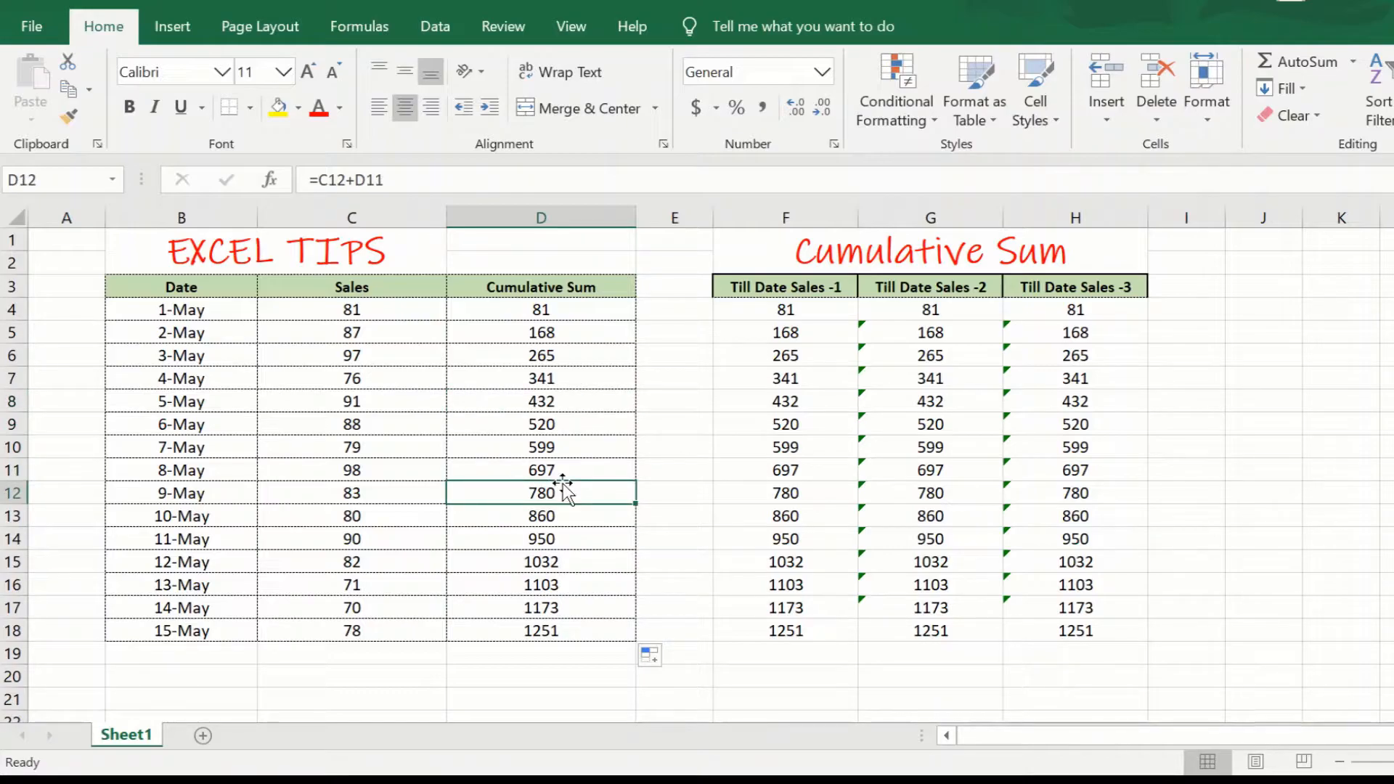
Step: Select the 1-May to 10-May sales to confirm their status-bar Sum matches the 10-May running total
{"action": "left_click", "coordinate": [380, 517]}
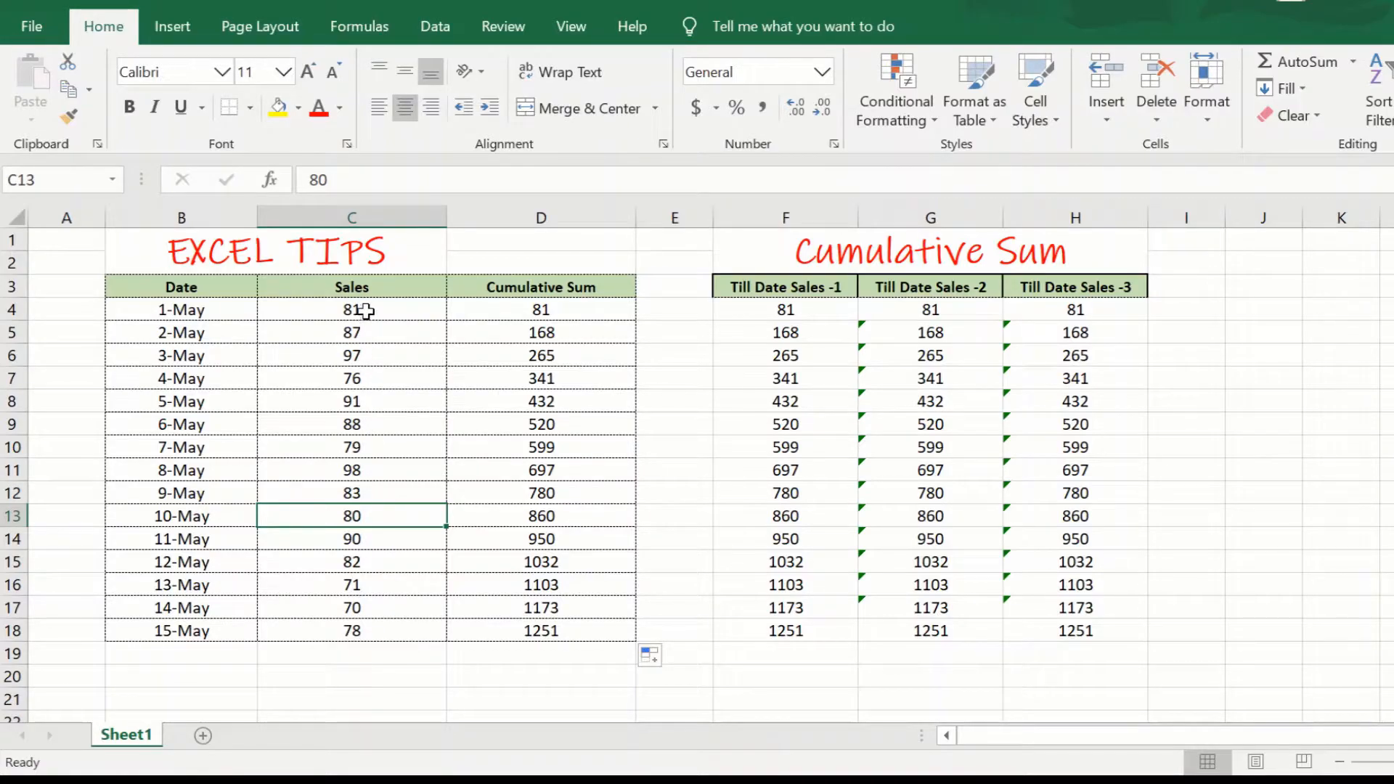
{"action": "left_click_drag", "start_coordinate": [366, 313], "coordinate": [362, 510]}
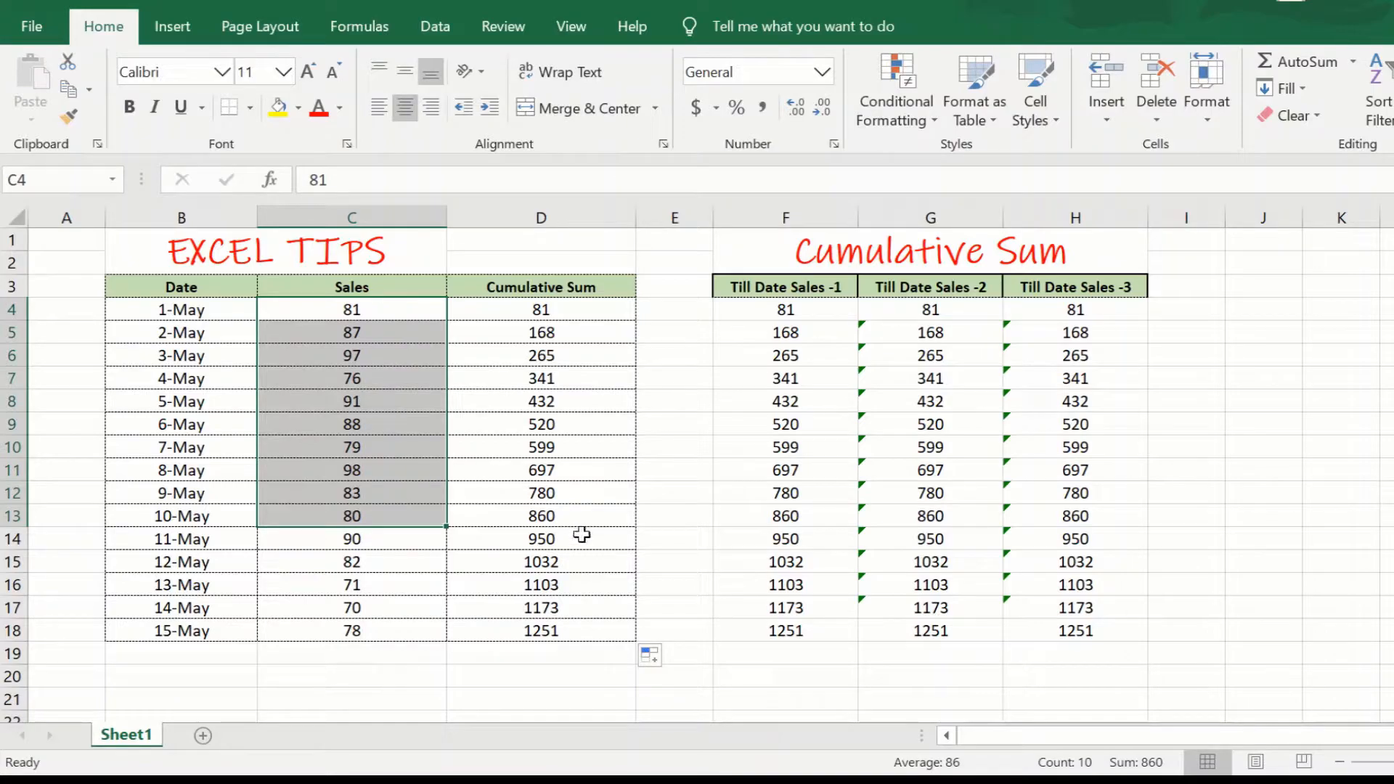
{"action": "left_click", "coordinate": [598, 523]}
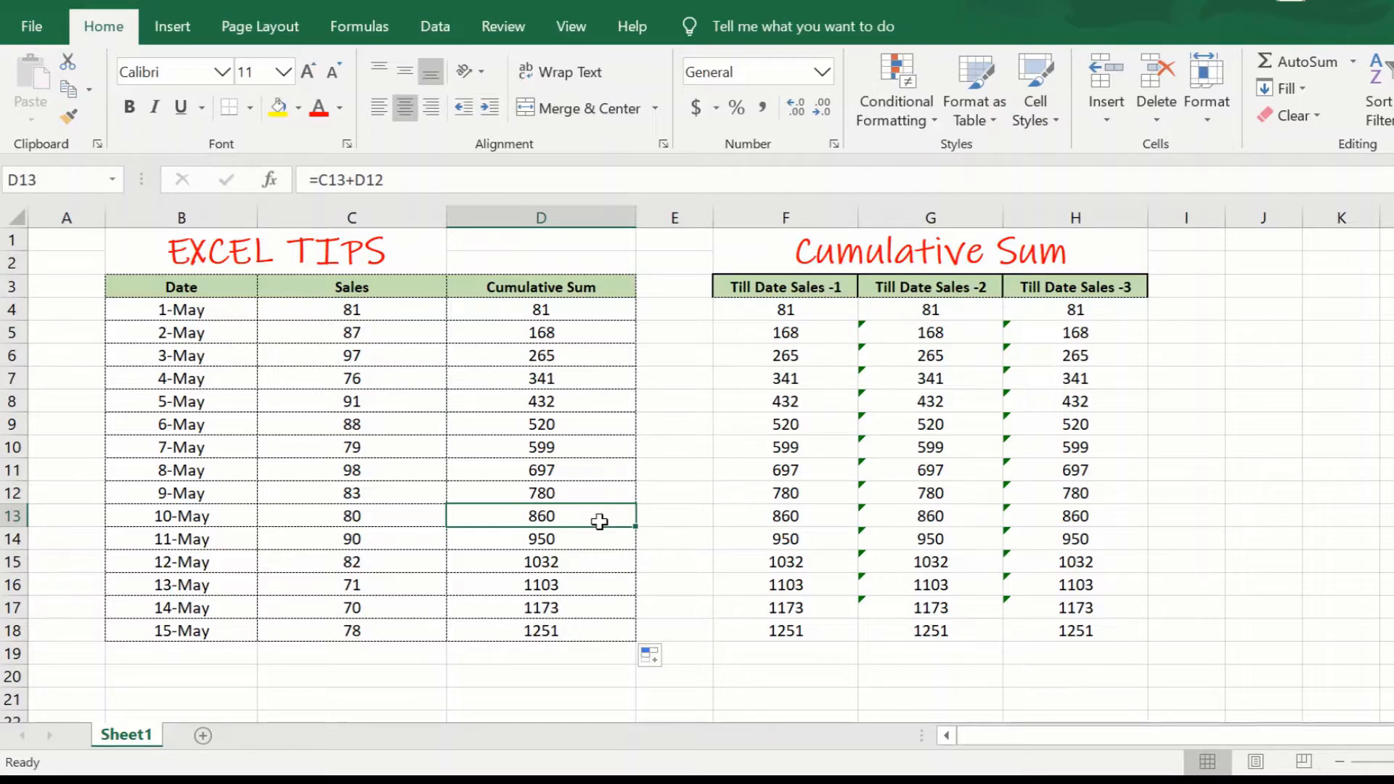
{"action": "left_click", "coordinate": [1361, 445]}
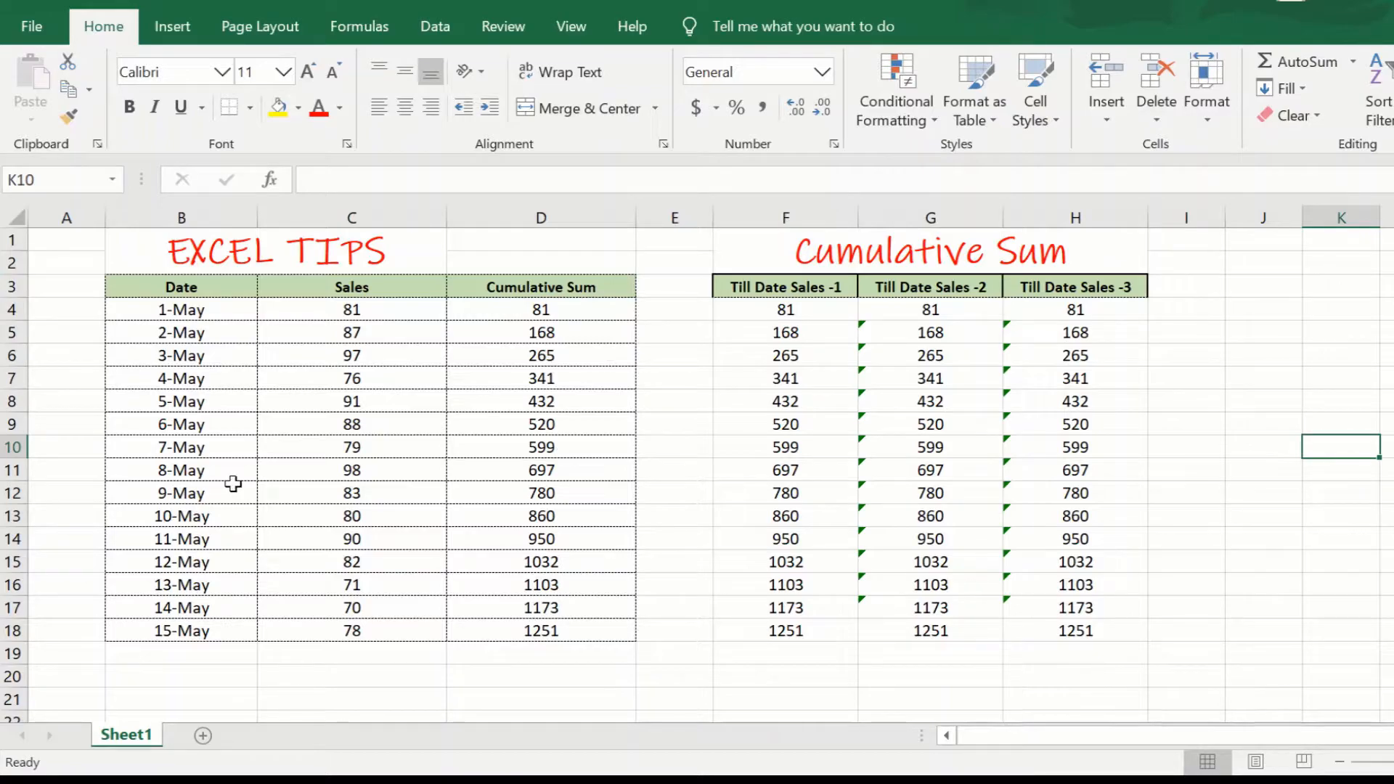
Step: Delete the entire 9-May row with Ctrl+minus
{"action": "left_click", "coordinate": [13, 494]}
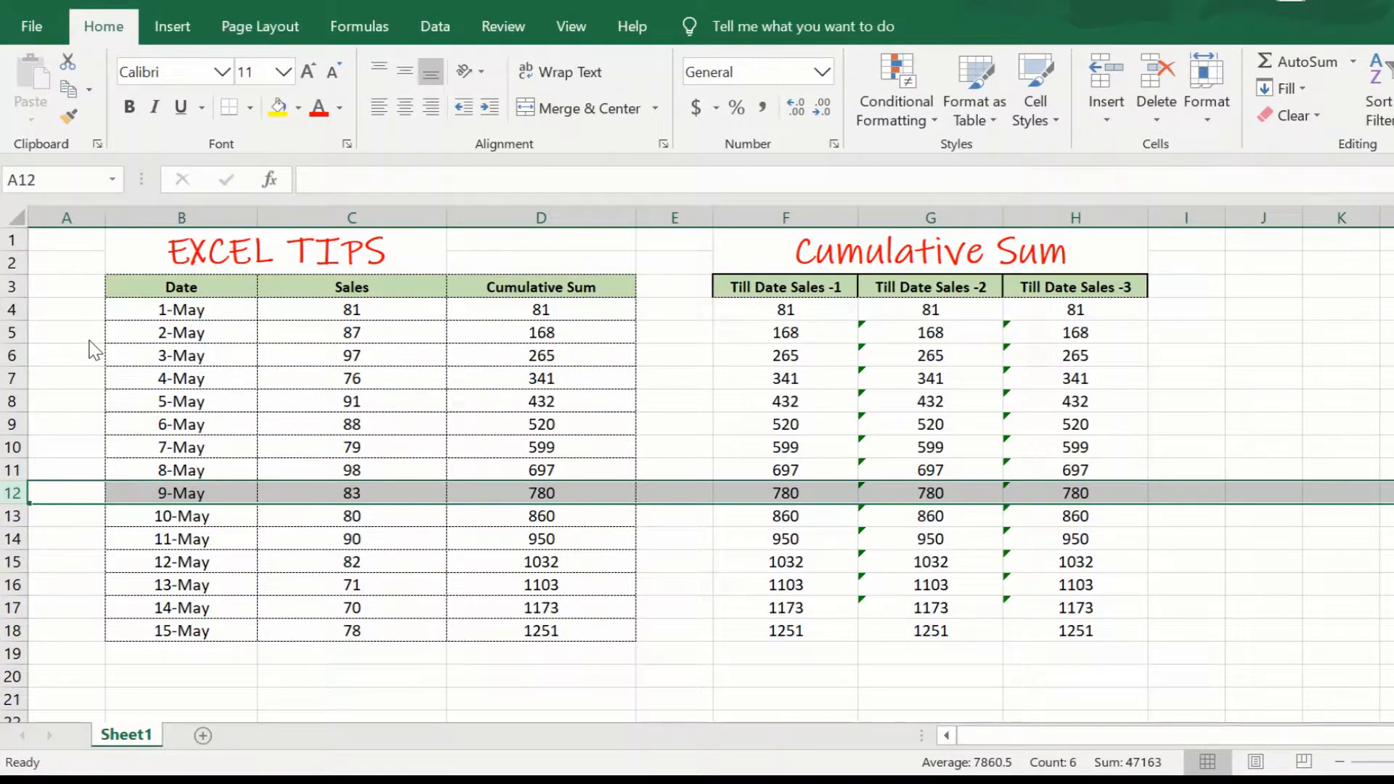
{"action": "key", "text": "ctrl+minus"}
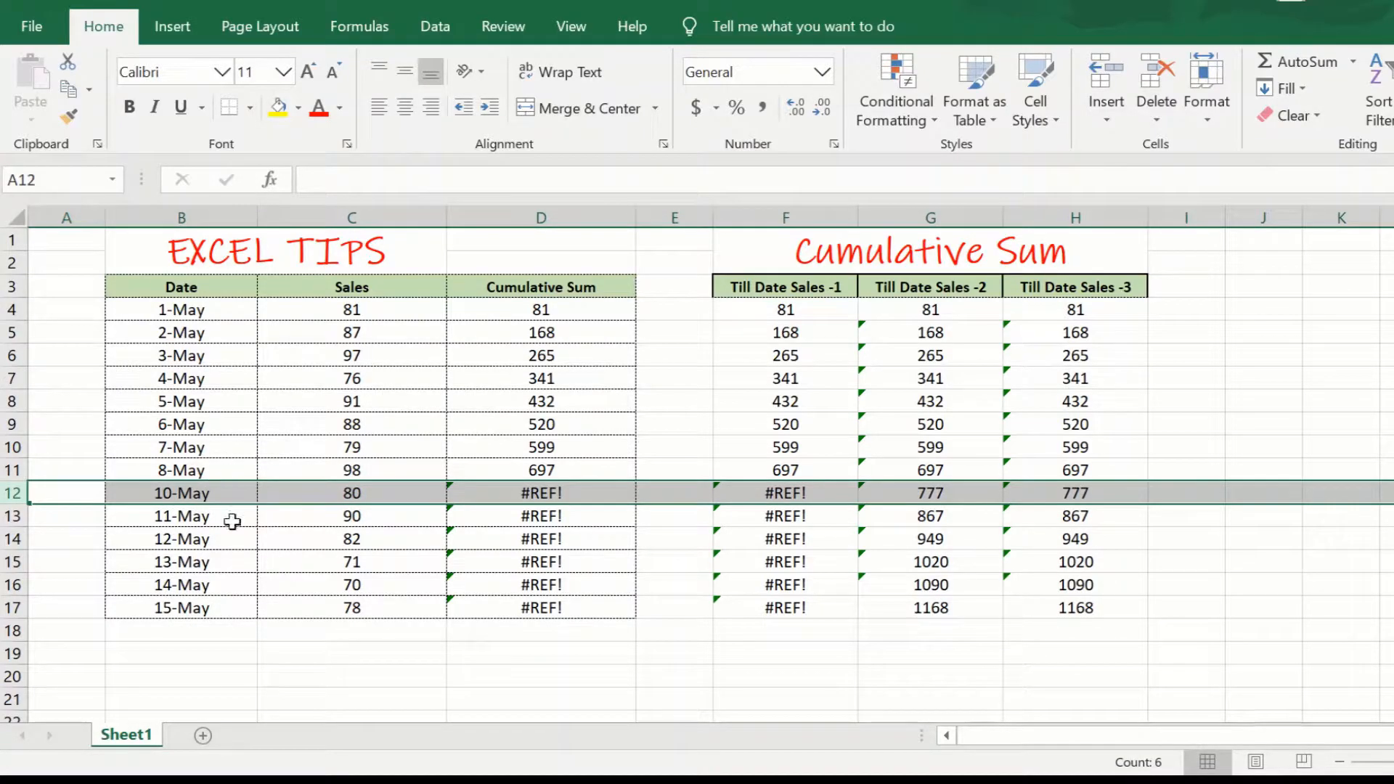
Step: Step through the Cumulative Sum cells now showing #REF! errors from 10-May onward
{"action": "left_click", "coordinate": [547, 496]}
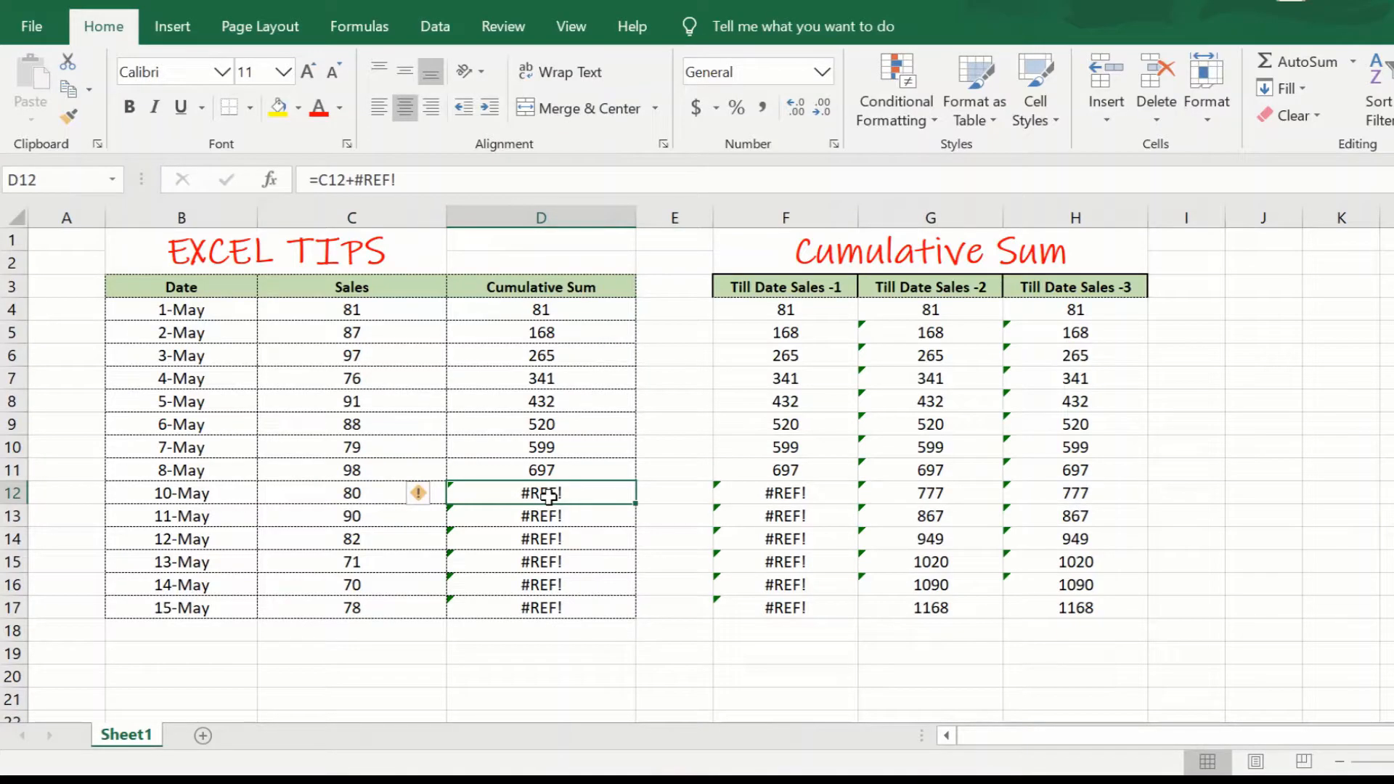
{"action": "key", "text": "Down"}
{"action": "key", "text": "Down"}
{"action": "key", "text": "Down"}
{"action": "key", "text": "Down"}
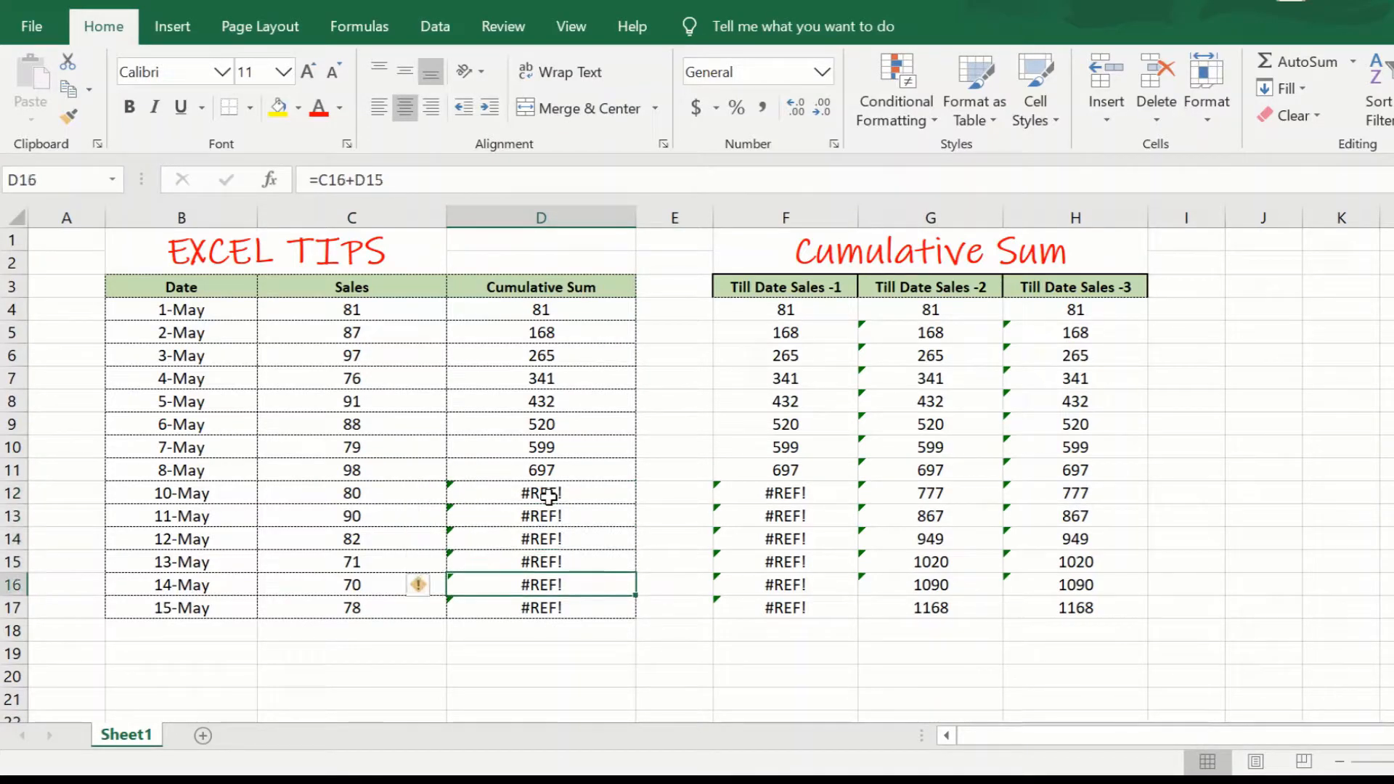
{"action": "key", "text": "Down"}
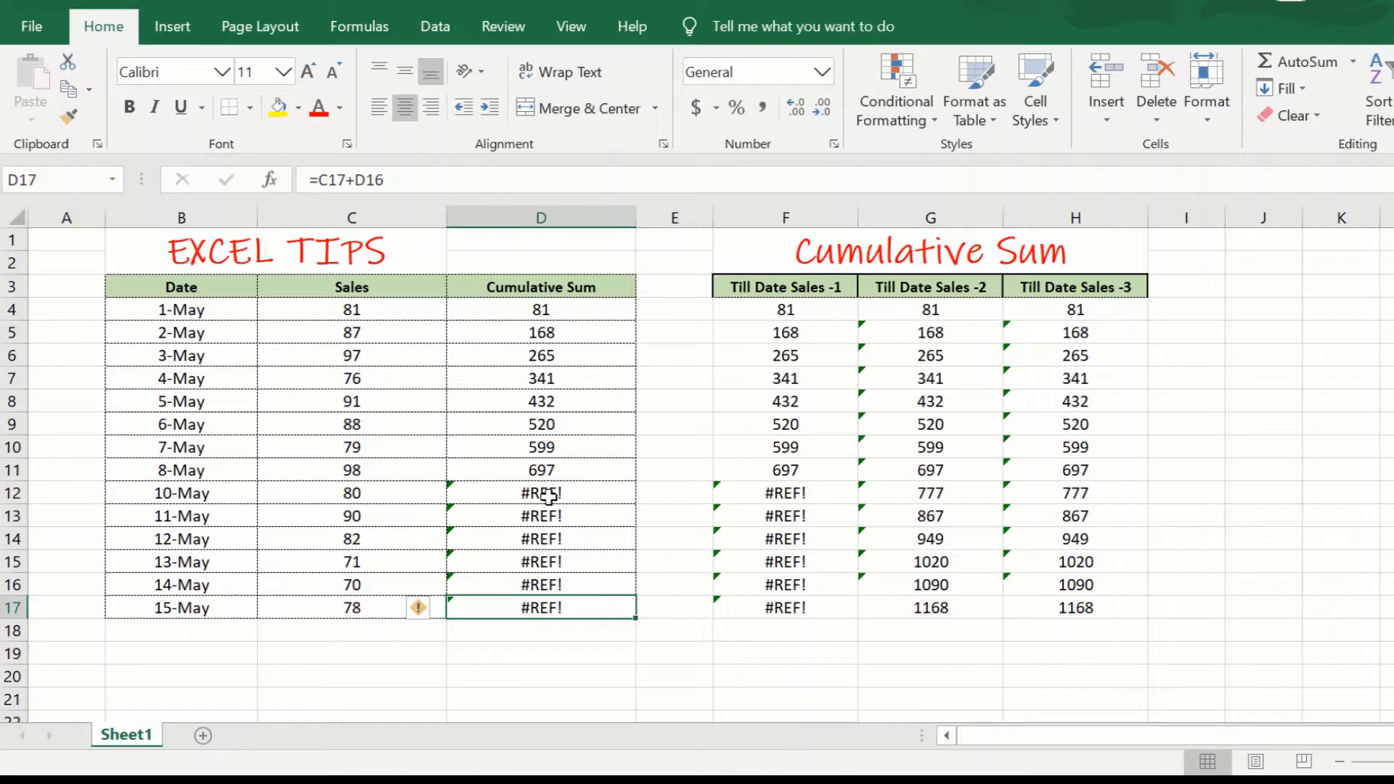
{"action": "key", "text": "Up"}
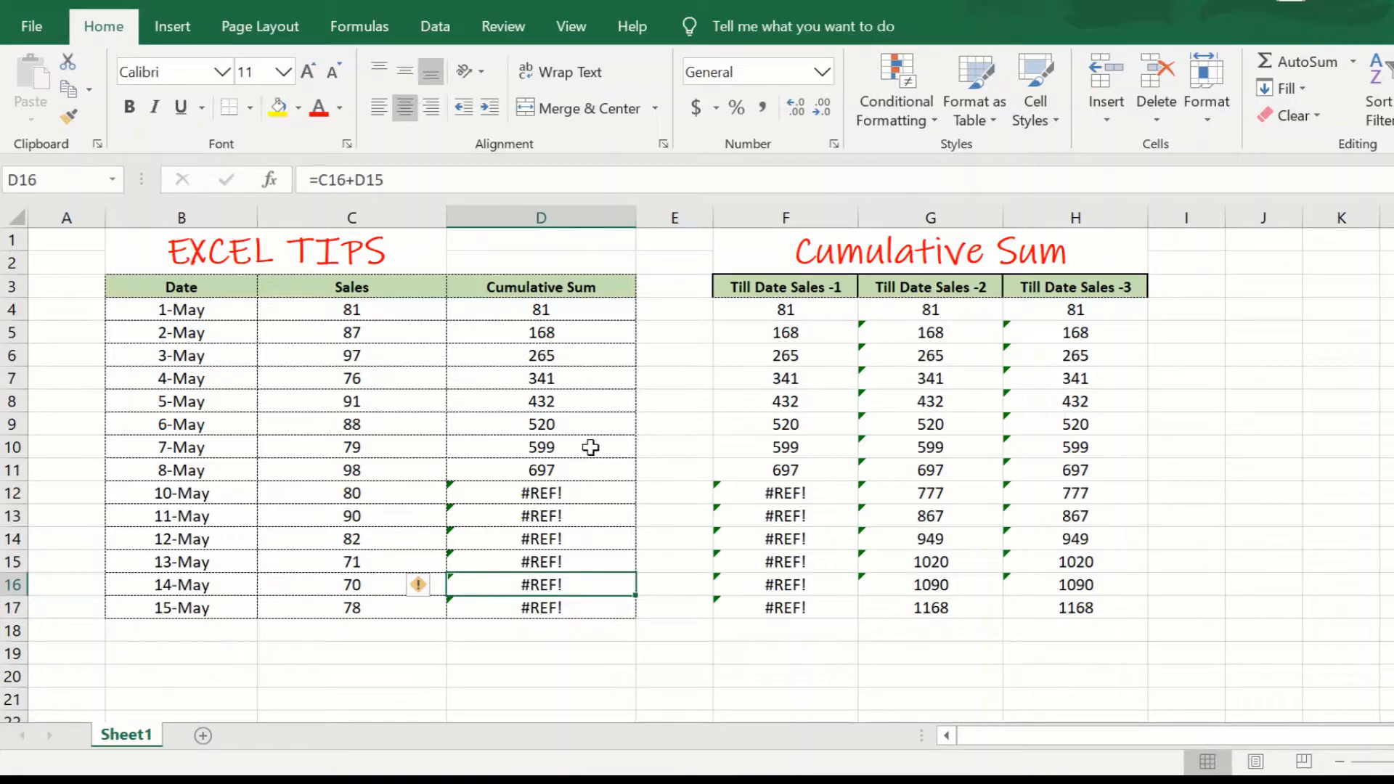
{"action": "key", "text": "Up"}
{"action": "key", "text": "Up"}
{"action": "key", "text": "Up"}
{"action": "key", "text": "Up"}
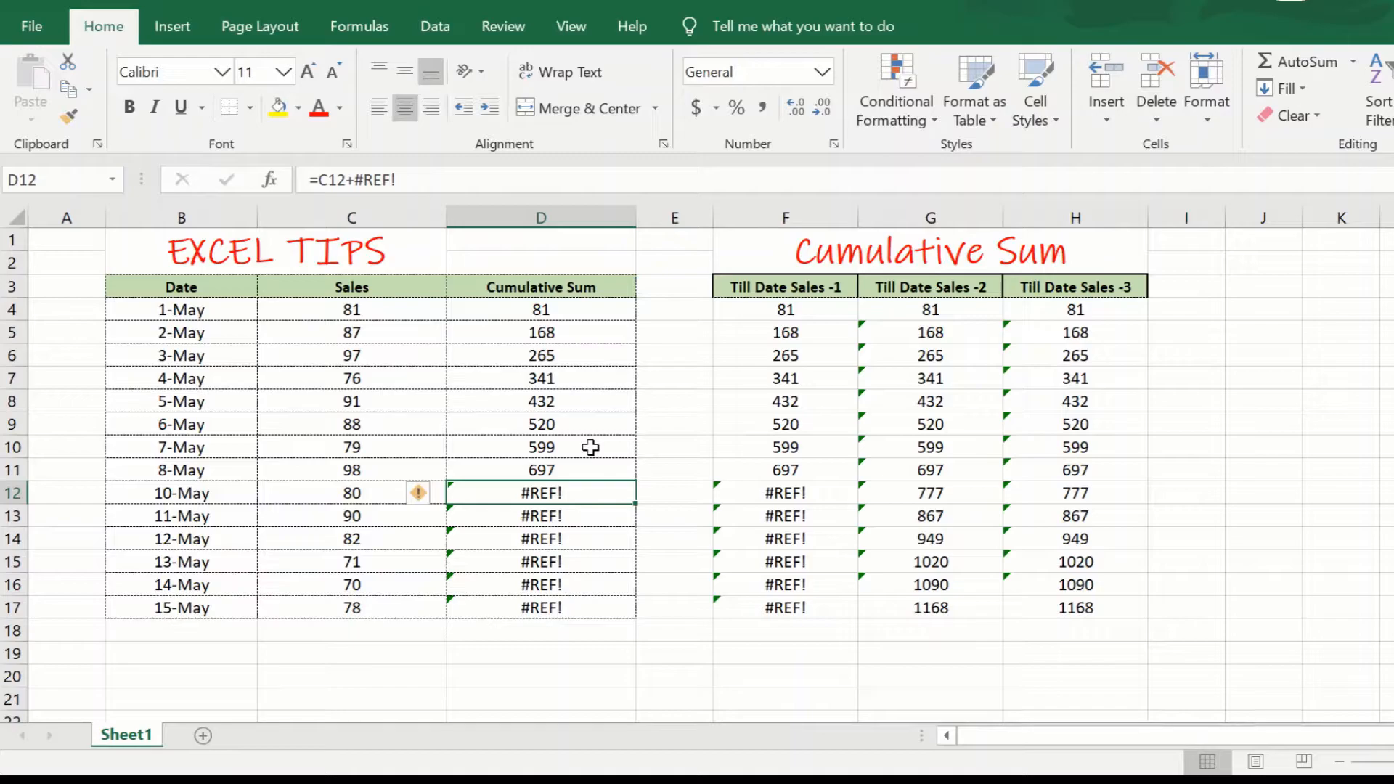
Step: Undo to restore the 9-May row, then clear all formulas in the Cumulative Sum column
{"action": "key", "text": "ctrl+z"}
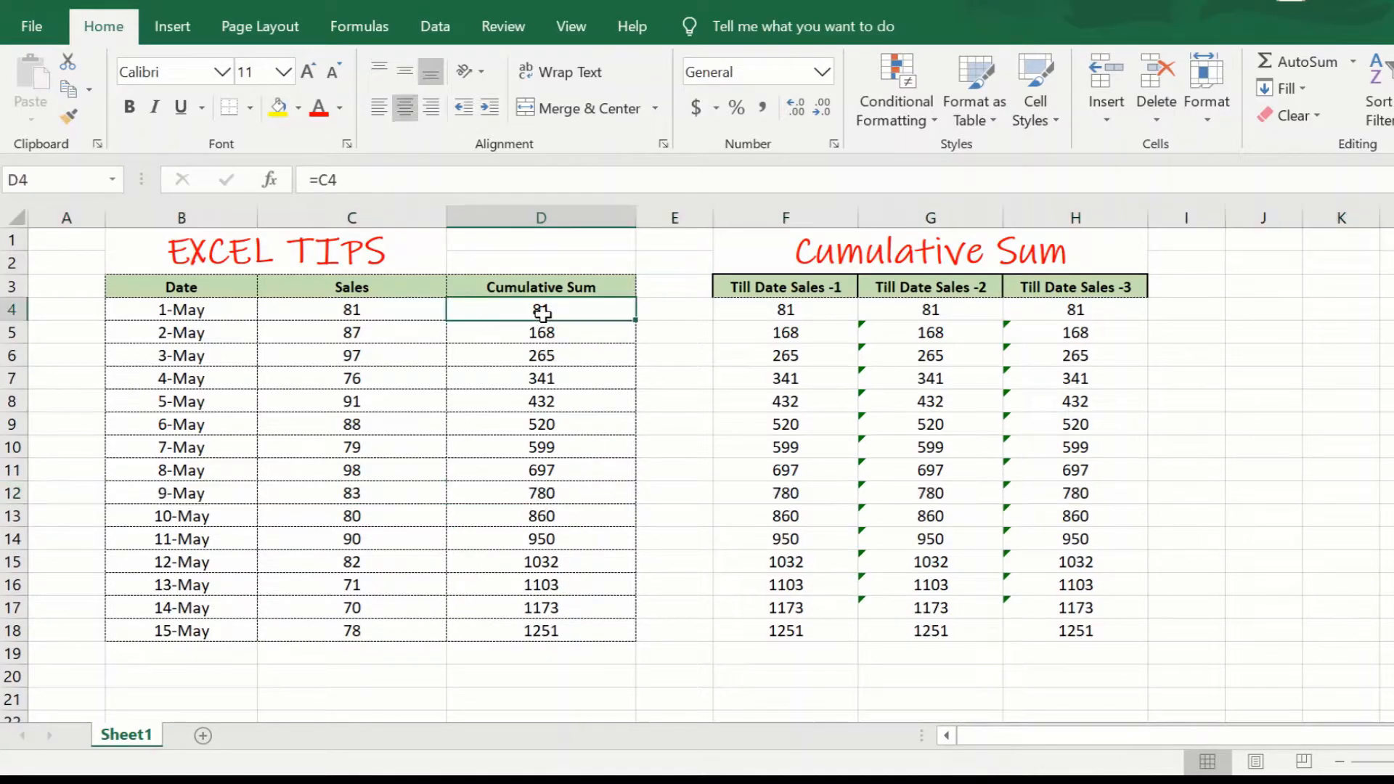
{"action": "key", "text": "shift+Down"}
{"action": "key", "text": "shift+Down"}
{"action": "key", "text": "shift+Down"}
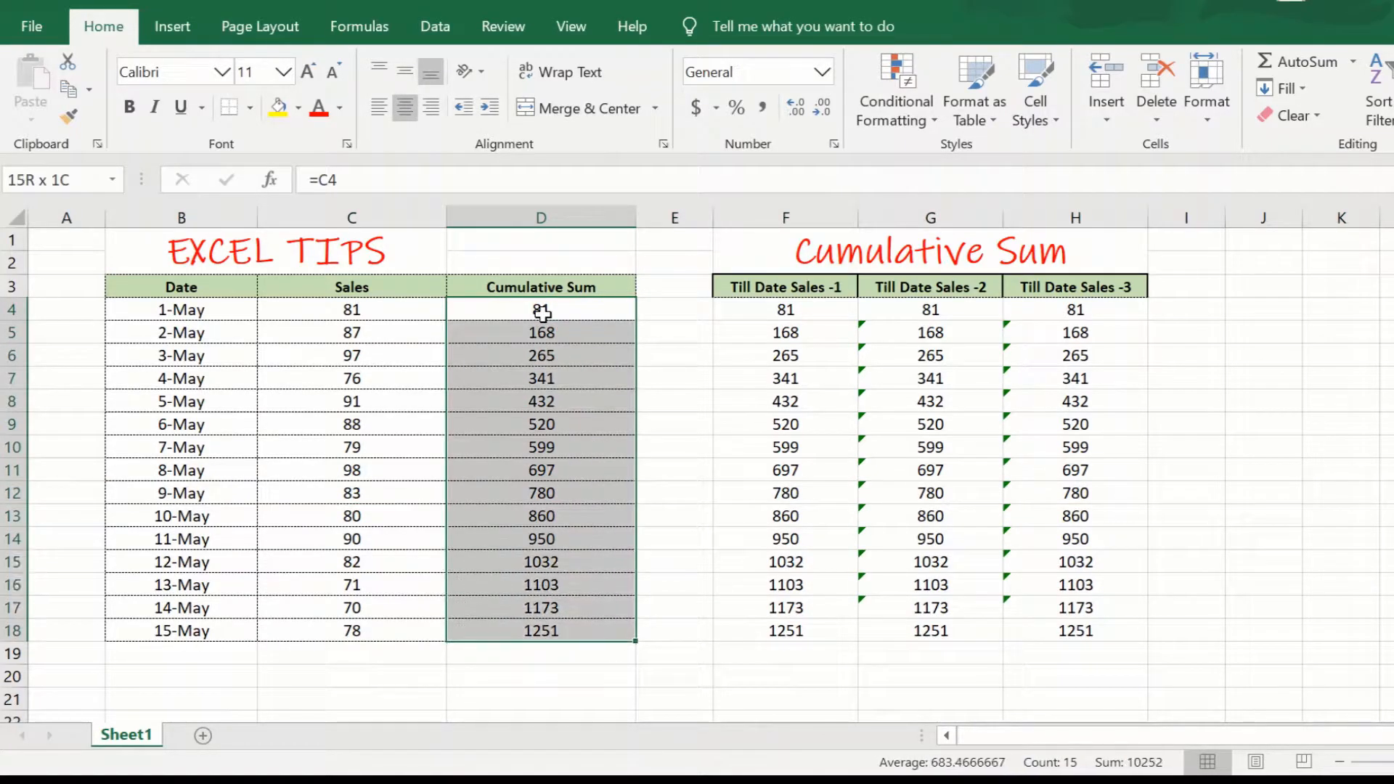
{"action": "key", "text": "Delete"}
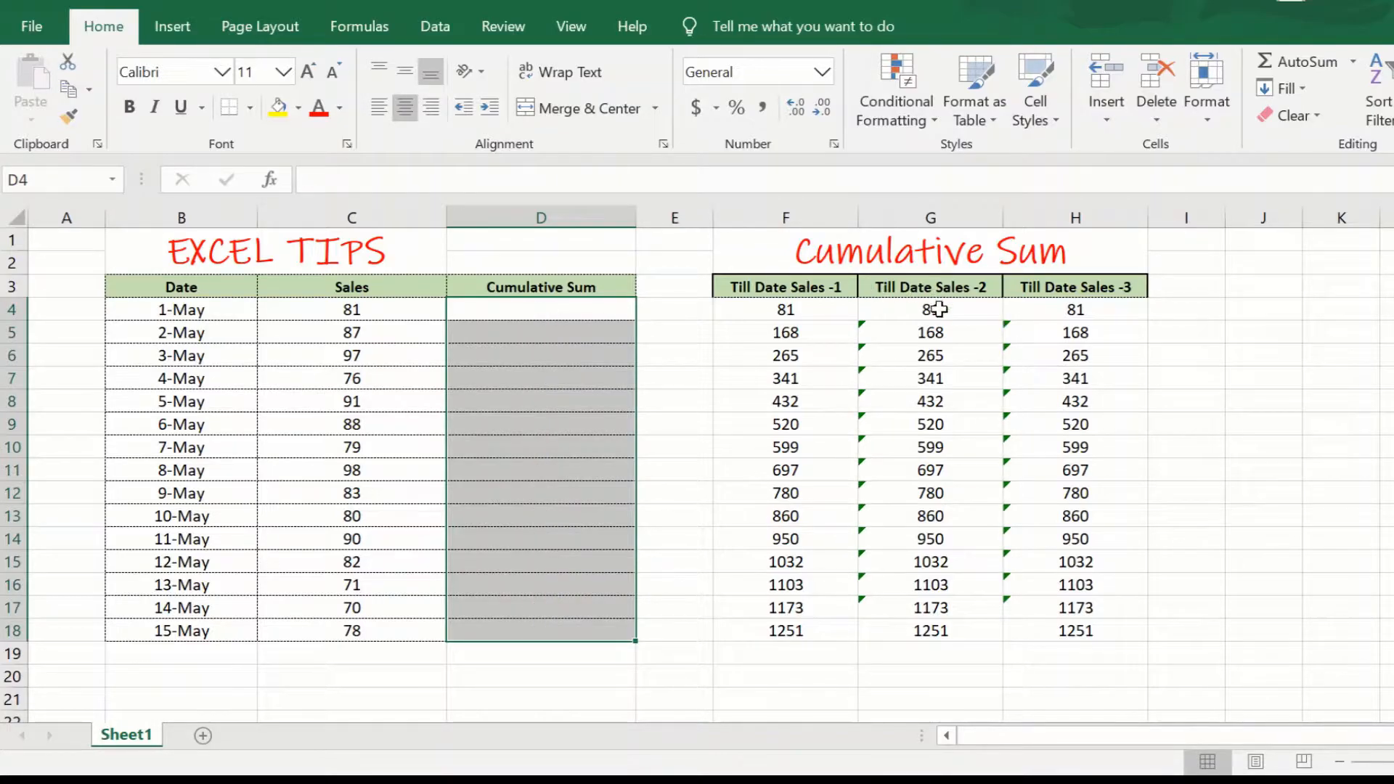
{"action": "left_click", "coordinate": [935, 311]}
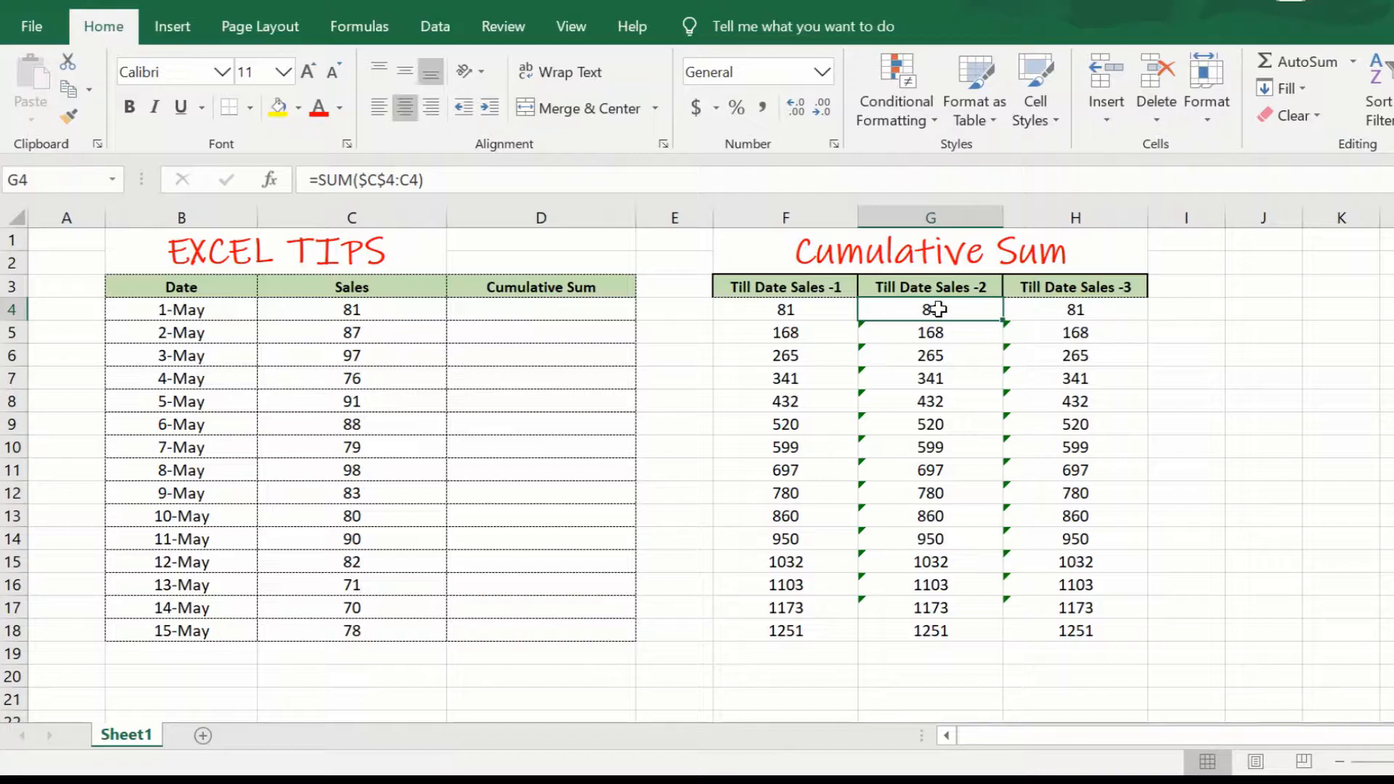
Step: Enter =SUM(C4:C4) in D4 so the 1-May running total returns 81
{"action": "left_click", "coordinate": [555, 315]}
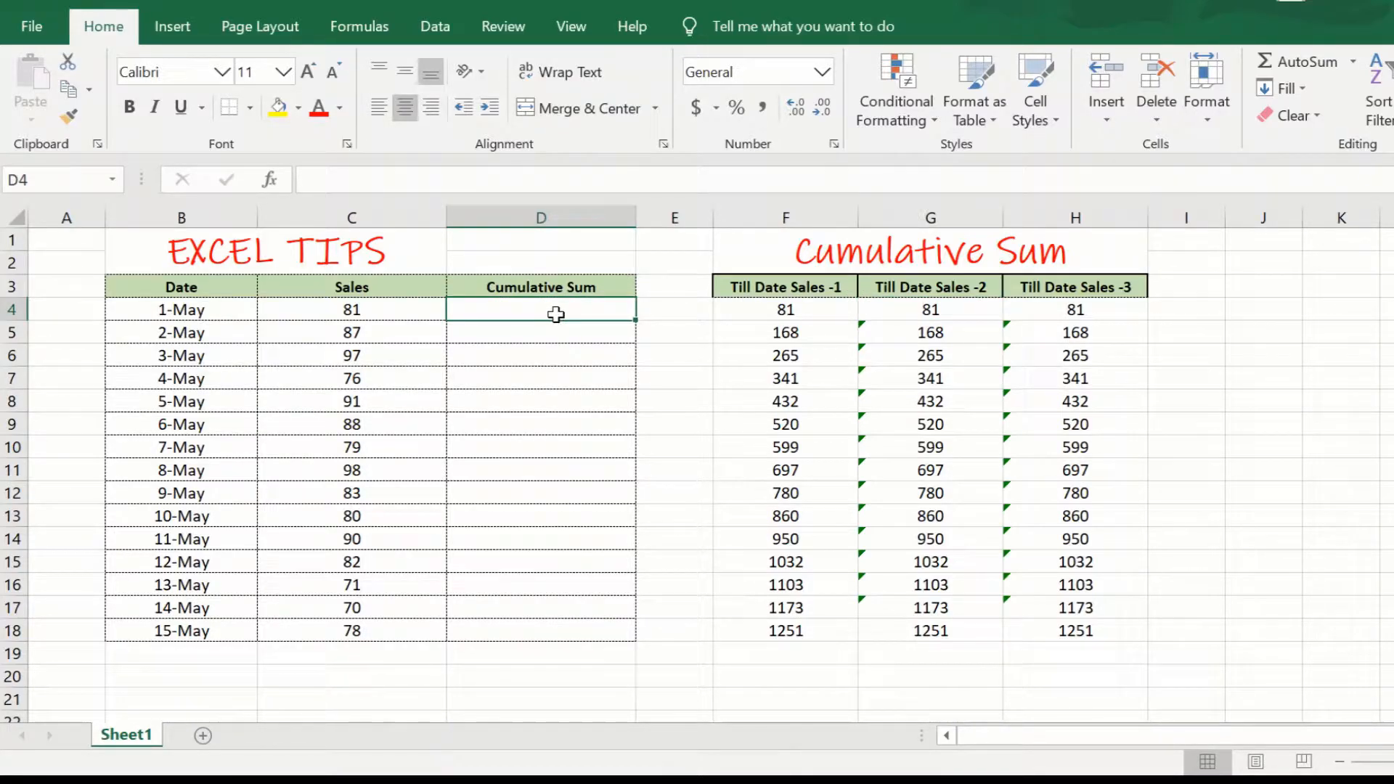
{"action": "type", "text": "="}
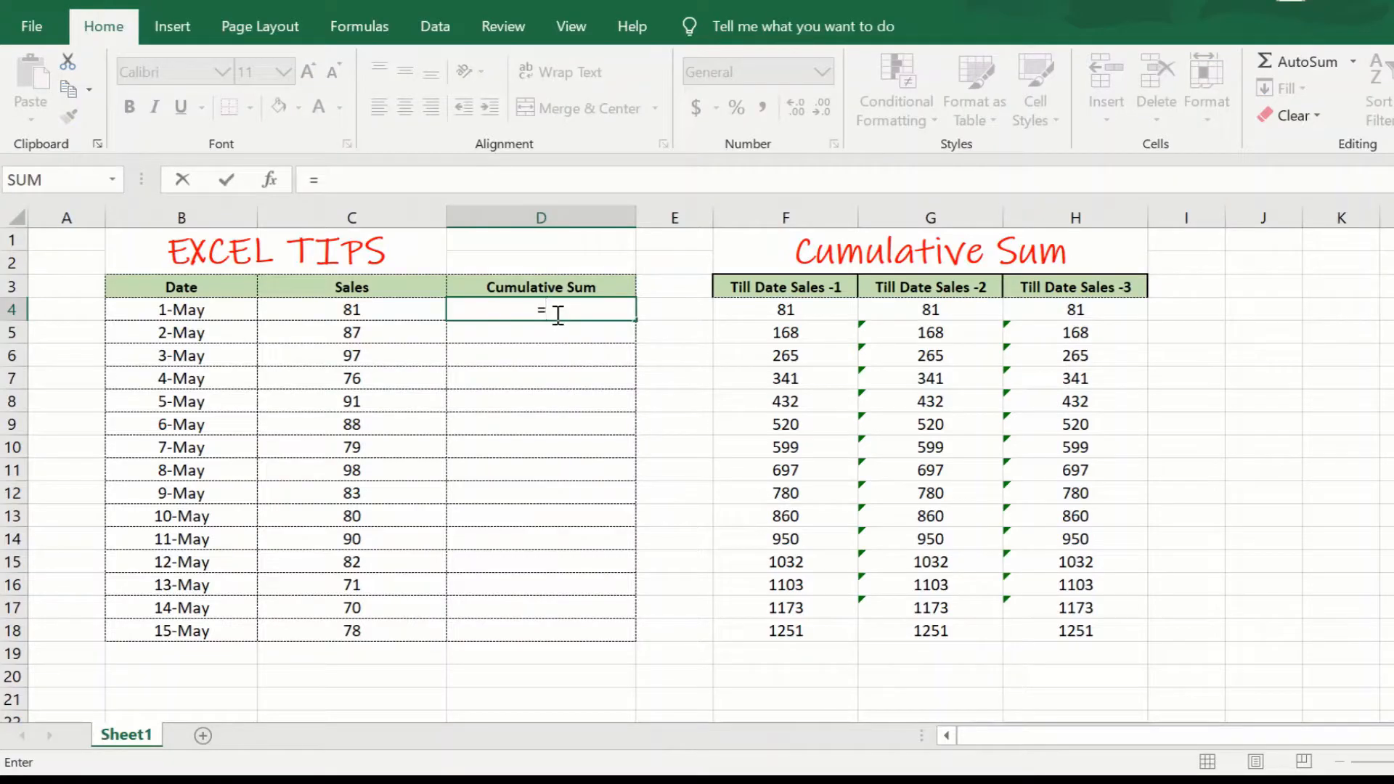
{"action": "type", "text": "sum("}
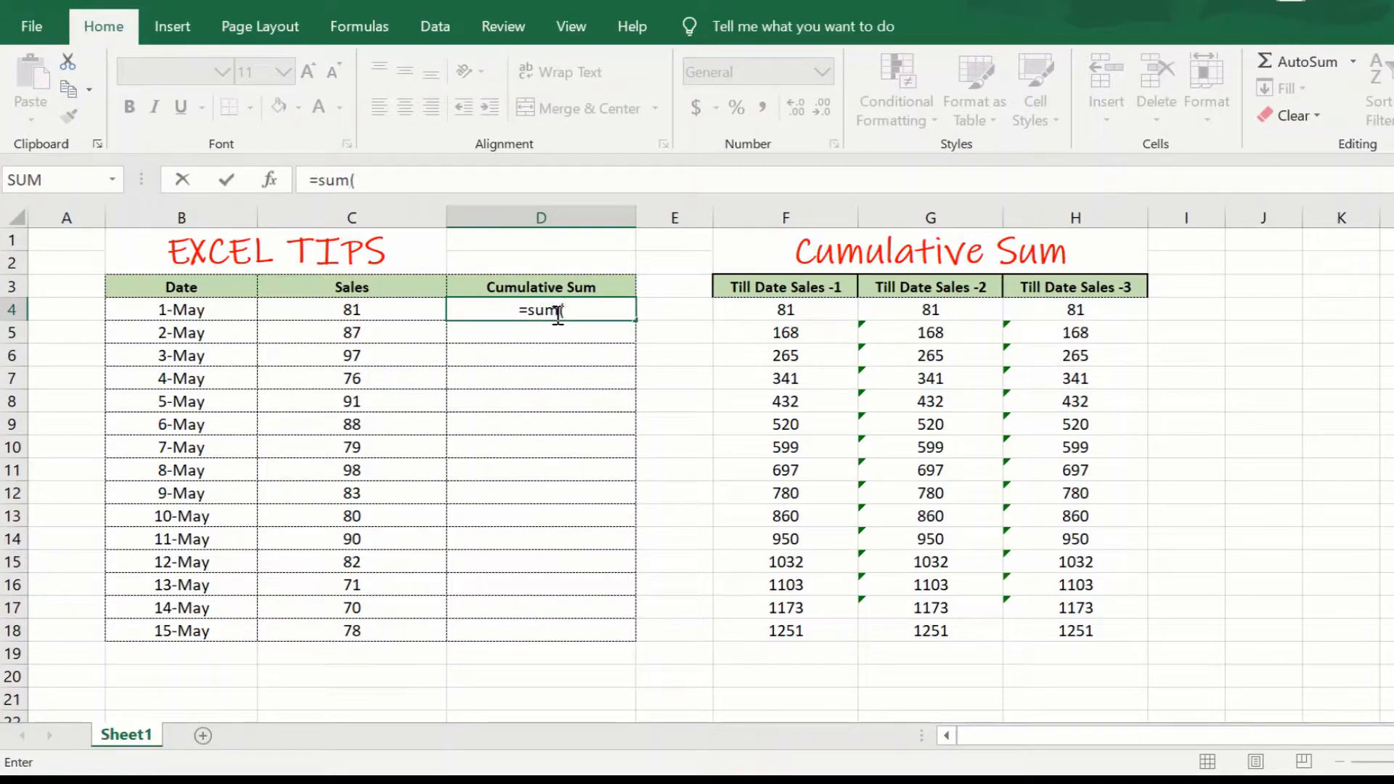
{"action": "left_click", "coordinate": [378, 312]}
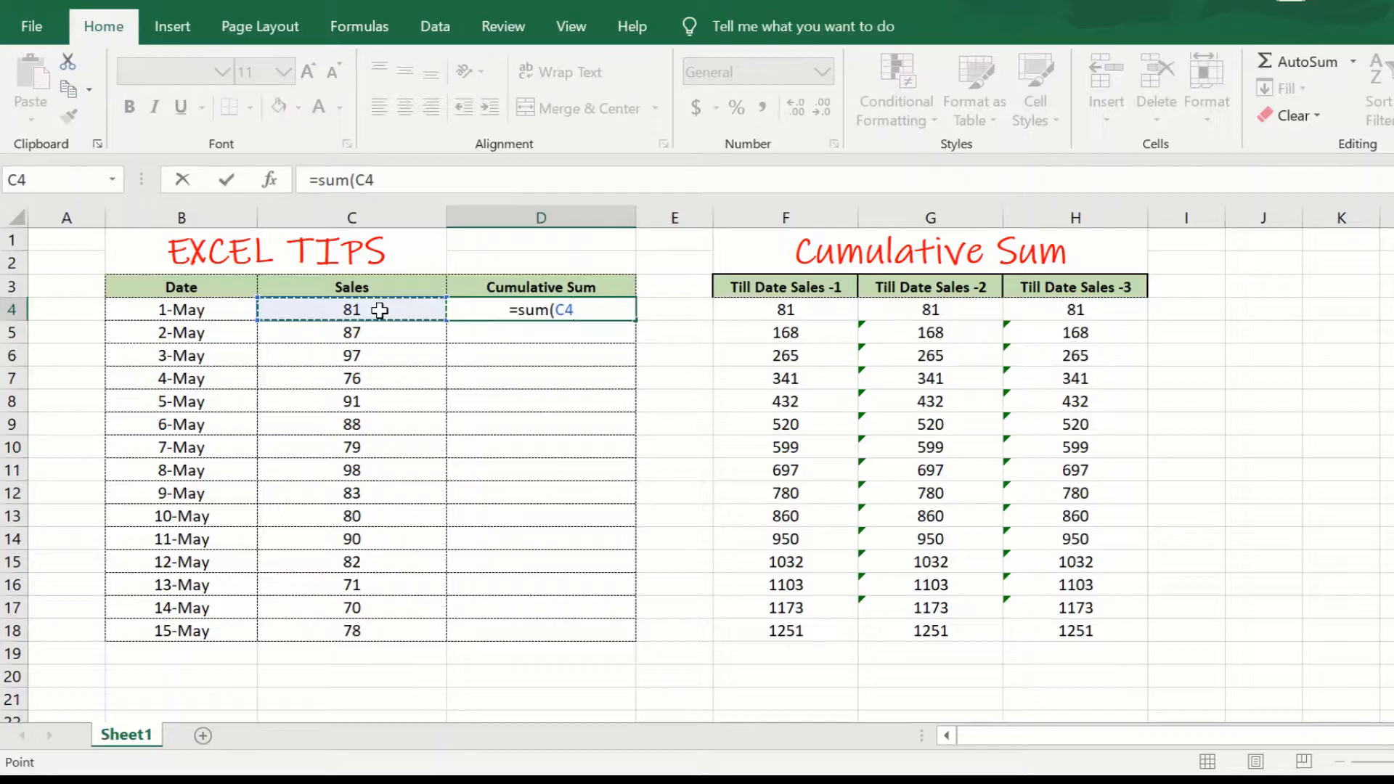
{"action": "type", "text": ":C4)"}
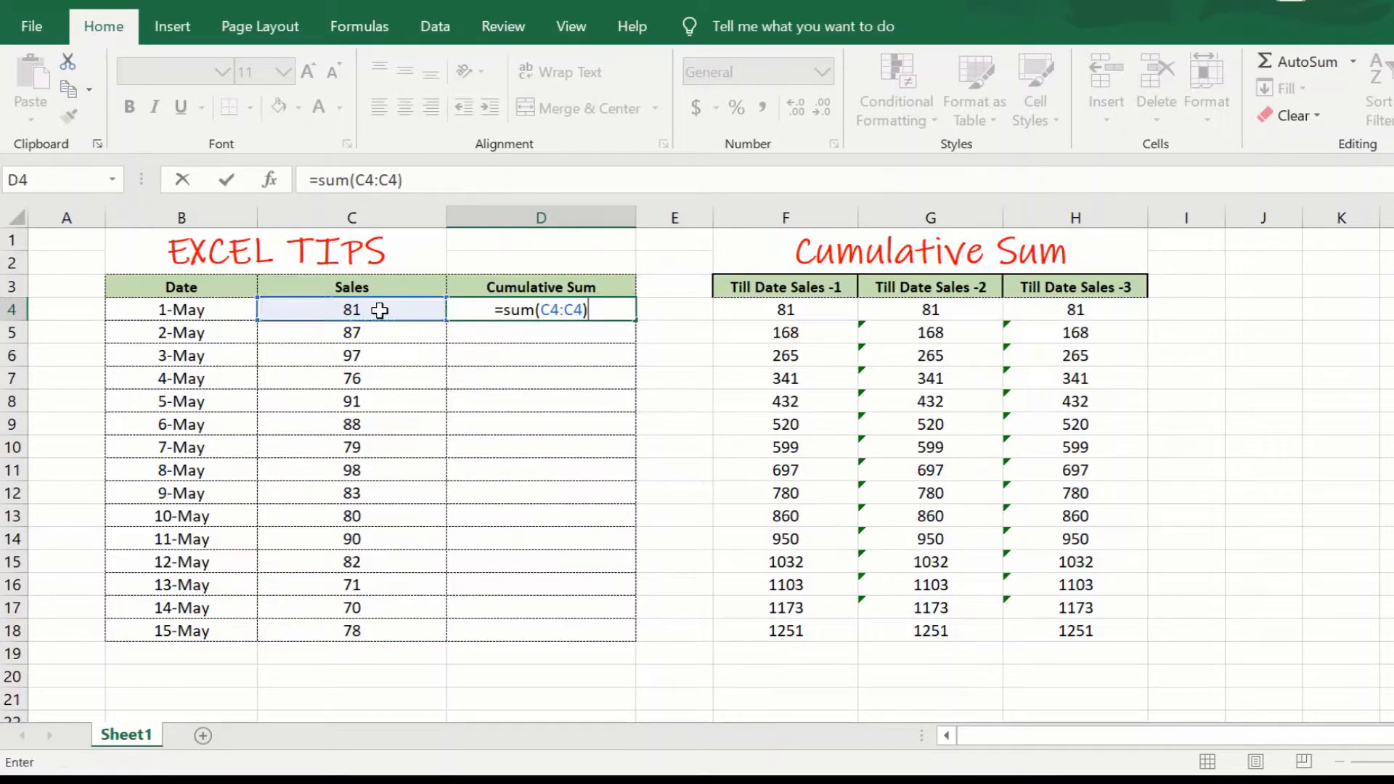
{"action": "key", "text": "Return"}
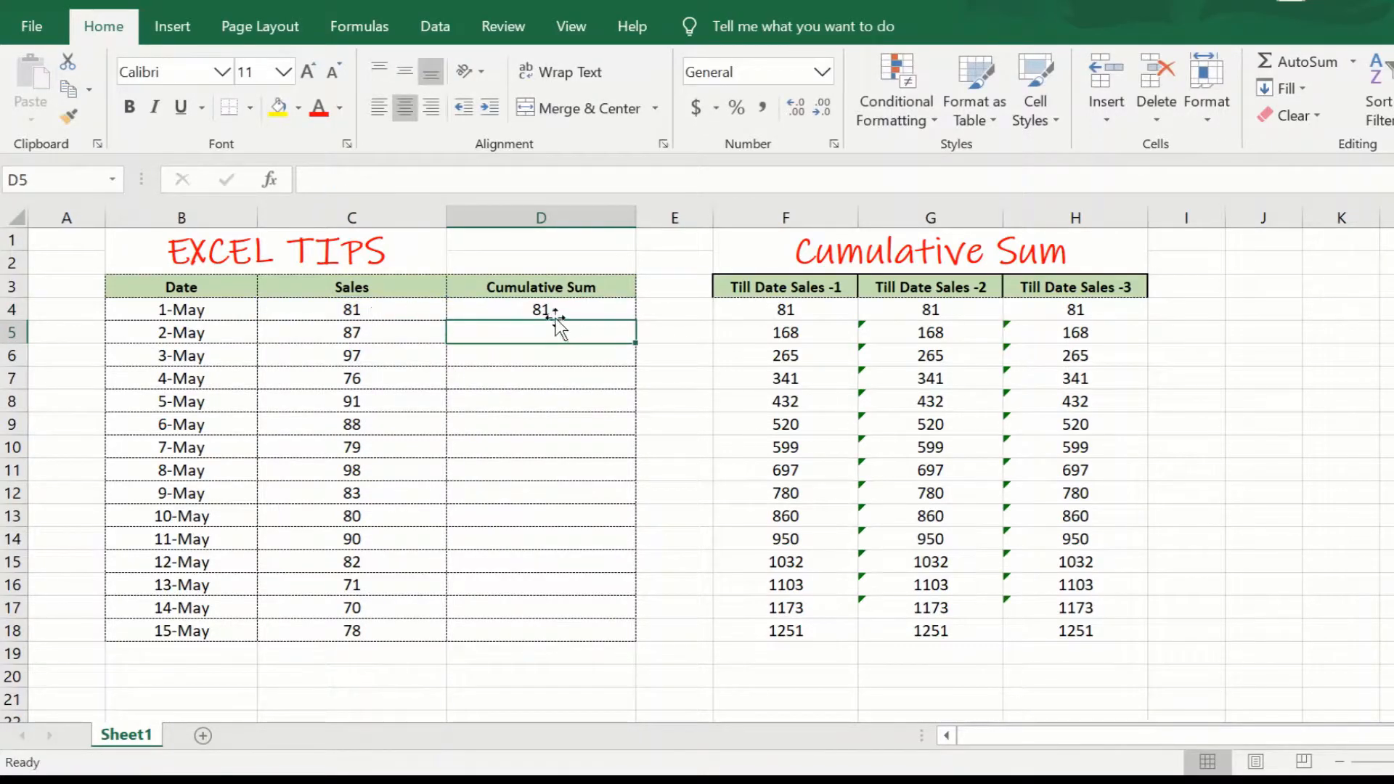
{"action": "left_click", "coordinate": [540, 312]}
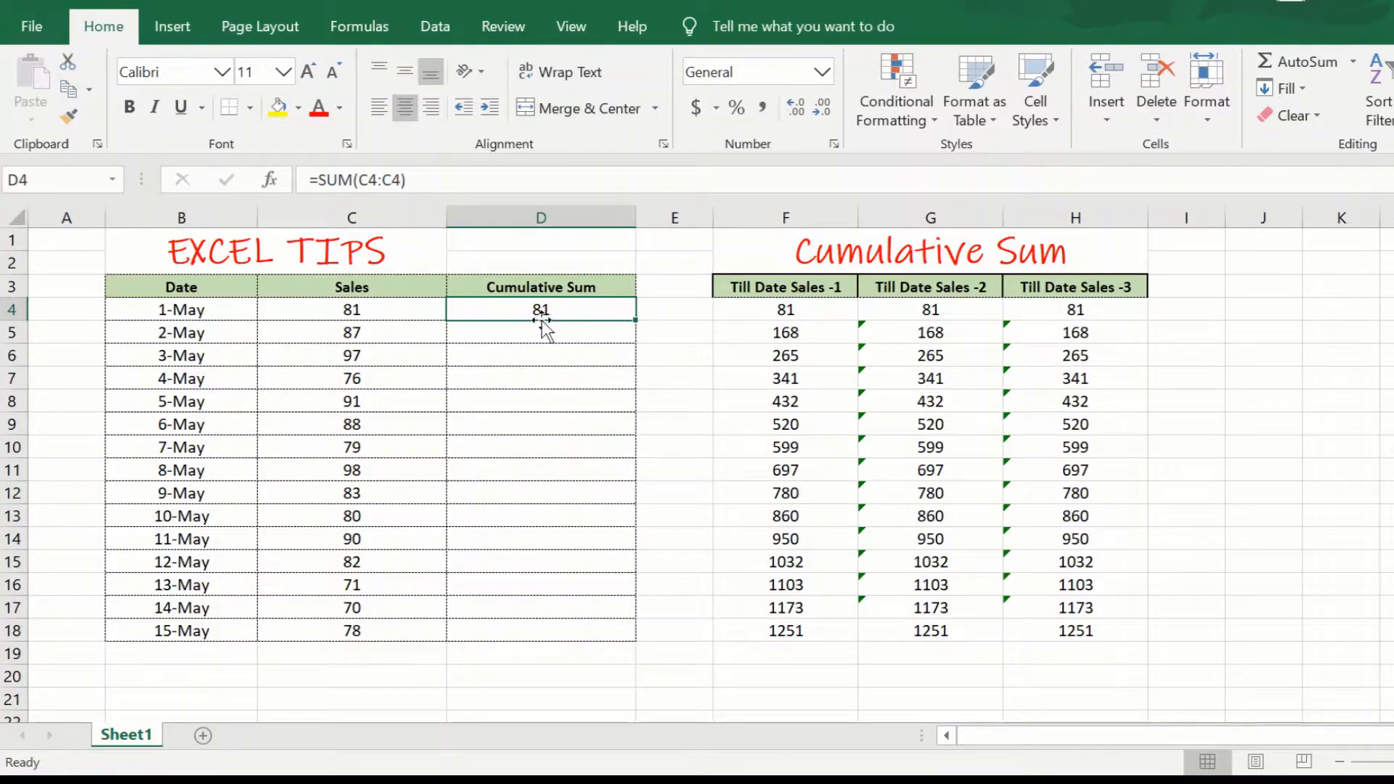
Step: Make the first C4 absolute with F4 so D4 reads =SUM($C$4:C4)
{"action": "left_click", "coordinate": [376, 180]}
{"action": "left_click_drag", "start_coordinate": [371, 180], "coordinate": [360, 180]}
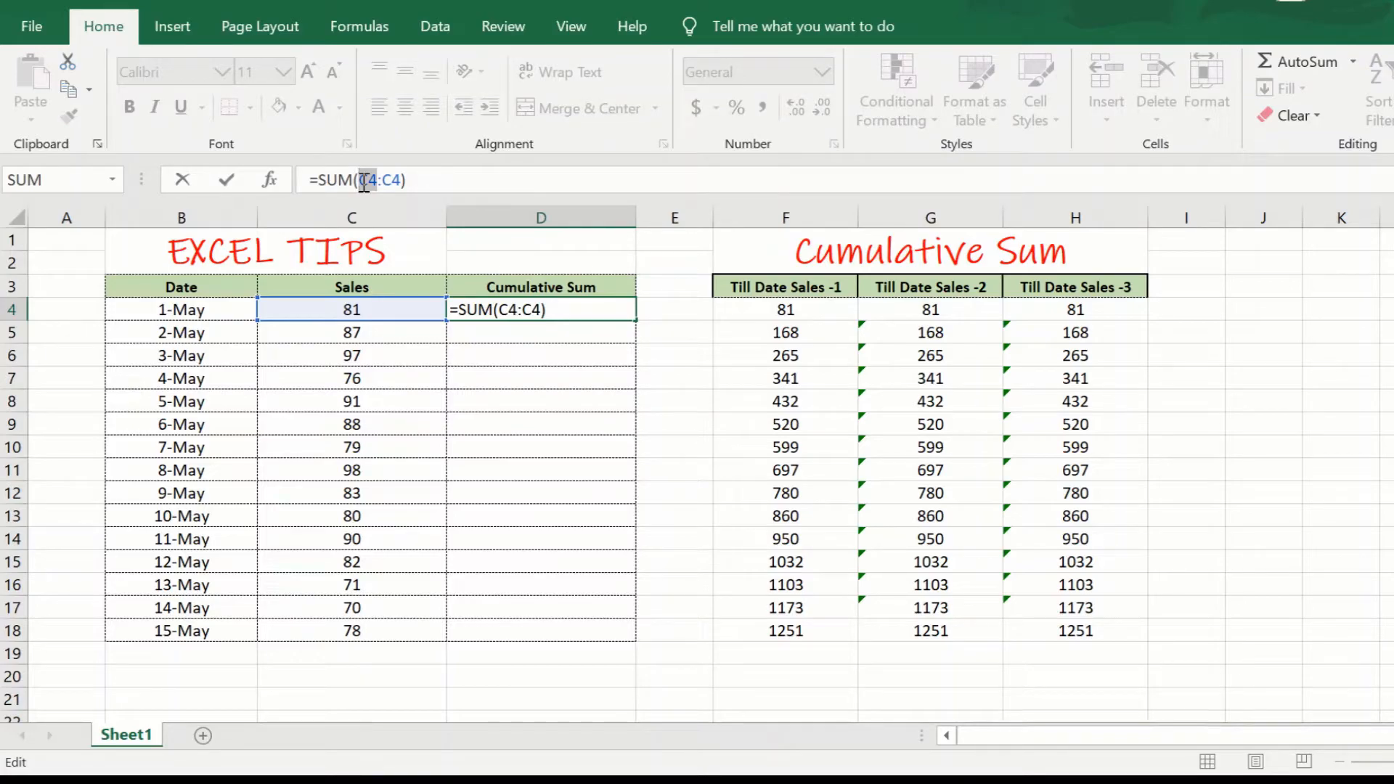
{"action": "key", "text": "F4"}
{"action": "key", "text": "Return"}
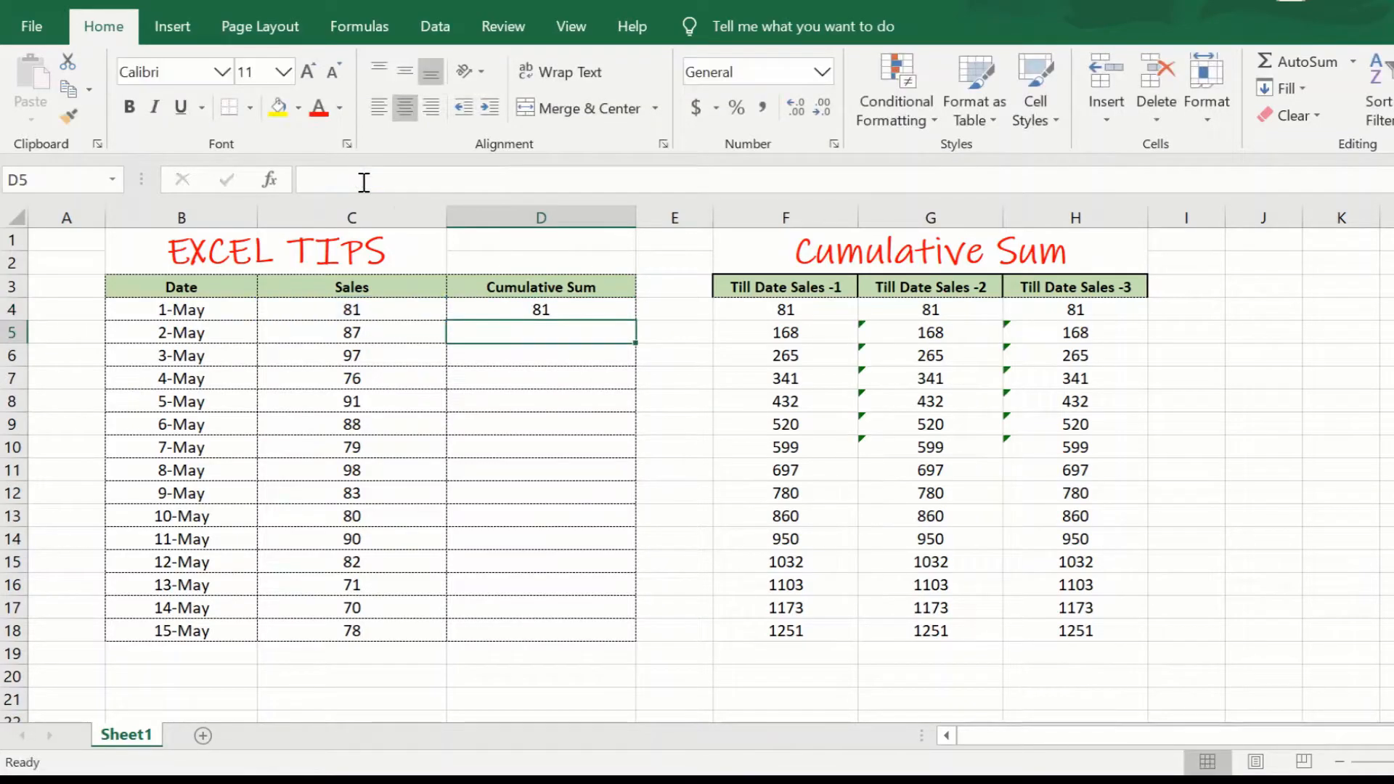
{"action": "left_click", "coordinate": [542, 310]}
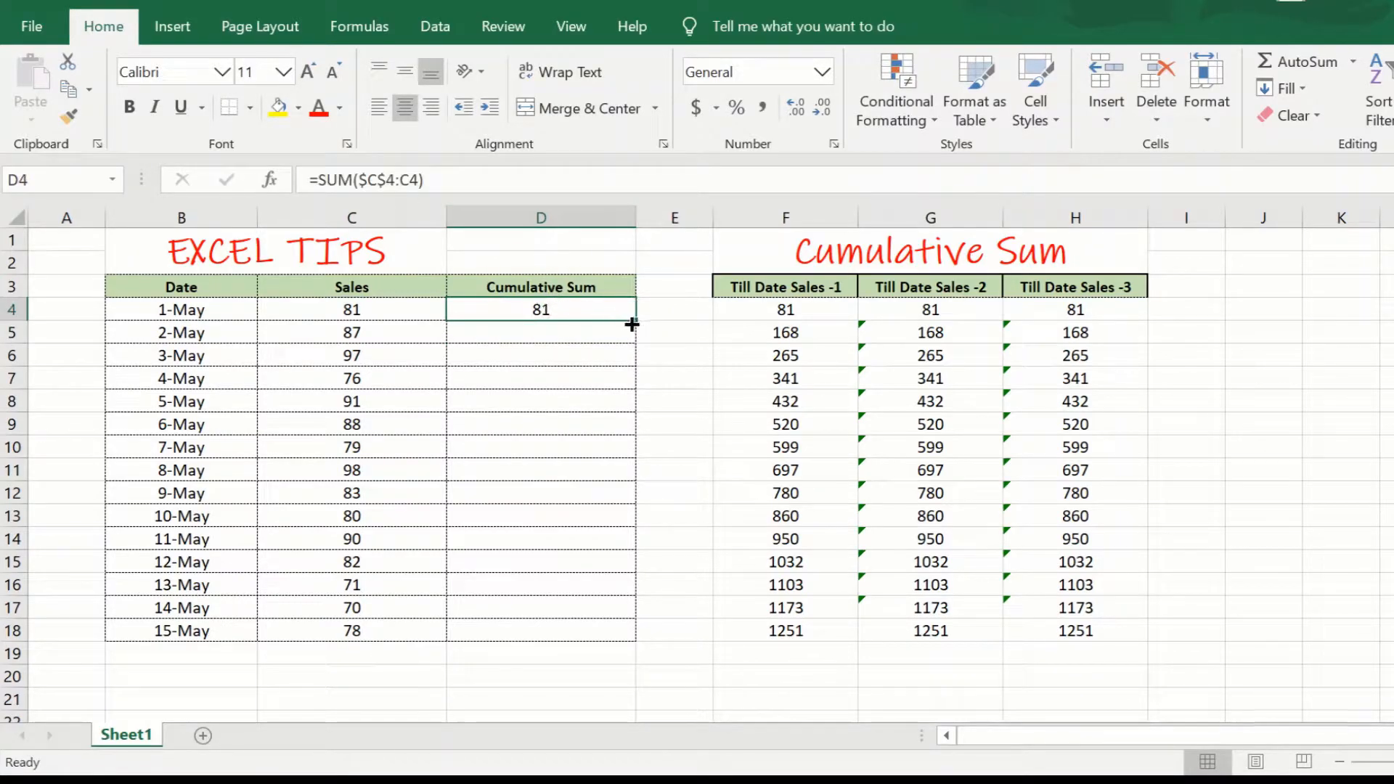
Step: Fill =SUM($C$4:C4) down to D18 and verify D13 reads =SUM($C$4:C13) giving 860
{"action": "left_click_drag", "start_coordinate": [634, 319], "coordinate": [631, 637]}
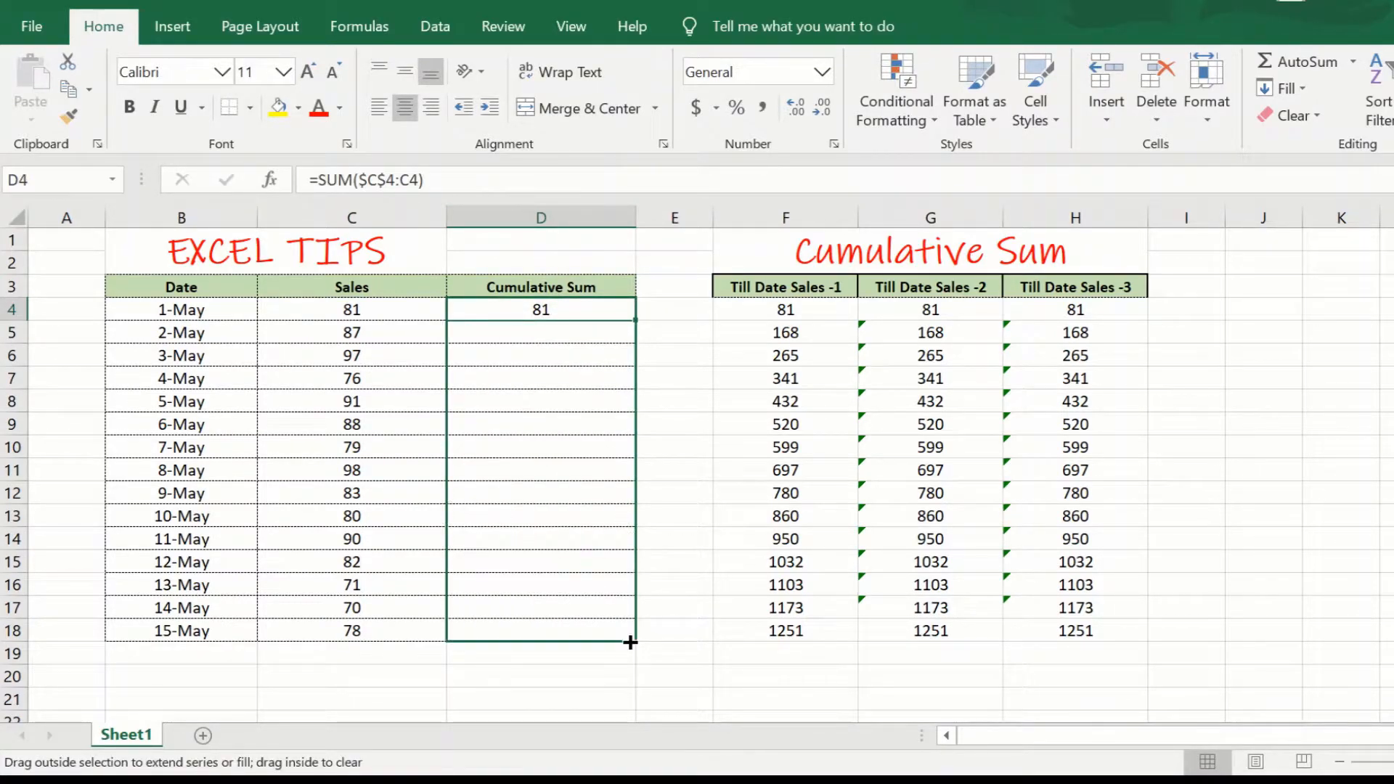
{"action": "double_click", "coordinate": [548, 511]}
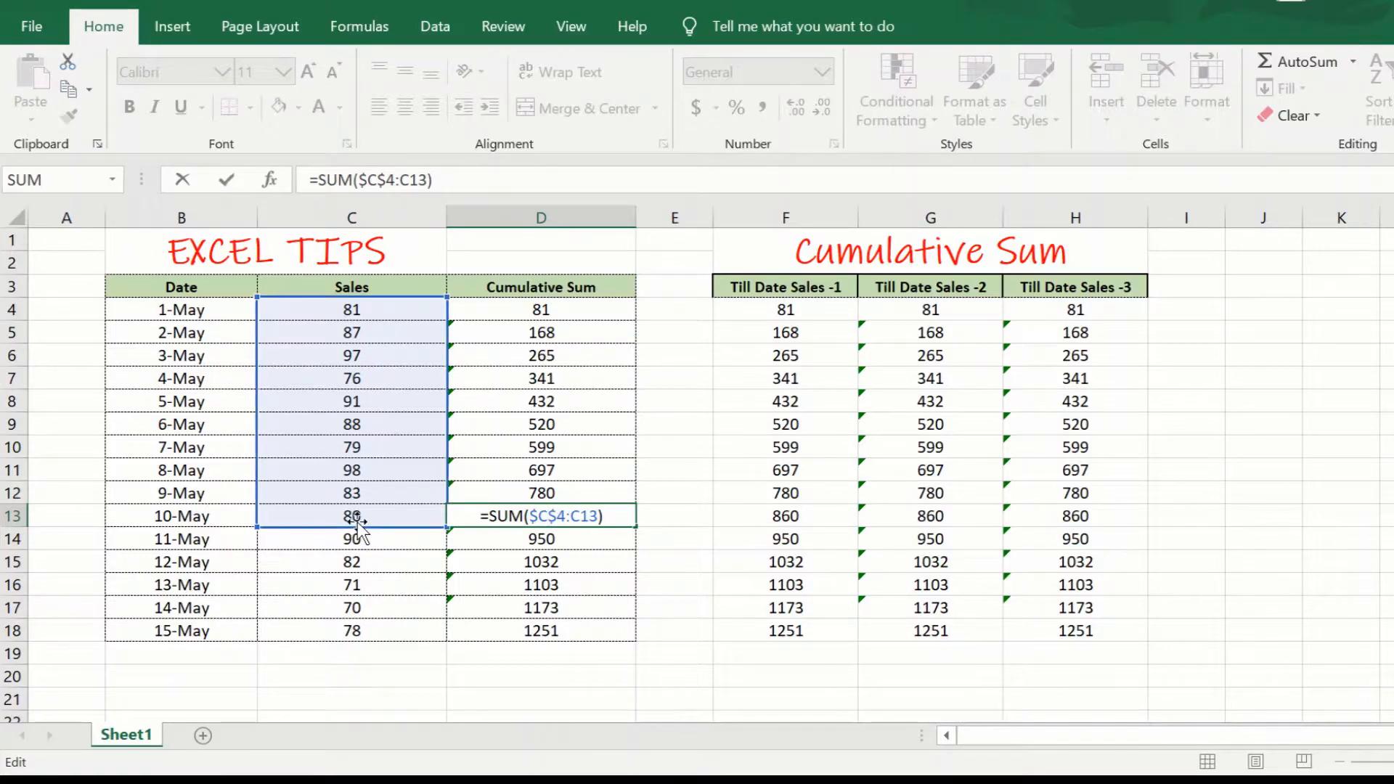
{"action": "key", "text": "Return"}
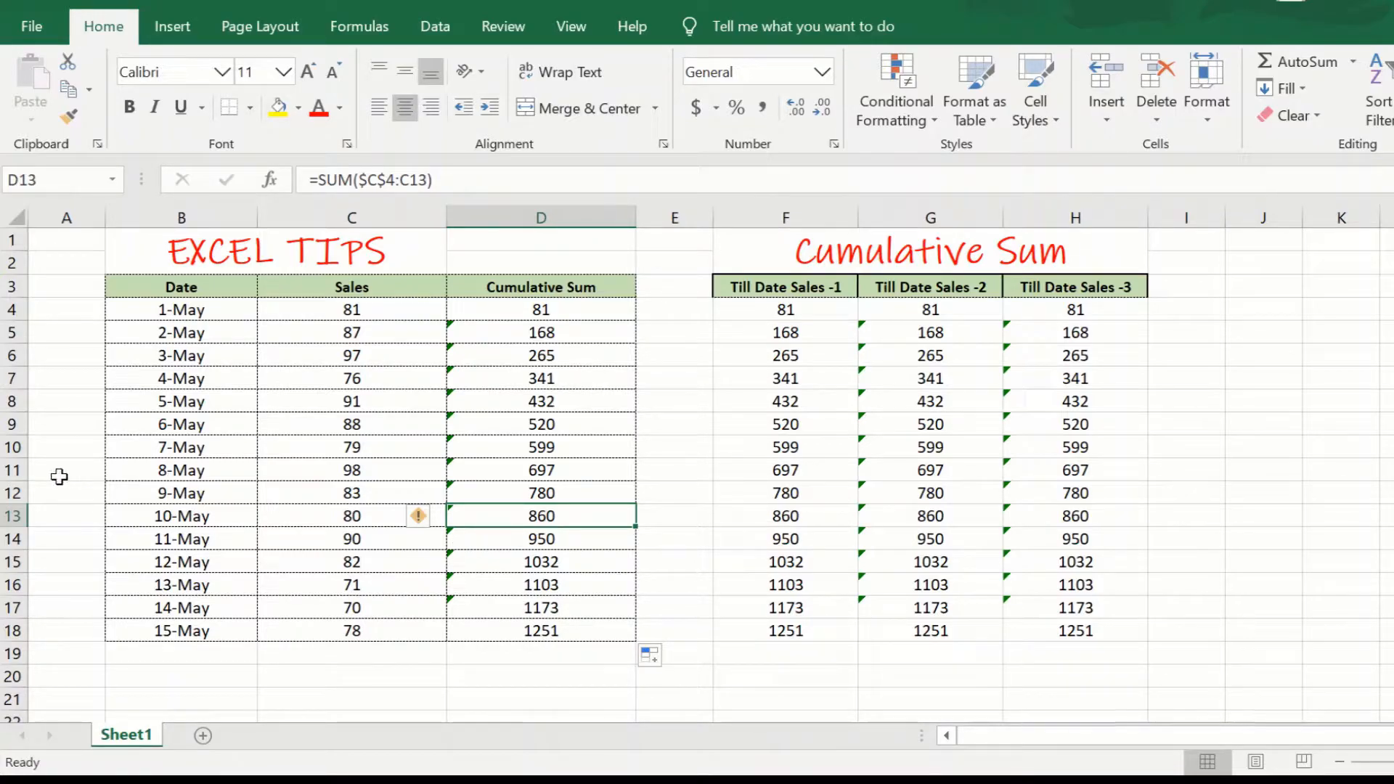
{"action": "left_click", "coordinate": [13, 493]}
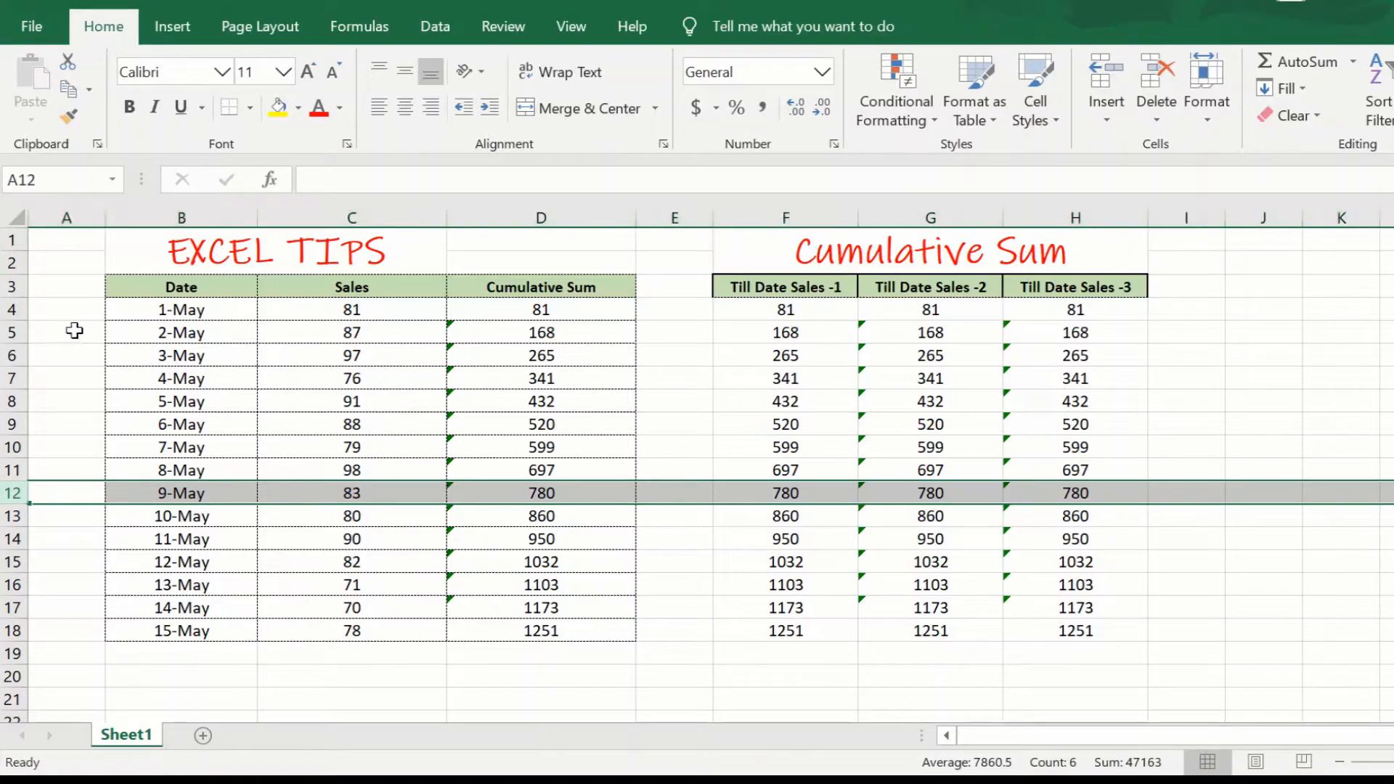
{"action": "key", "text": "ctrl+minus"}
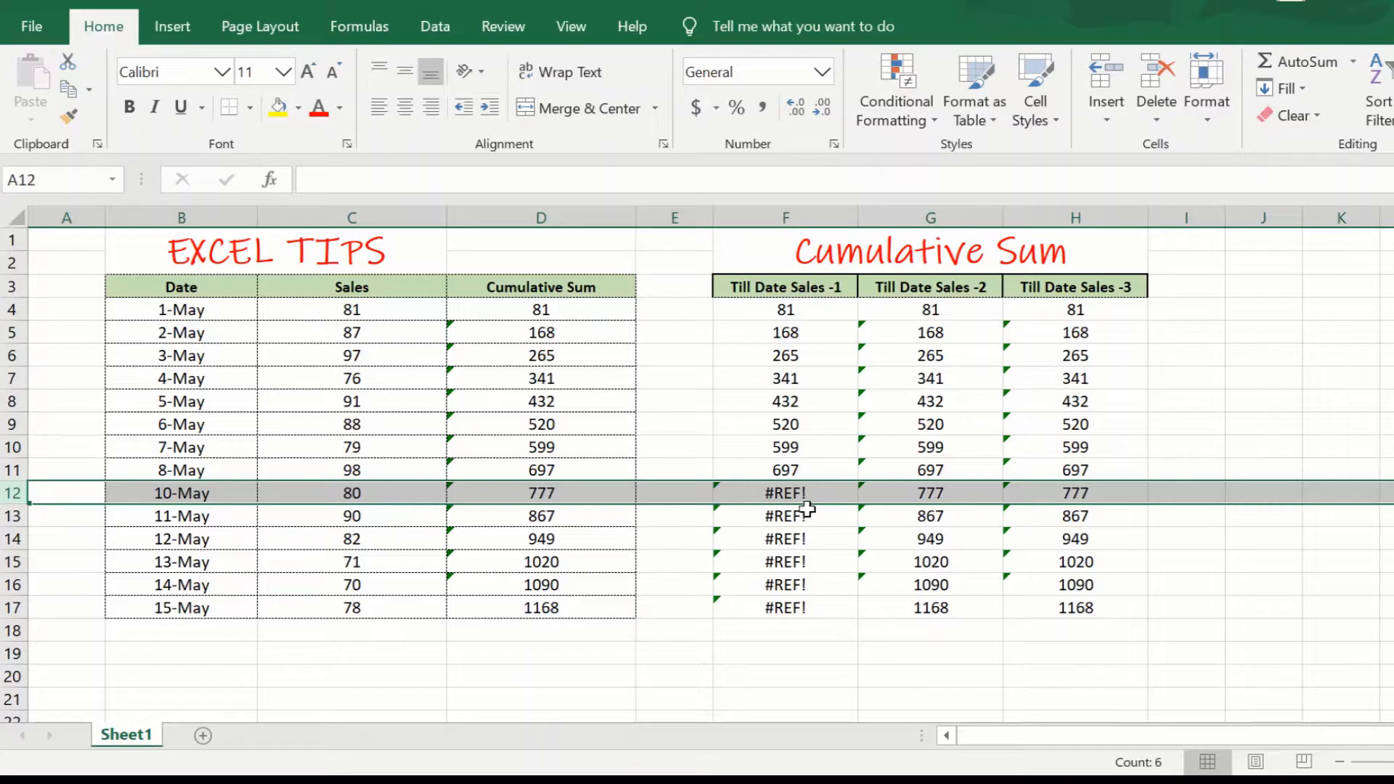
{"action": "left_click", "coordinate": [805, 453]}
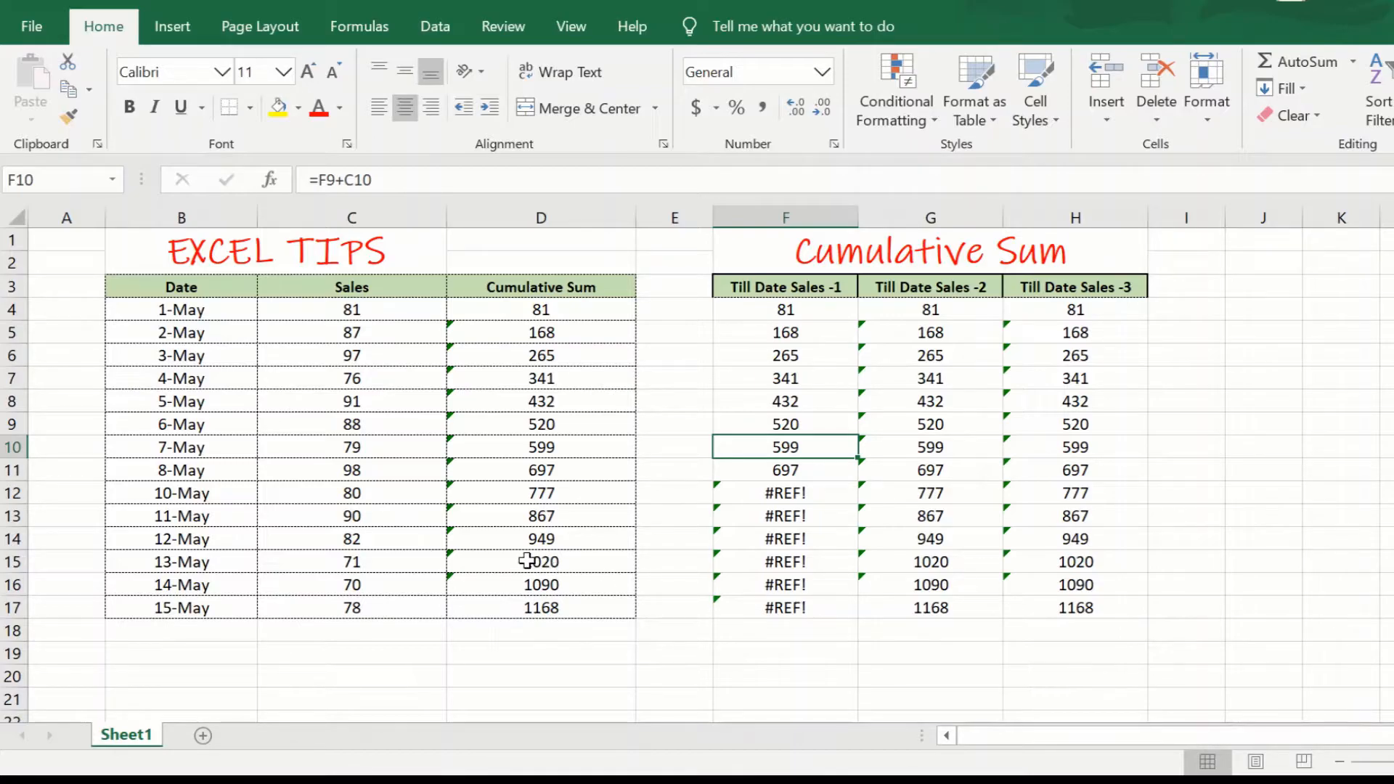
{"action": "key", "text": "ctrl+z"}
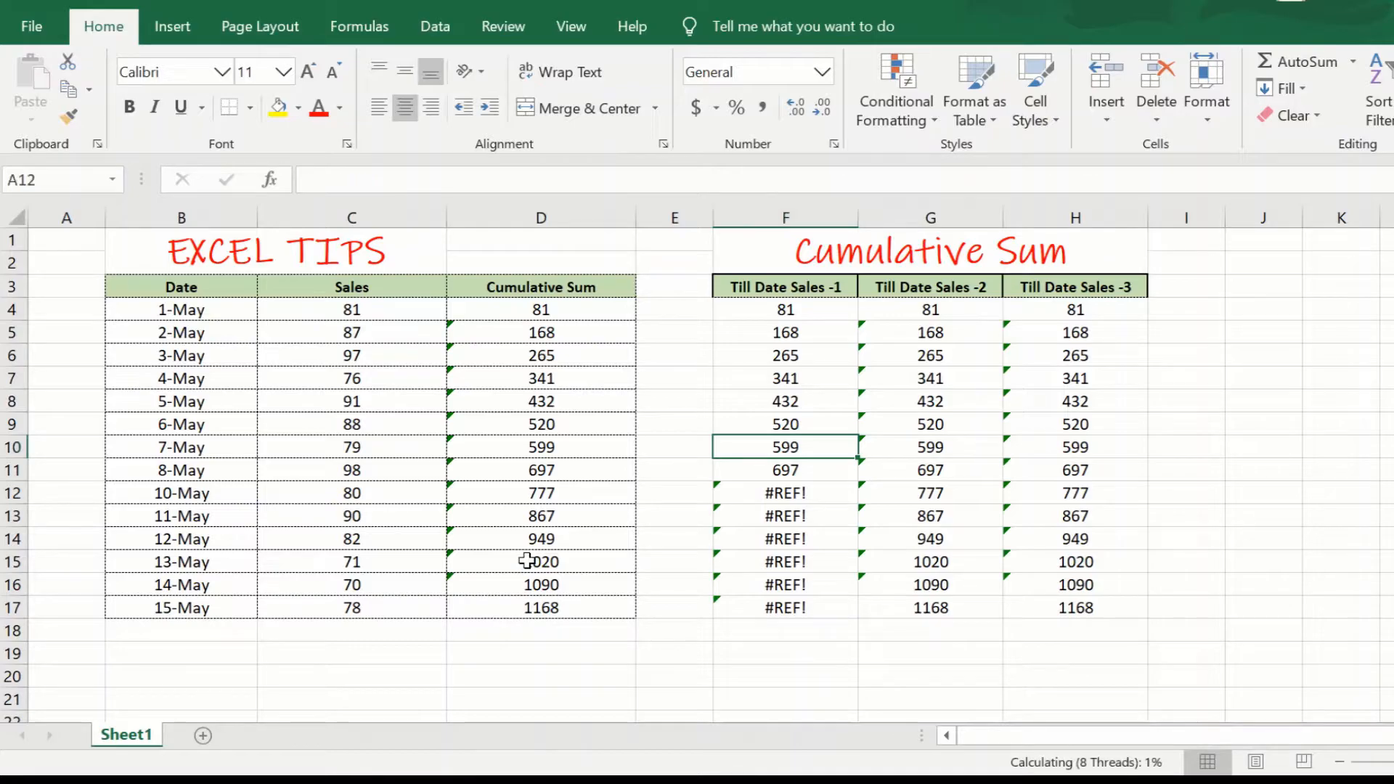
Step: Check the sales total, then fill the D4 running-total formula down through row 20
{"action": "left_click", "coordinate": [1343, 448]}
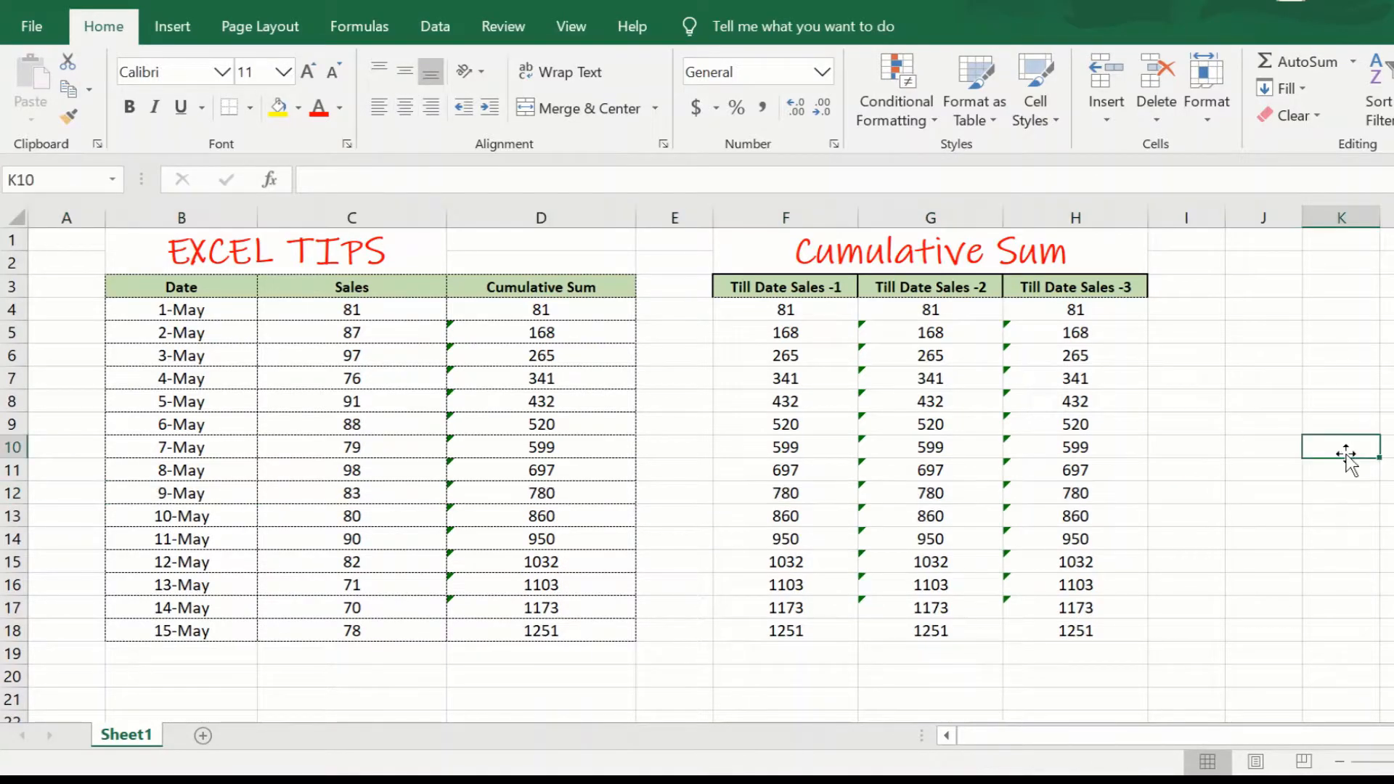
{"action": "left_click", "coordinate": [1315, 401]}
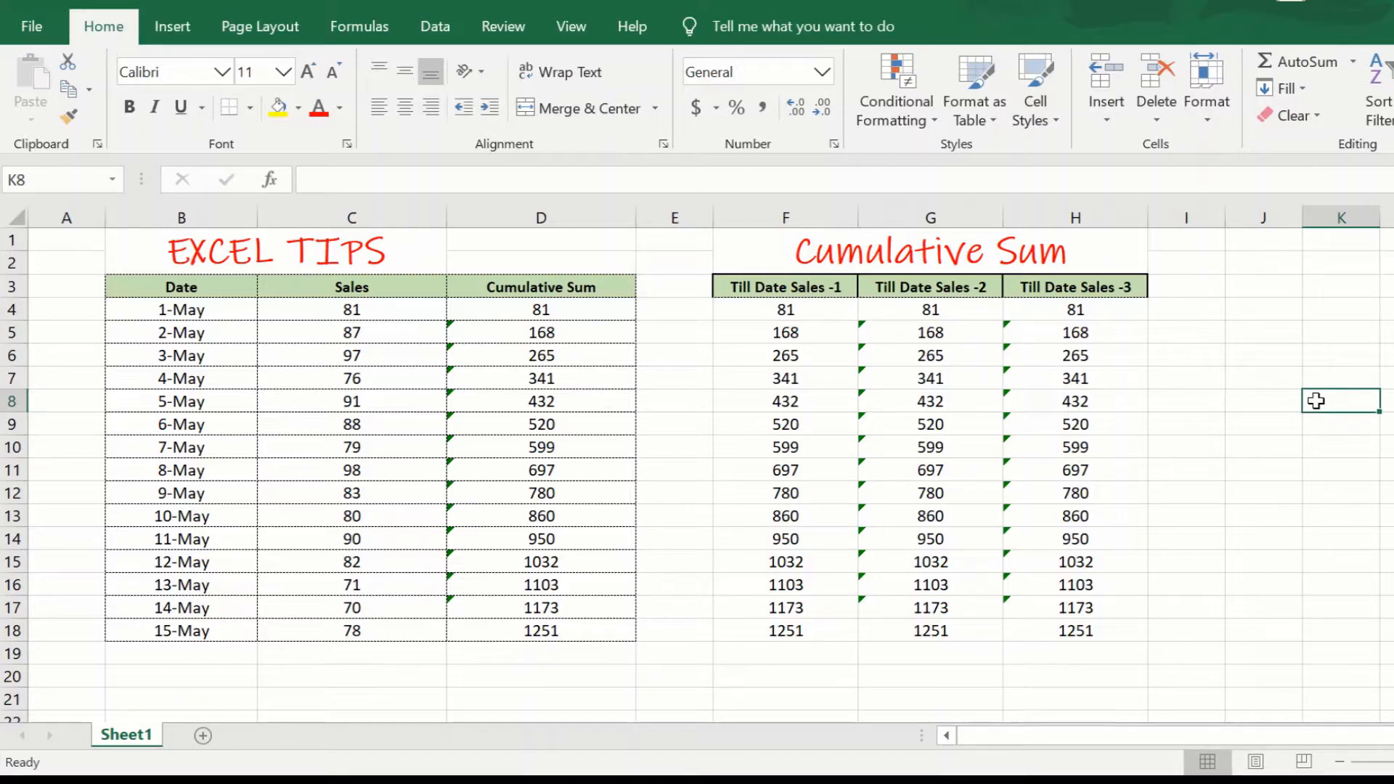
{"action": "left_click", "coordinate": [593, 305]}
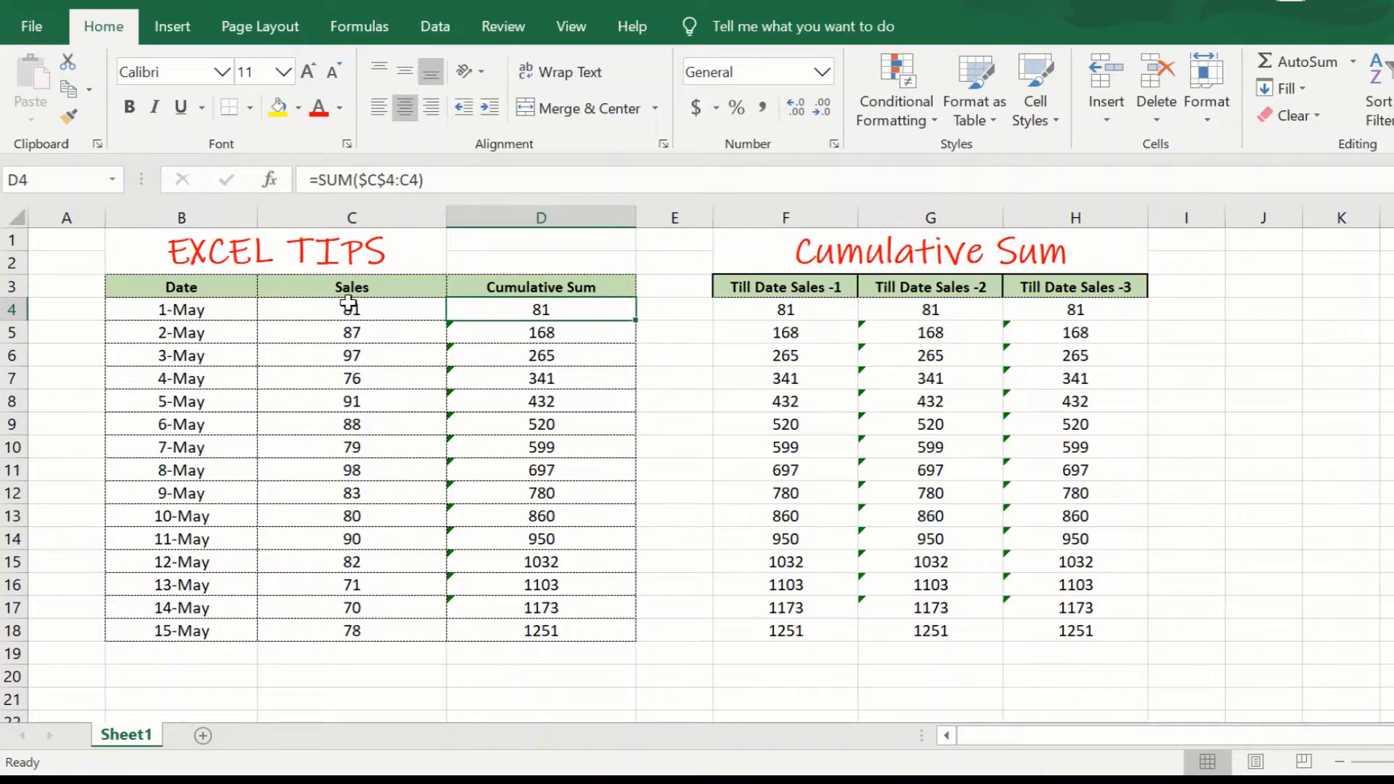
{"action": "left_click_drag", "start_coordinate": [351, 309], "coordinate": [354, 643]}
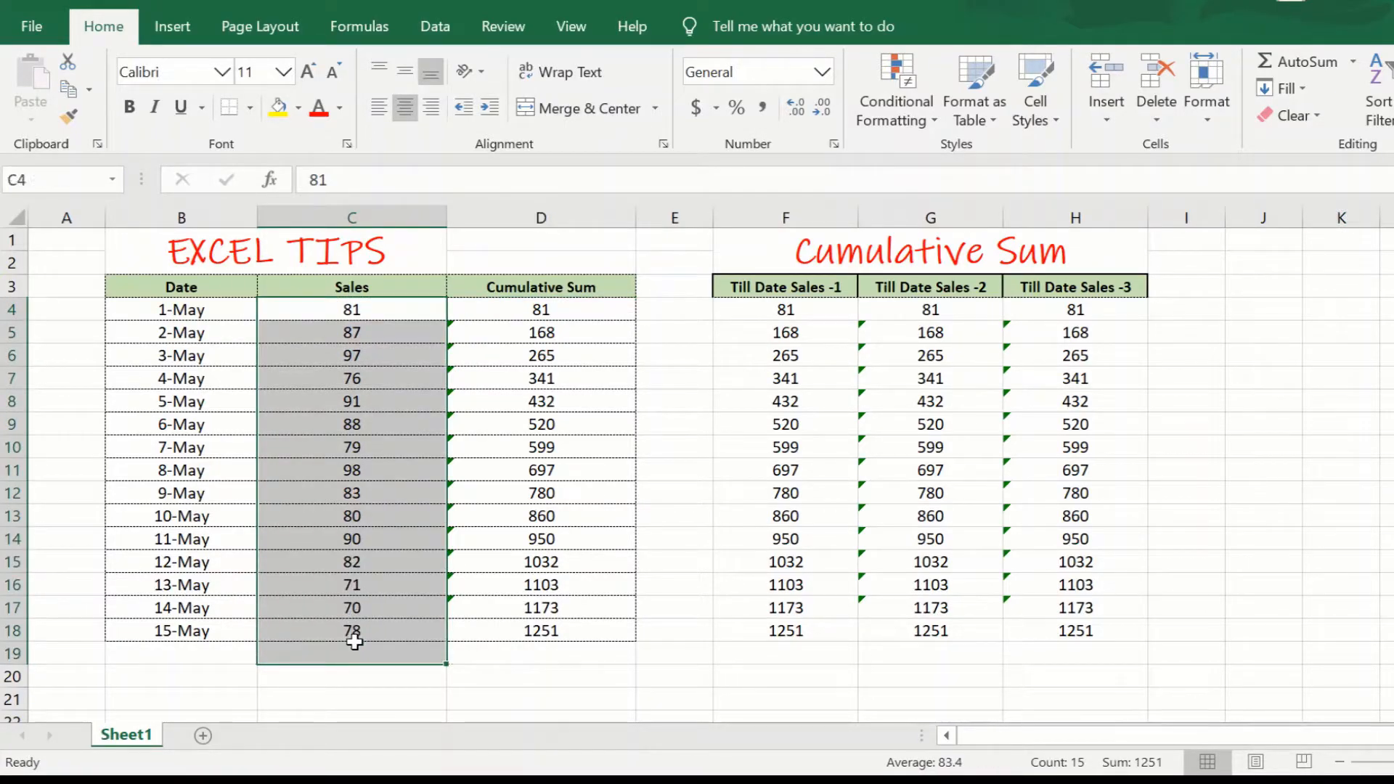
{"action": "left_click", "coordinate": [567, 307]}
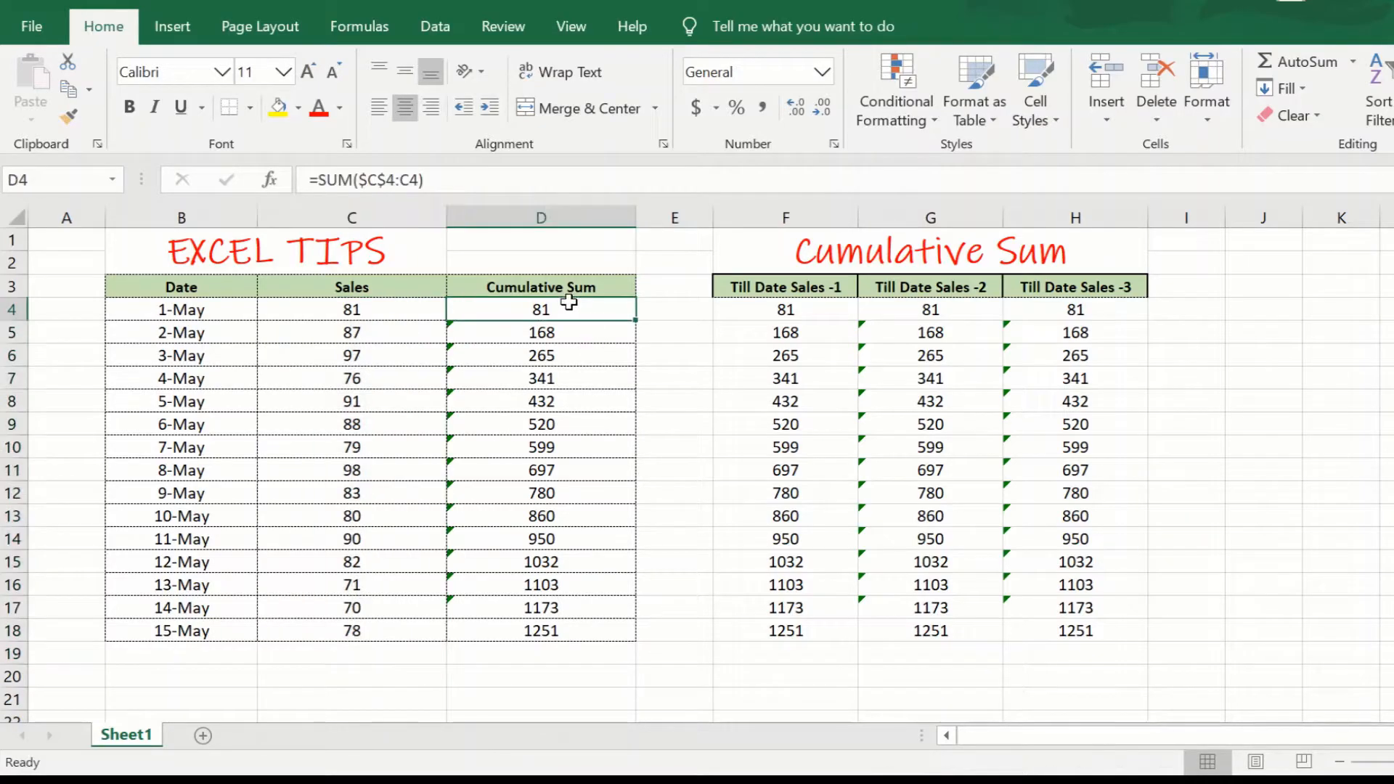
{"action": "left_click_drag", "start_coordinate": [635, 321], "coordinate": [630, 683]}
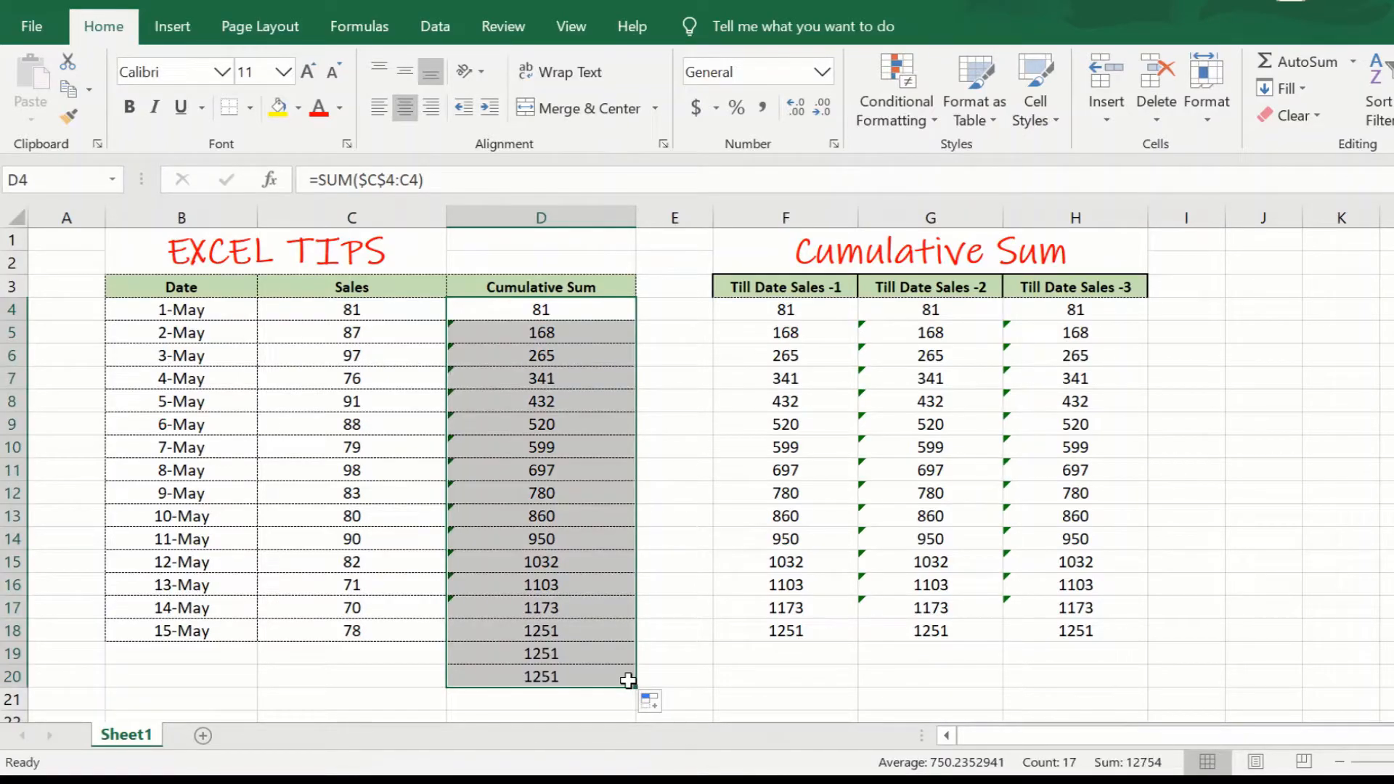
Step: Inspect blank C19/C20 and the formulas carried into D19 and D20, both showing 1251
{"action": "left_click", "coordinate": [326, 656]}
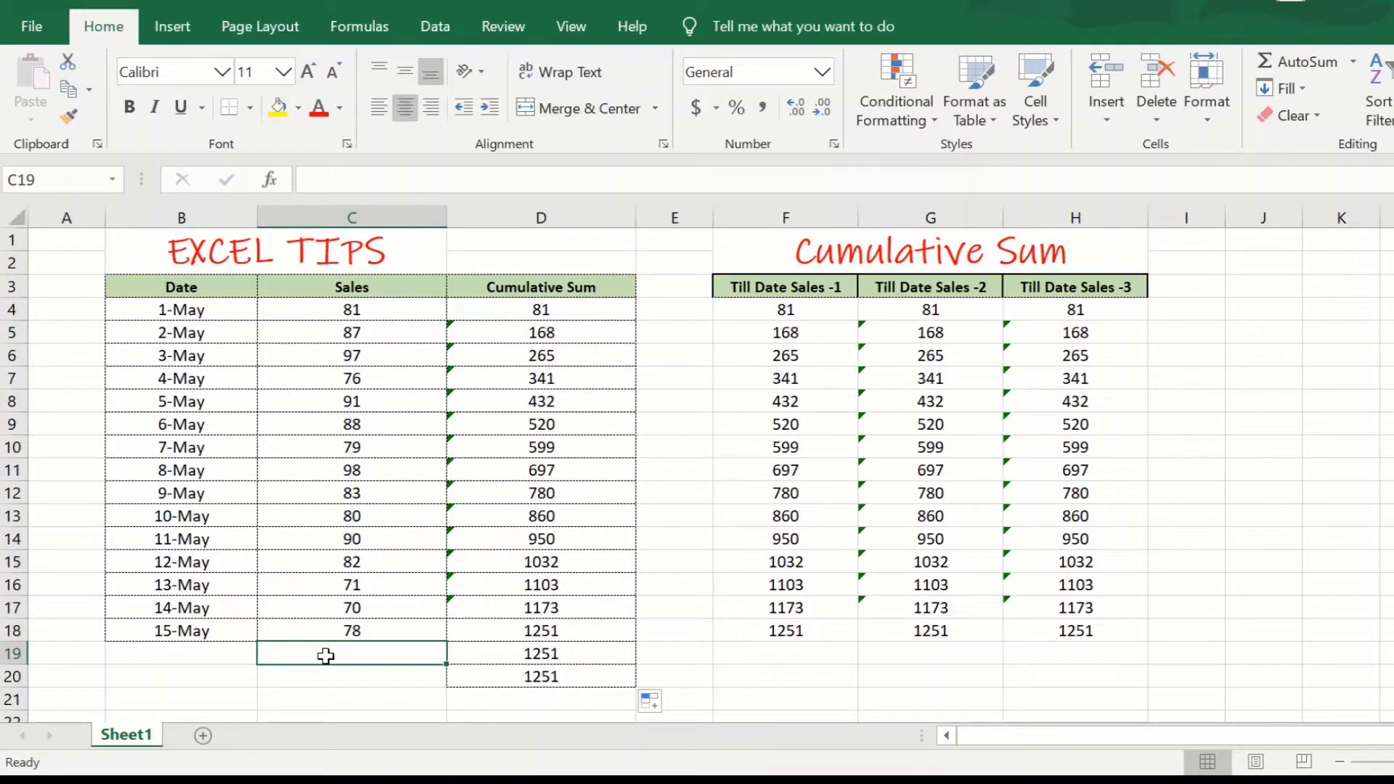
{"action": "key", "text": "Down"}
{"action": "key", "text": "Up"}
{"action": "key", "text": "Down"}
{"action": "key", "text": "Up"}
{"action": "key", "text": "Right"}
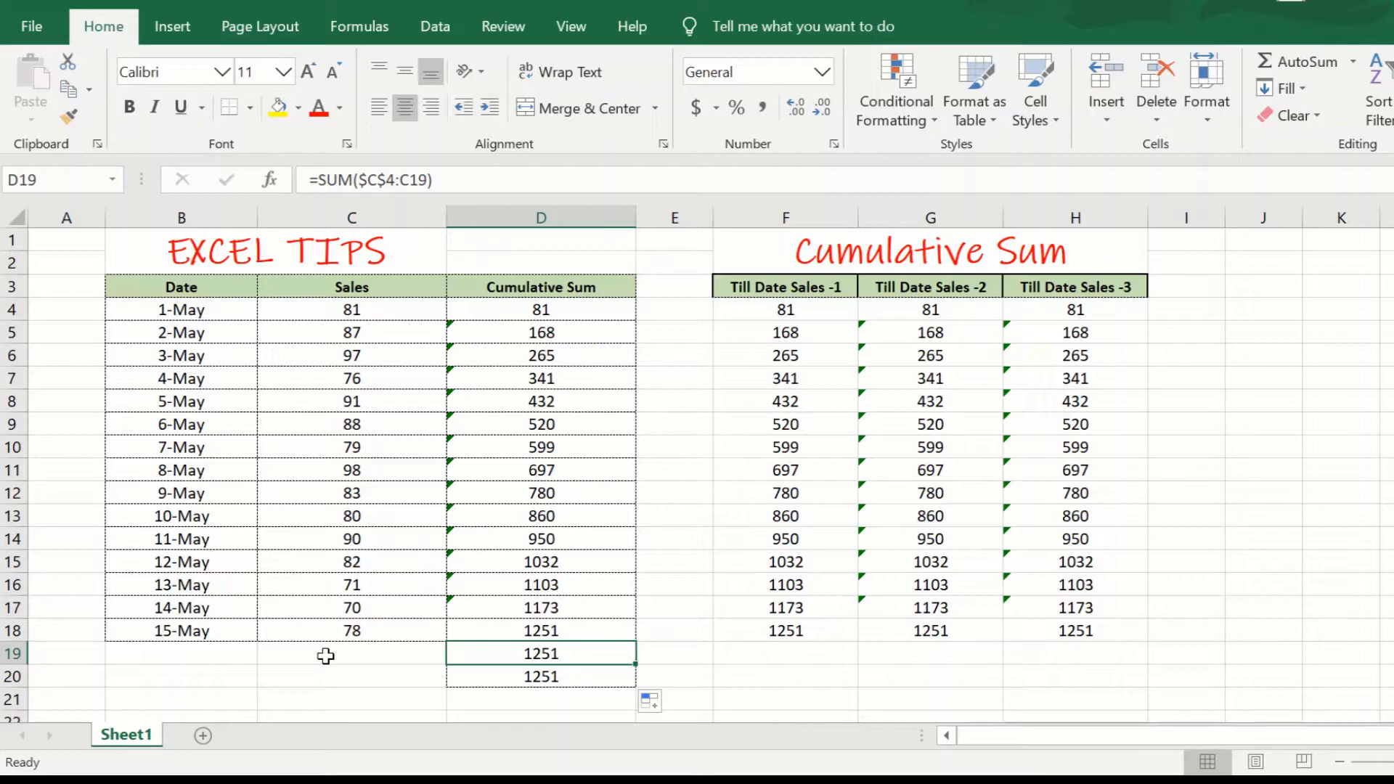
{"action": "key", "text": "Down"}
{"action": "key", "text": "Up"}
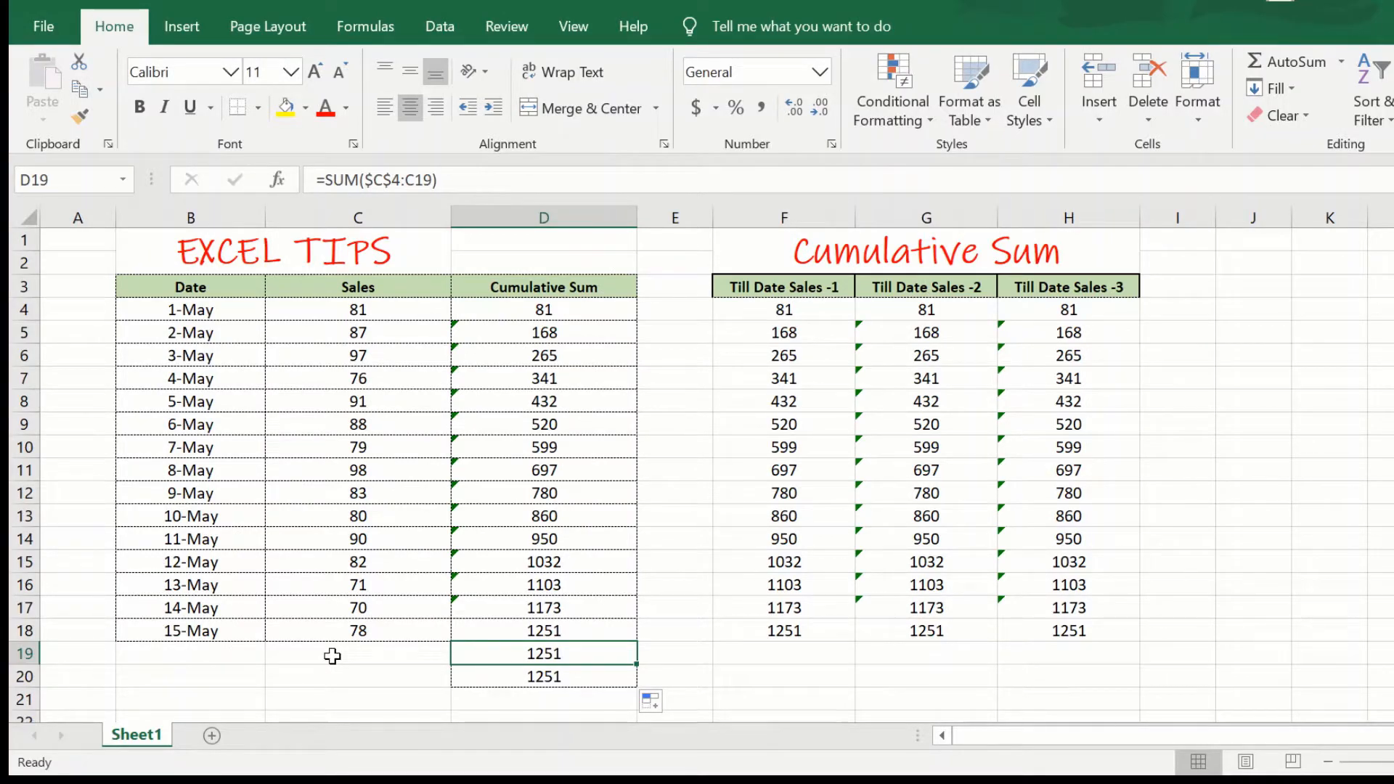
Step: Recheck the blank sales cells C19/C20 and the IF-based running total in H4
{"action": "left_click", "coordinate": [332, 655]}
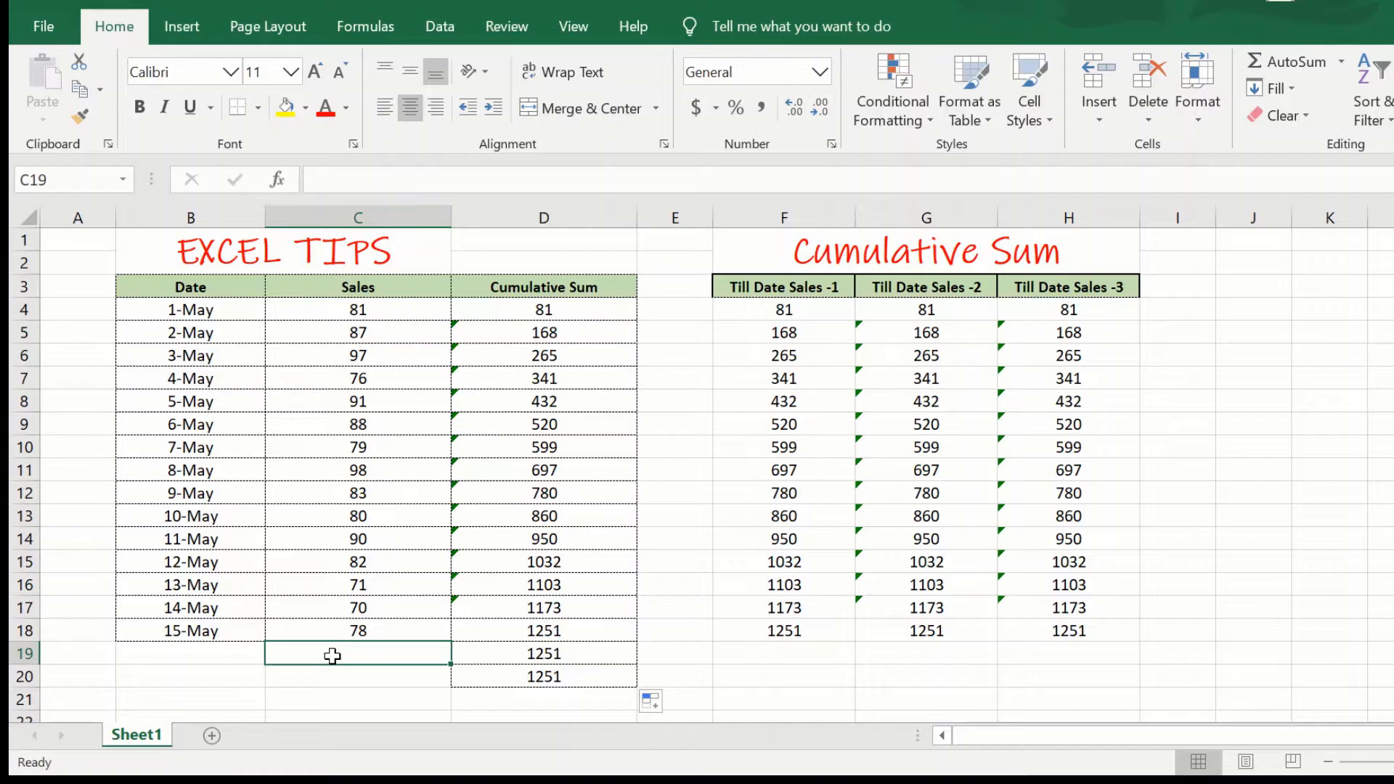
{"action": "key", "text": "Down"}
{"action": "key", "text": "Up"}
{"action": "key", "text": "Down"}
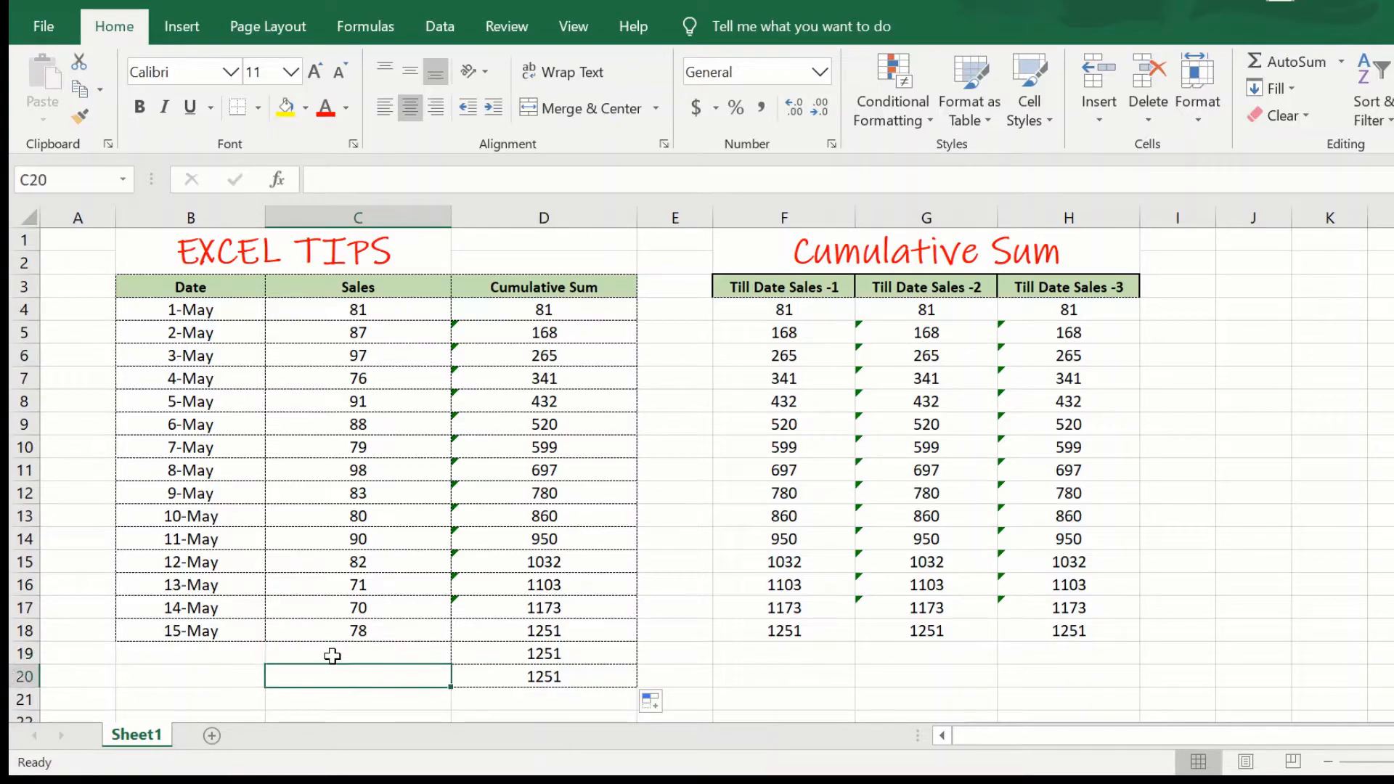
{"action": "key", "text": "Up"}
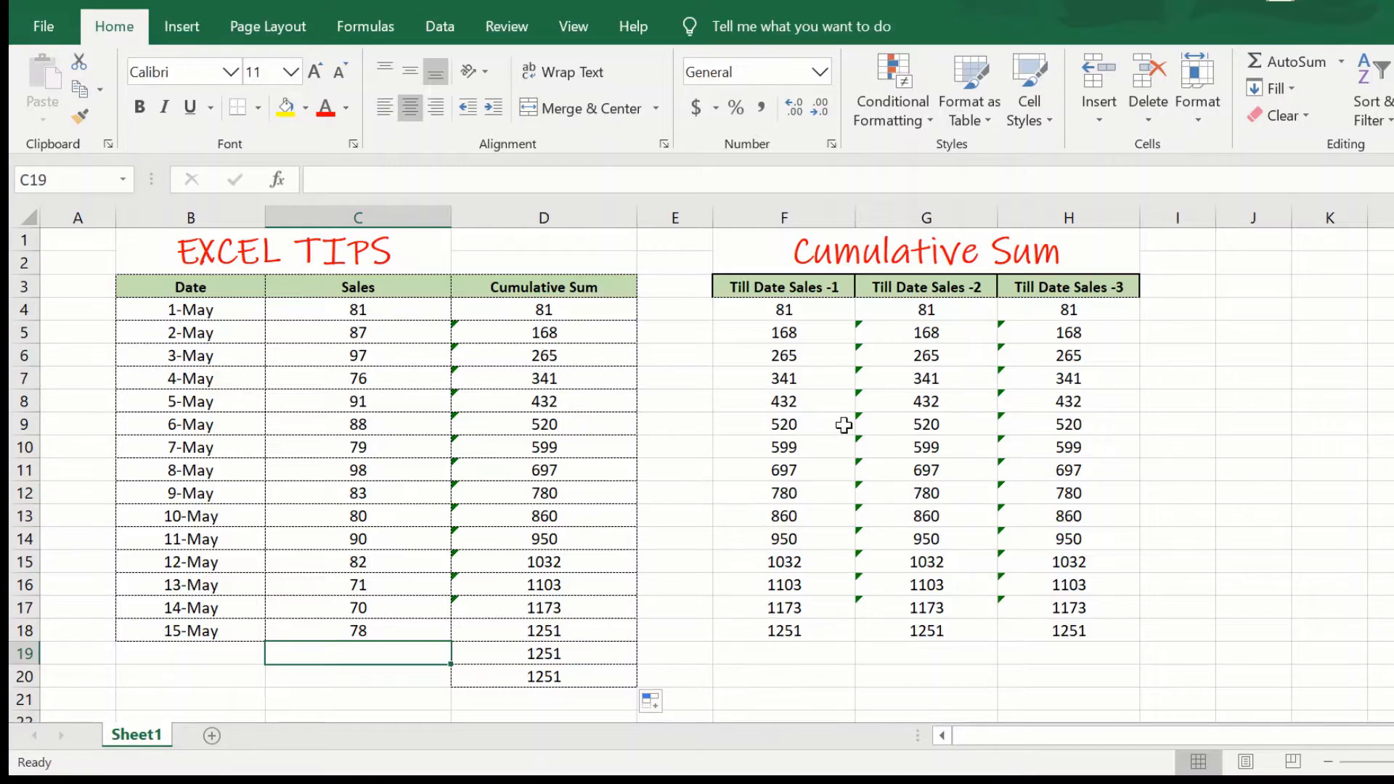
{"action": "left_click", "coordinate": [1098, 310]}
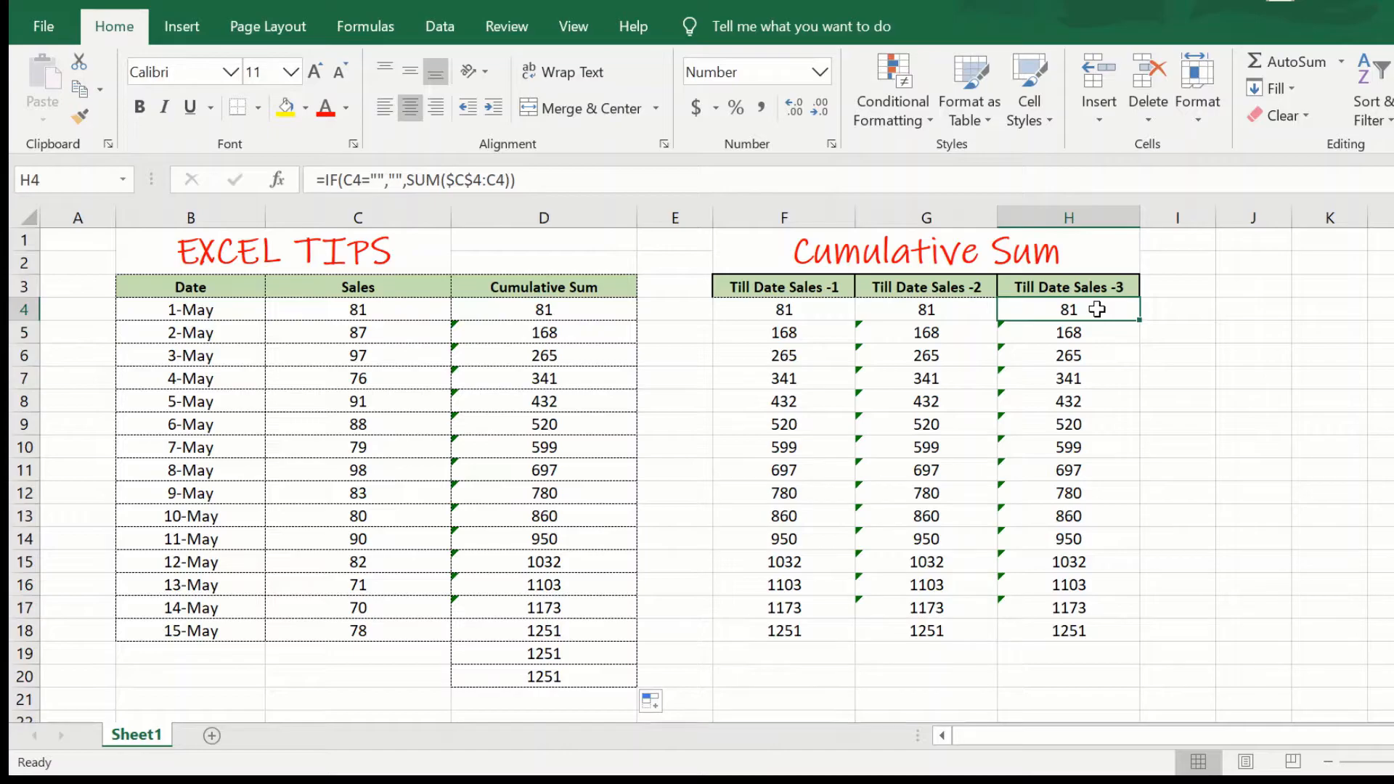
Step: Select the Cumulative Sum column from D4 downward ready for clearing
{"action": "left_click", "coordinate": [557, 313]}
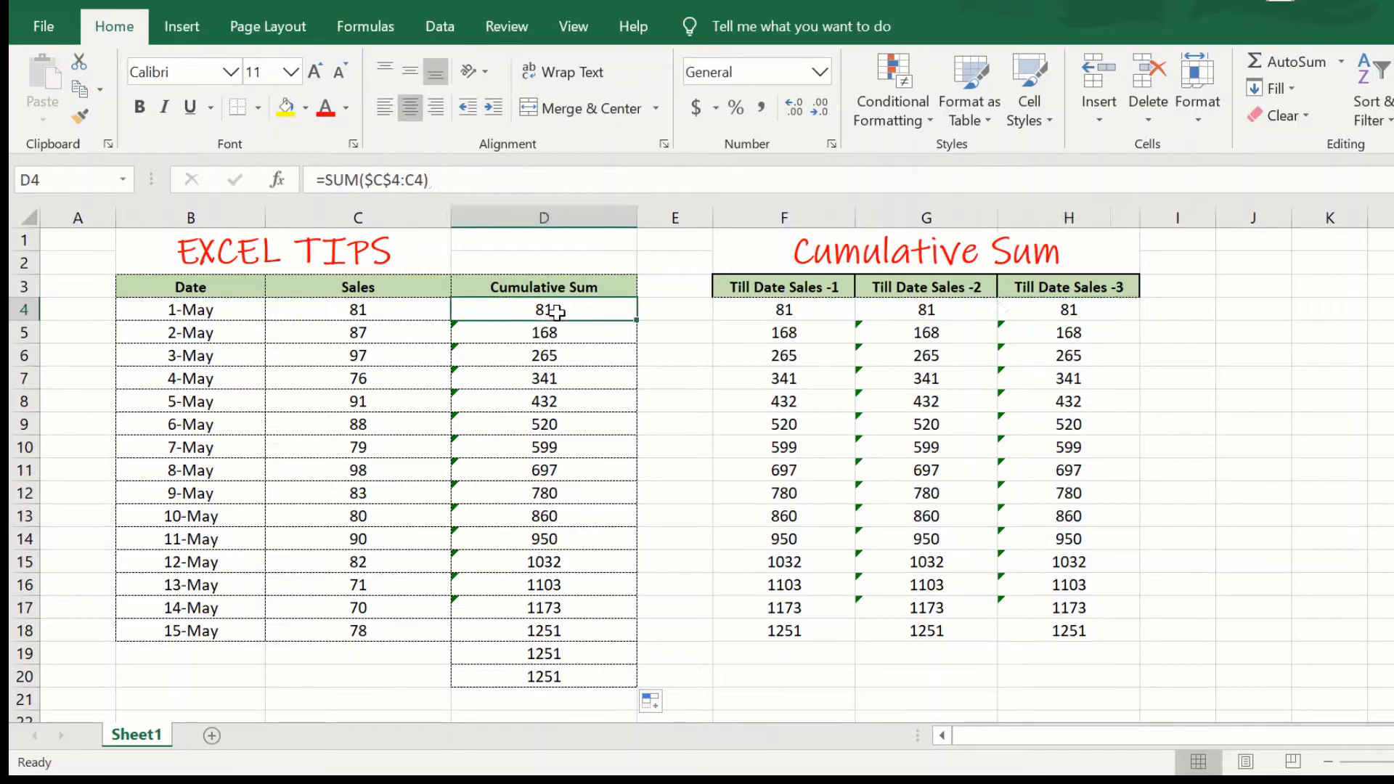
{"action": "key", "text": "shift+Down"}
{"action": "key", "text": "shift+Down"}
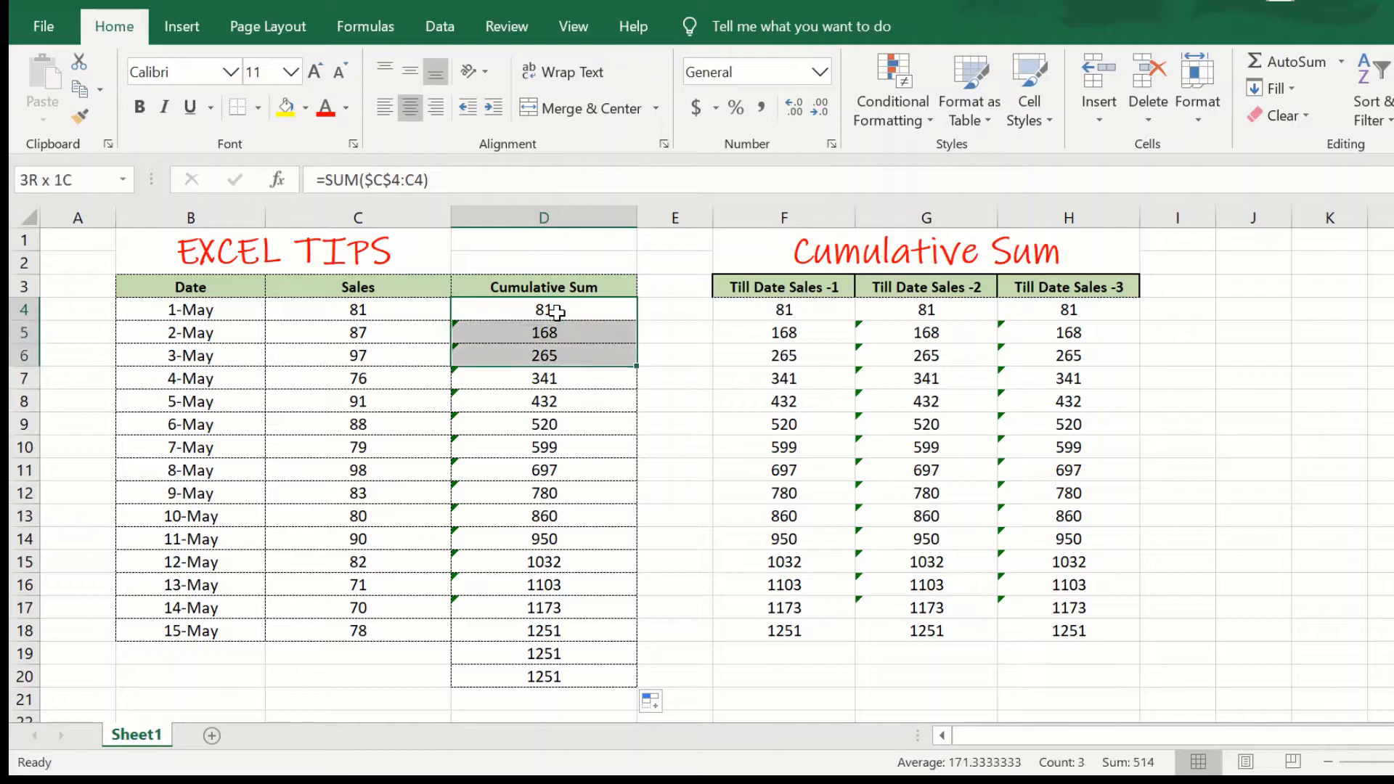
{"action": "key", "text": "shift+Down"}
{"action": "key", "text": "shift+Down"}
{"action": "key", "text": "shift+Down"}
{"action": "key", "text": "shift+Down"}
{"action": "key", "text": "shift+Down"}
Step: Clear the selected Cumulative Sum formulas and return to D4 after checking H5
{"action": "key", "text": "Delete"}
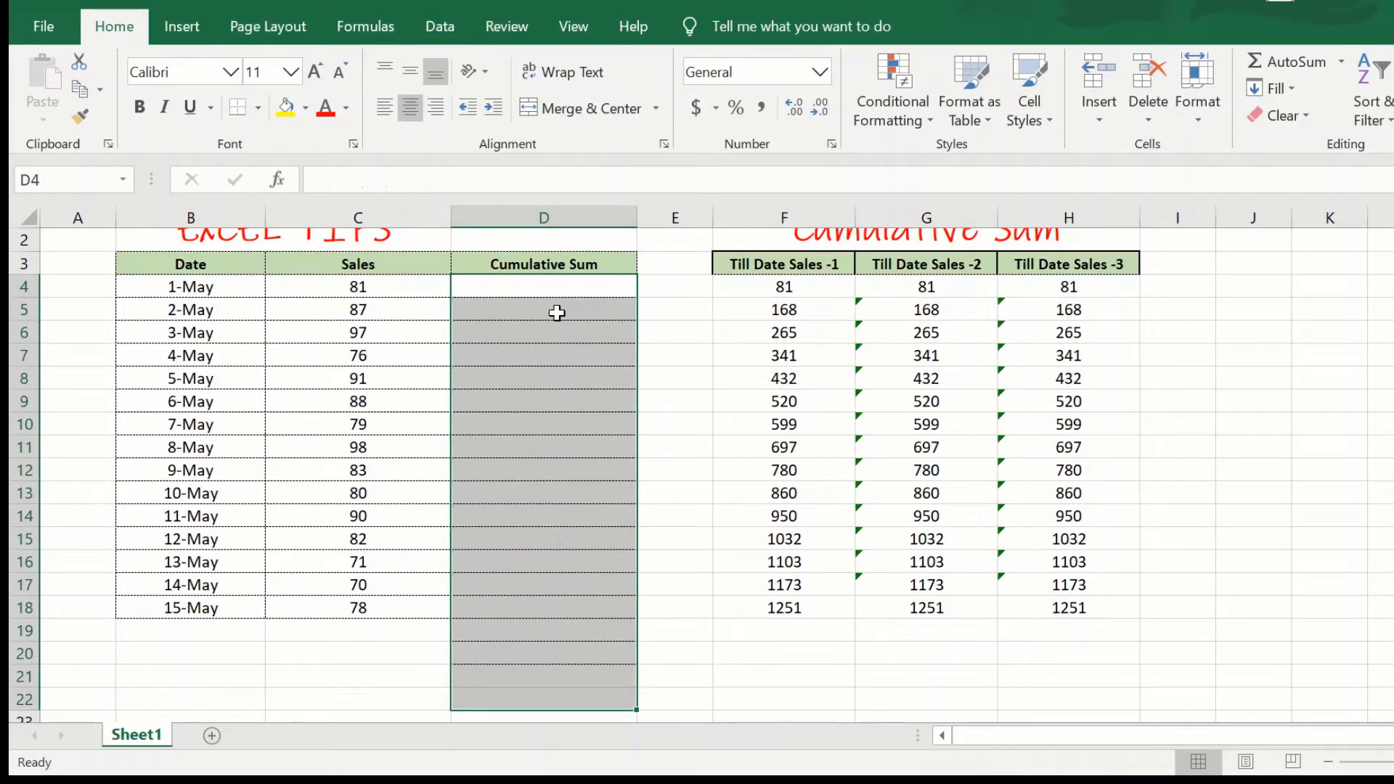
{"action": "left_click", "coordinate": [519, 287]}
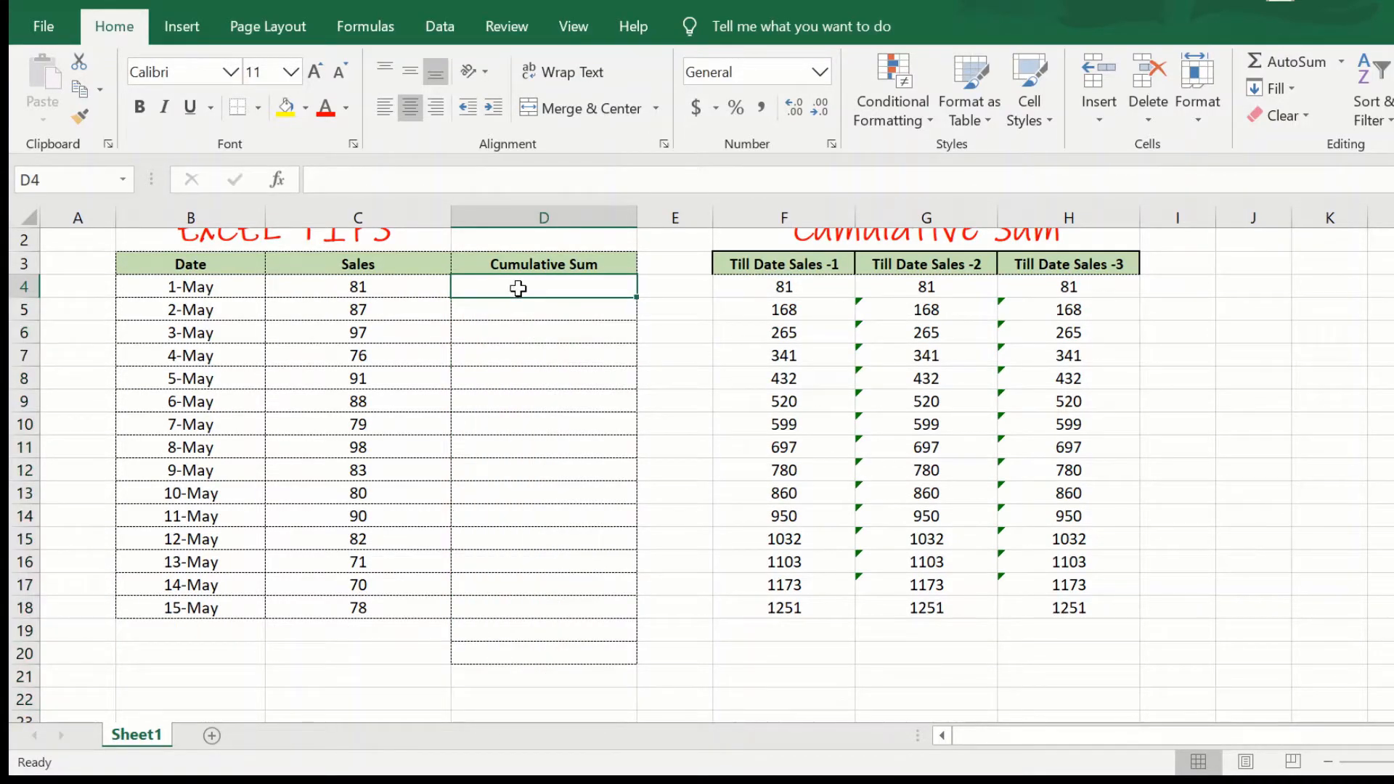
{"action": "left_click", "coordinate": [1040, 310]}
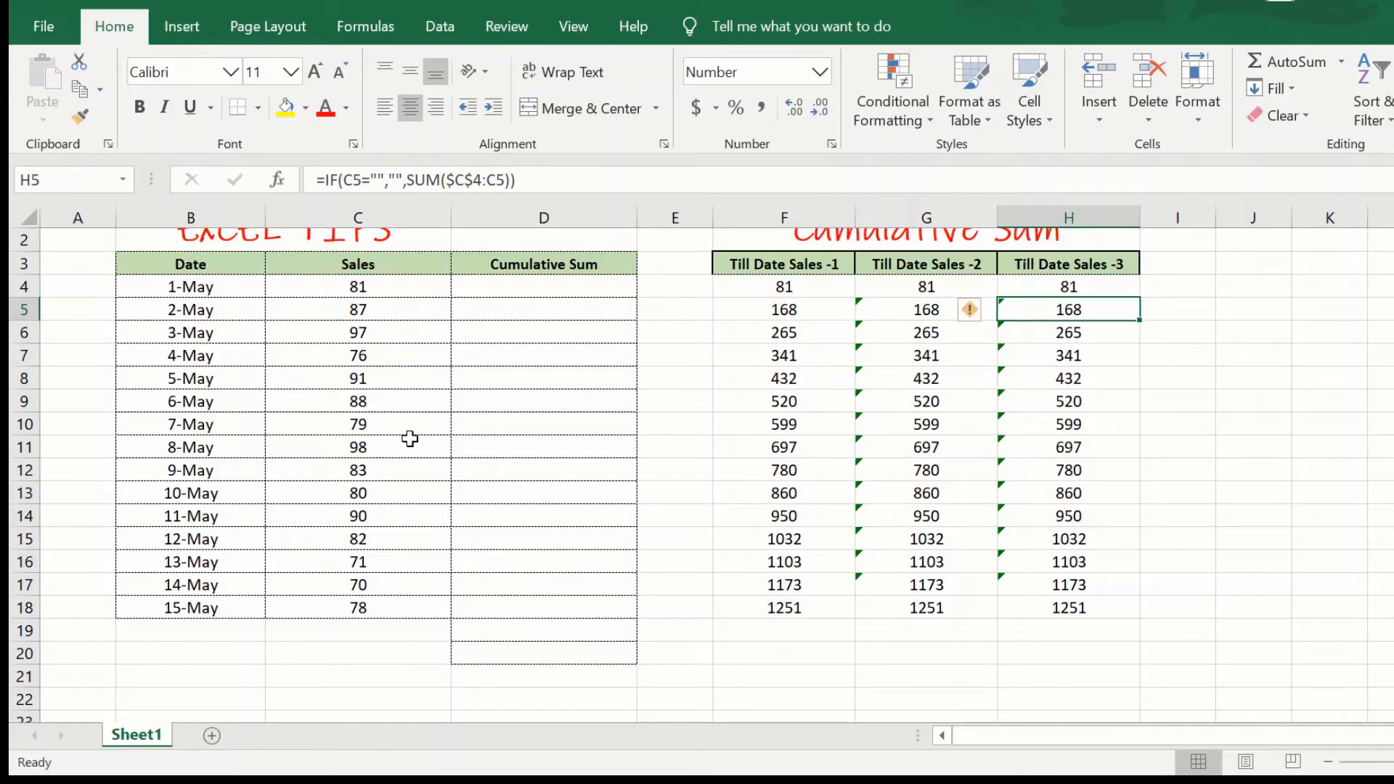
{"action": "left_click", "coordinate": [530, 289]}
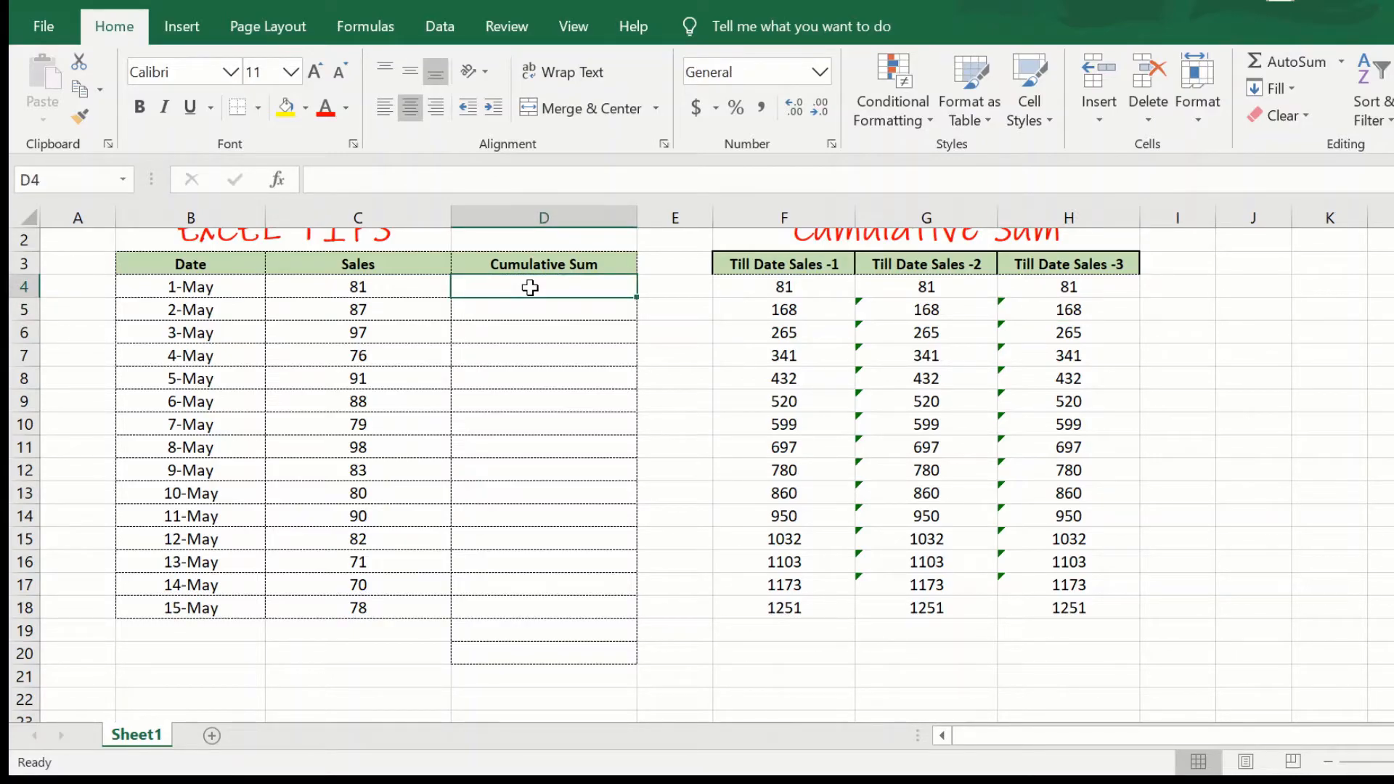
{"action": "key", "text": "Up"}
{"action": "key", "text": "Up"}
{"action": "key", "text": "Up"}
{"action": "key", "text": "Down"}
{"action": "key", "text": "Down"}
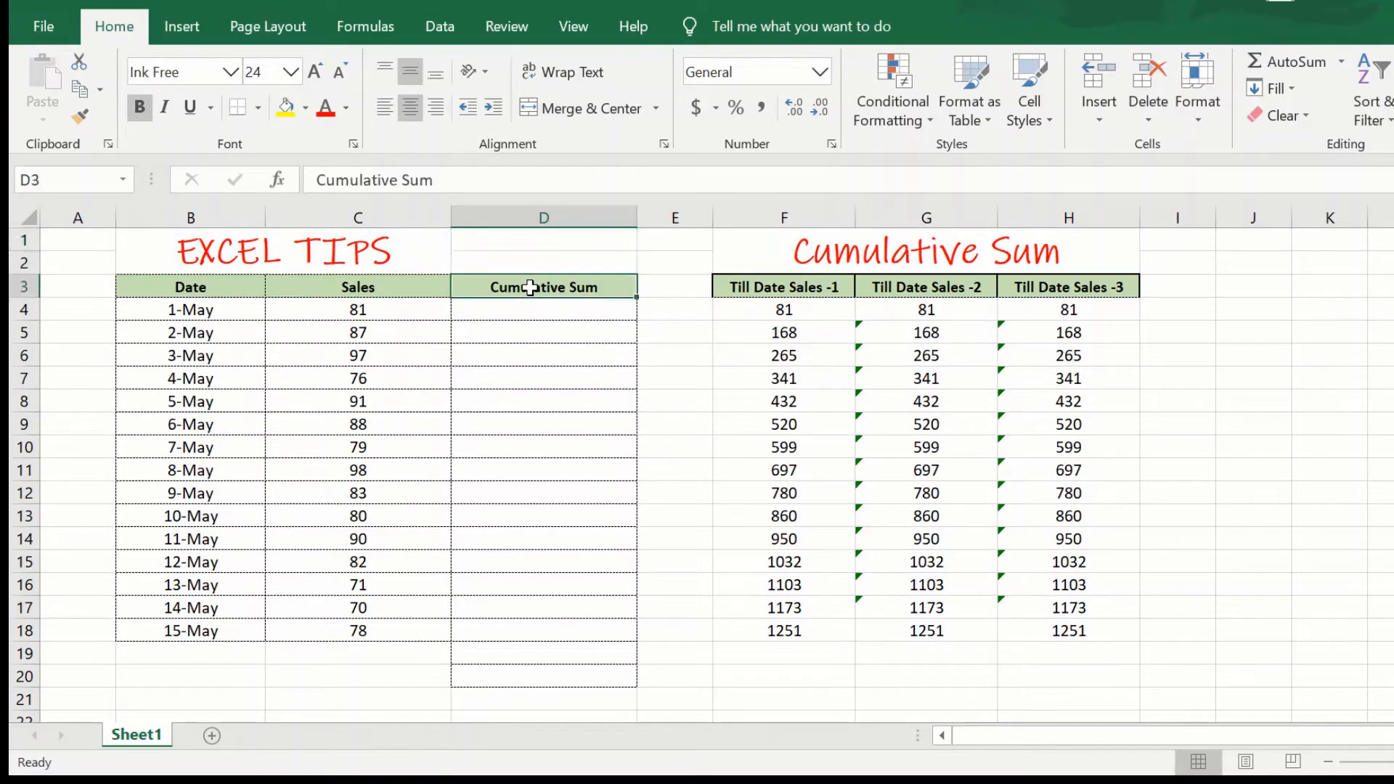
{"action": "key", "text": "Down"}
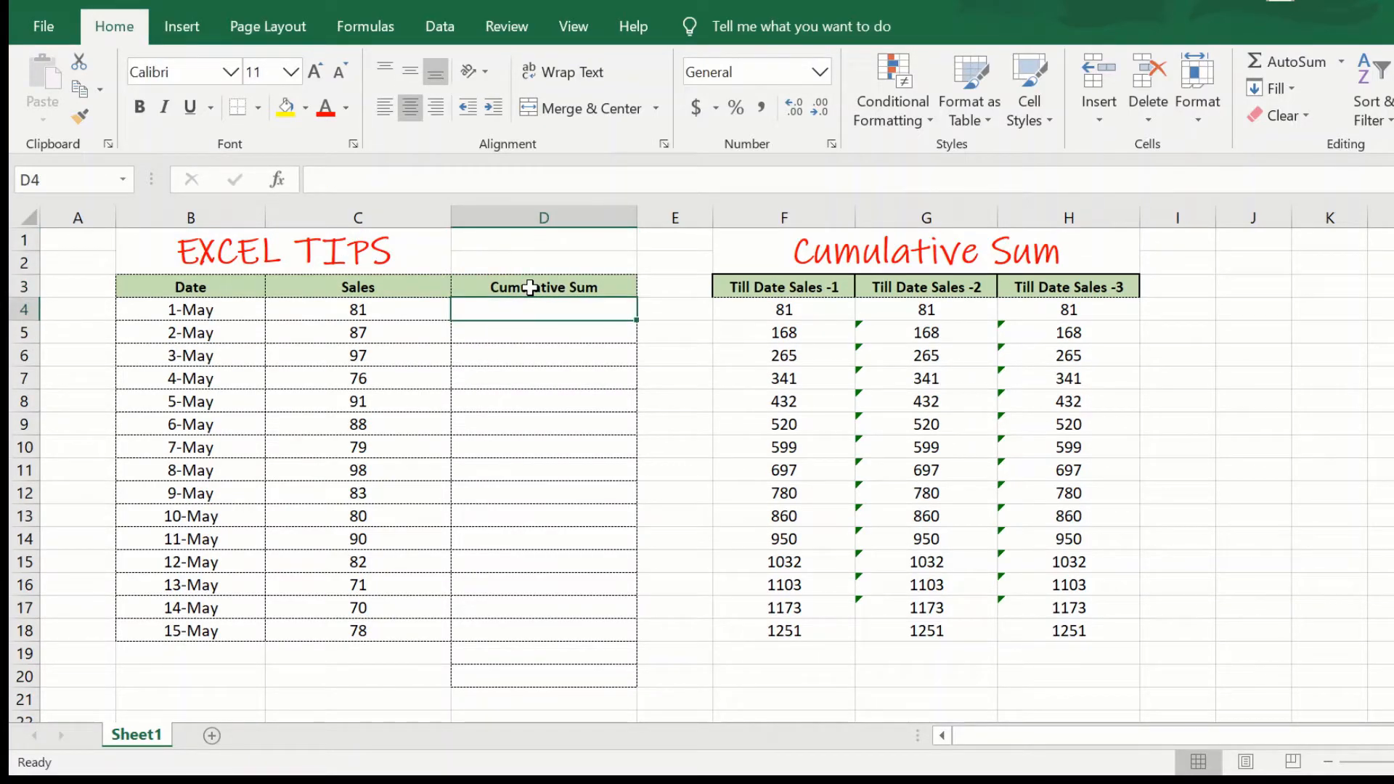
{"action": "type", "text": "="}
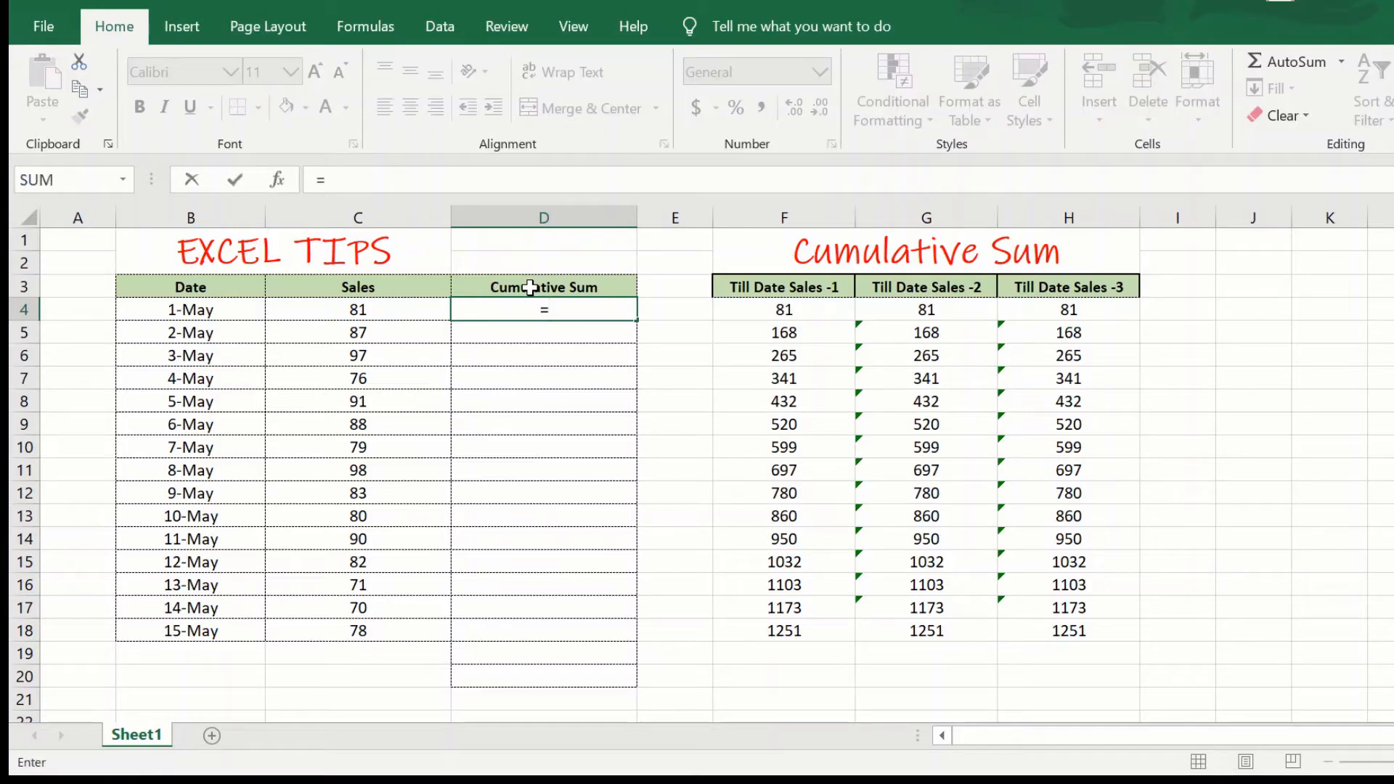
{"action": "type", "text": "sum("}
Step: Enter =SUM(C4:C4) in D4, then lock its start with F4 to =SUM($C$4:C4) returning 81
{"action": "left_click", "coordinate": [367, 312]}
{"action": "type", "text": ":C4"}
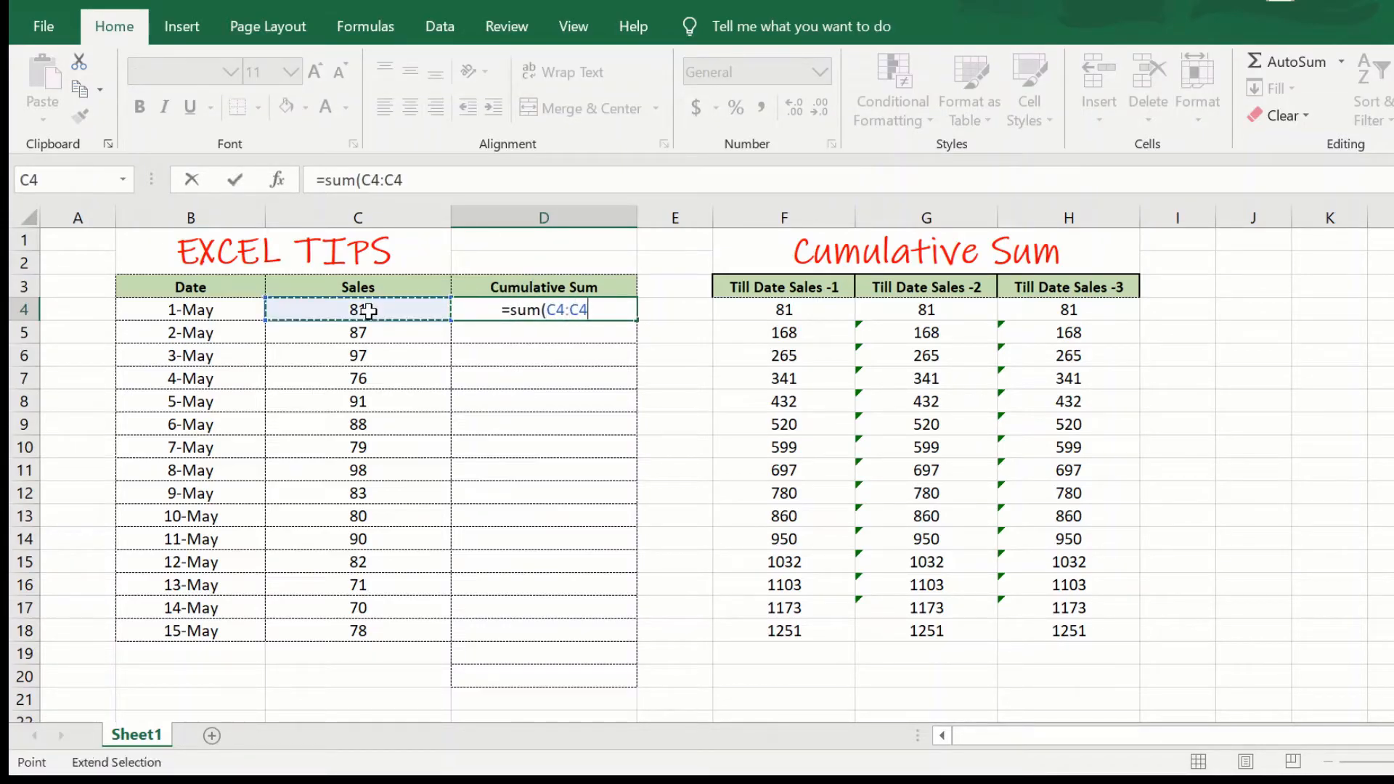
{"action": "type", "text": ")"}
{"action": "key", "text": "Return"}
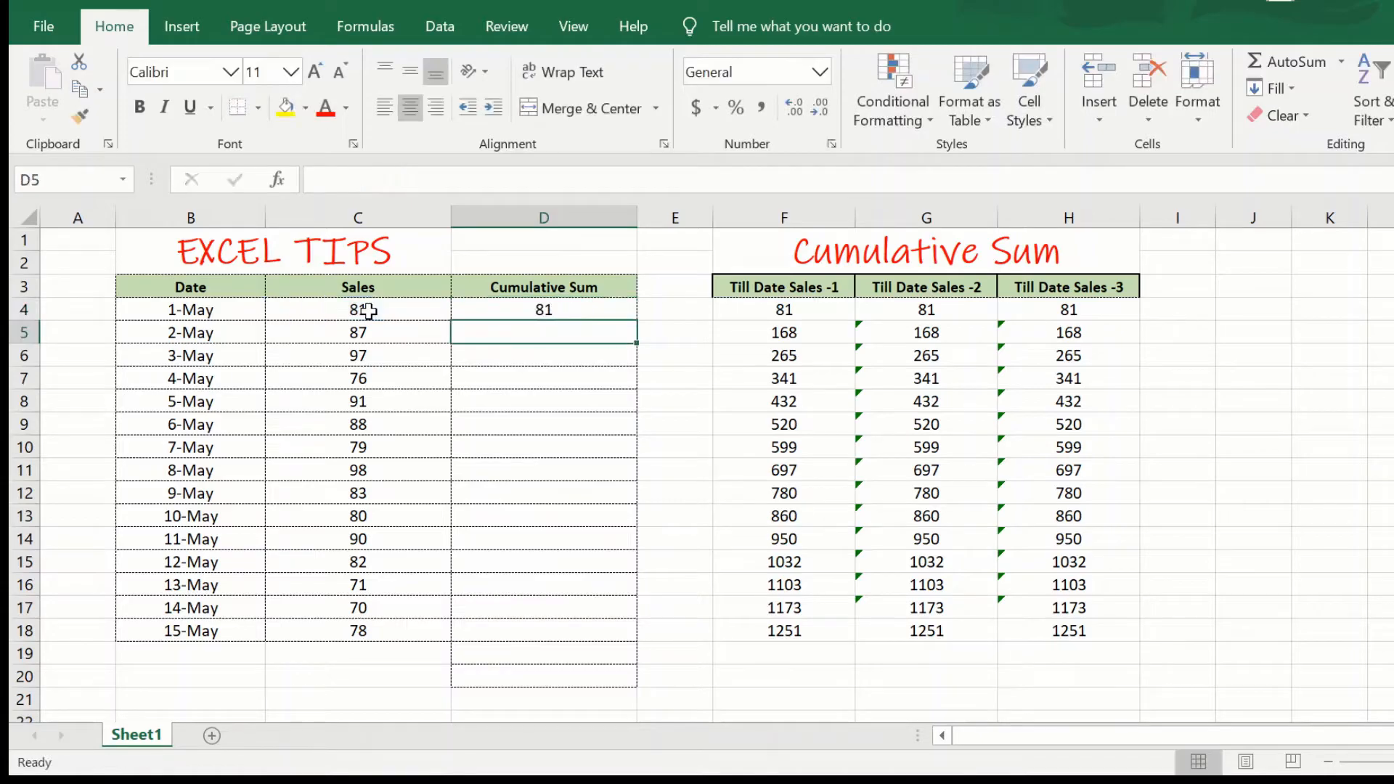
{"action": "left_click", "coordinate": [543, 311]}
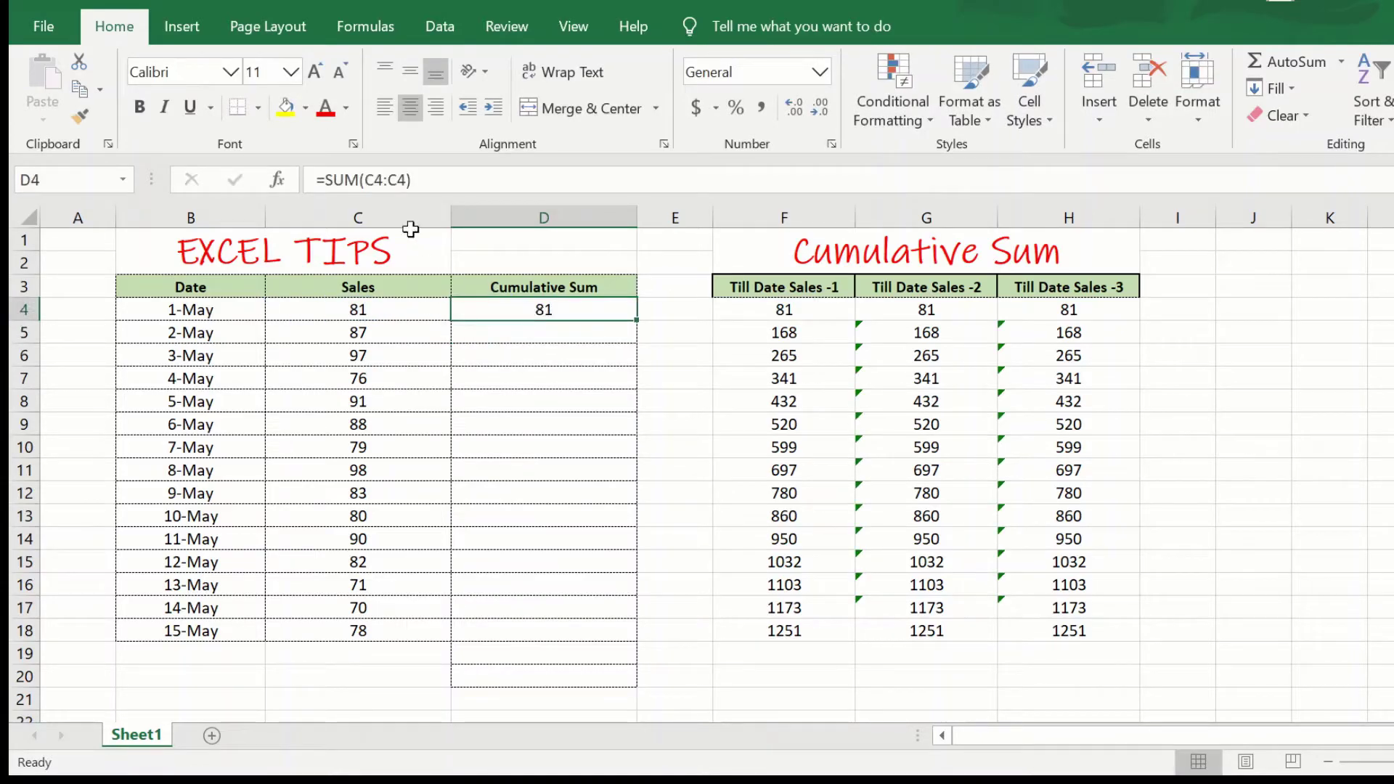
{"action": "left_click", "coordinate": [371, 180]}
{"action": "double_click", "coordinate": [370, 180]}
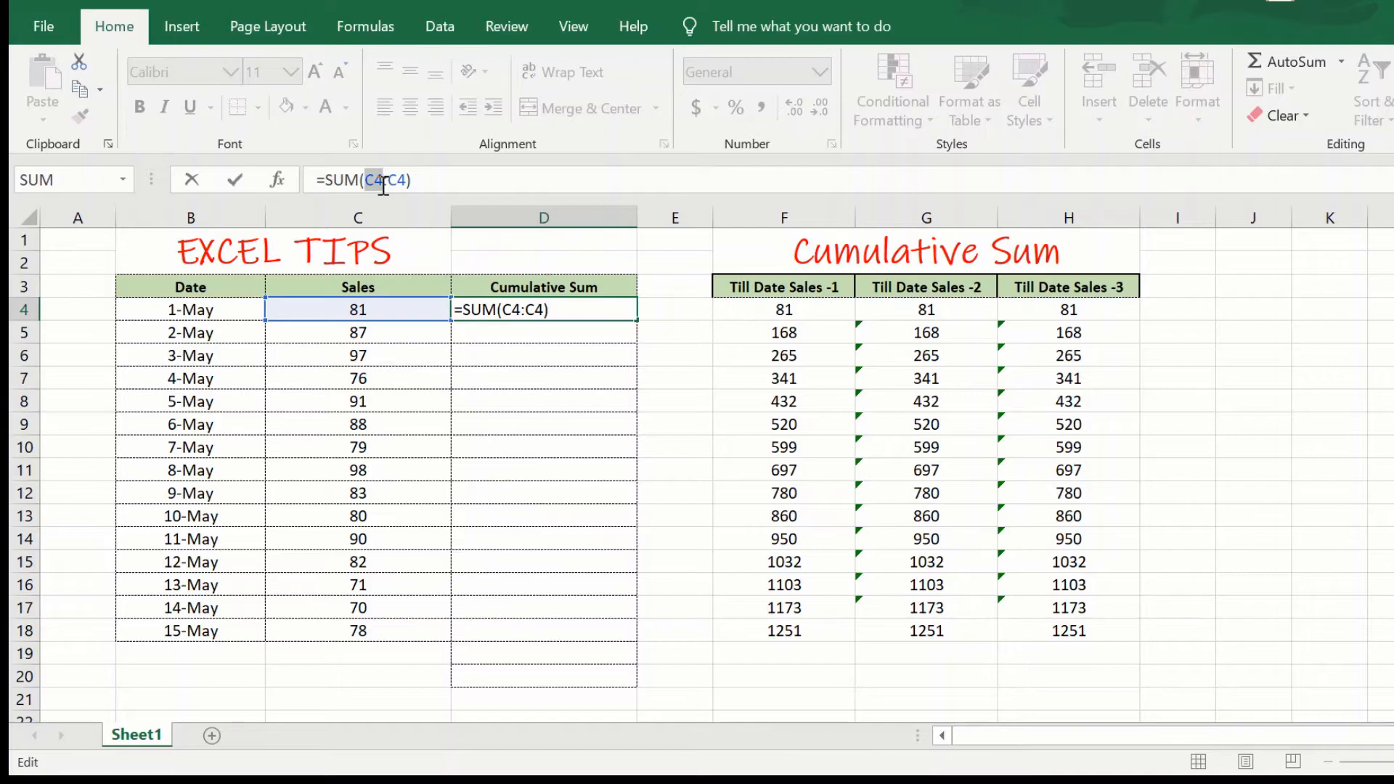
{"action": "key", "text": "F4"}
{"action": "key", "text": "Return"}
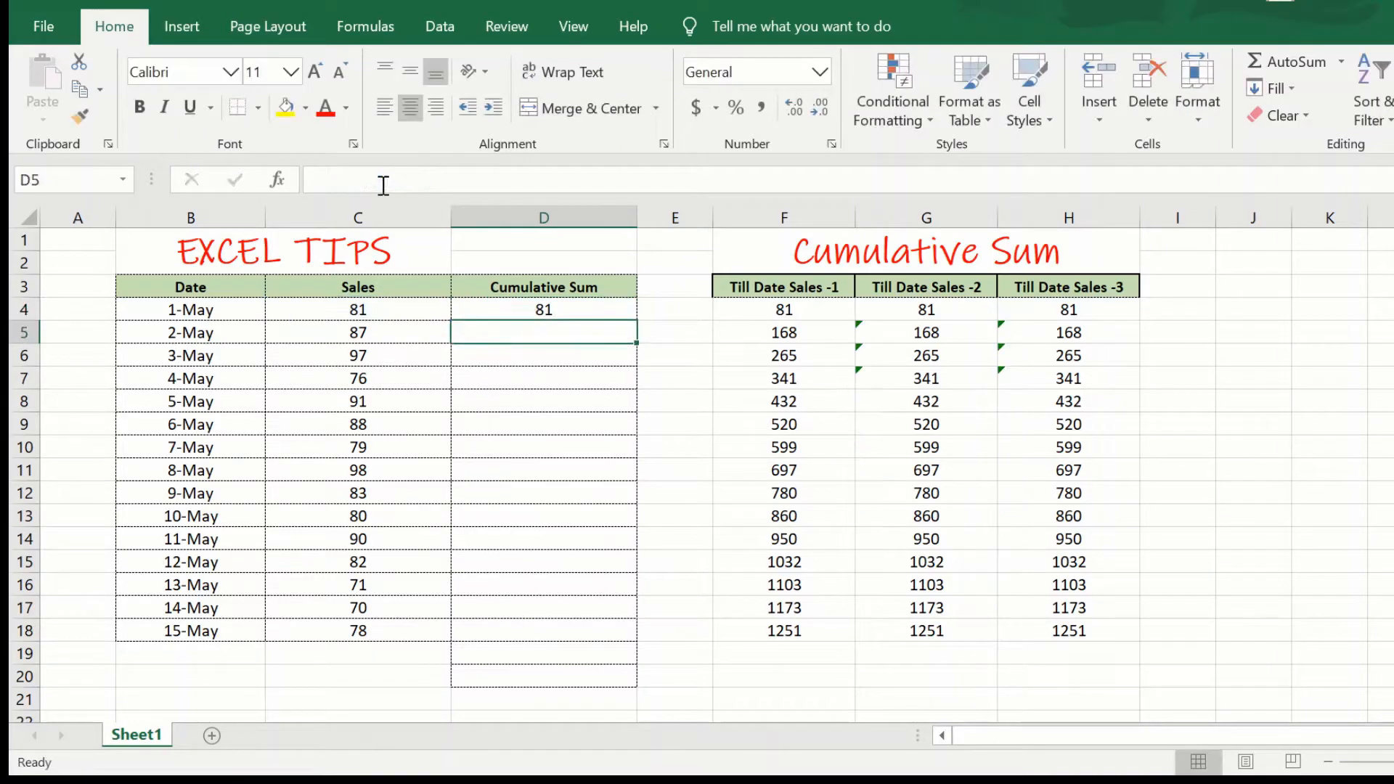
Step: Wrap D4 as =IF(C4="","",SUM($C$4:C4)) so it stays blank when sales is empty
{"action": "left_click", "coordinate": [548, 313]}
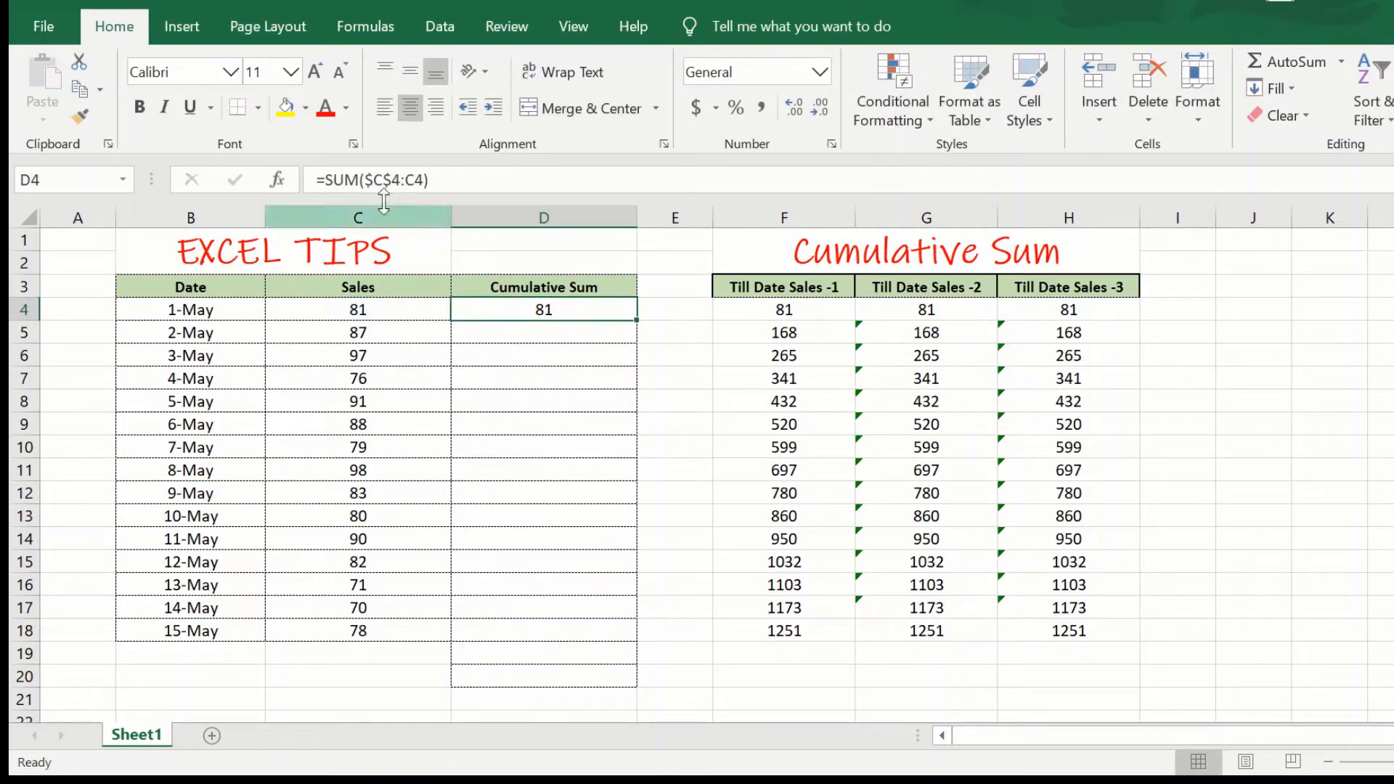
{"action": "left_click", "coordinate": [329, 180]}
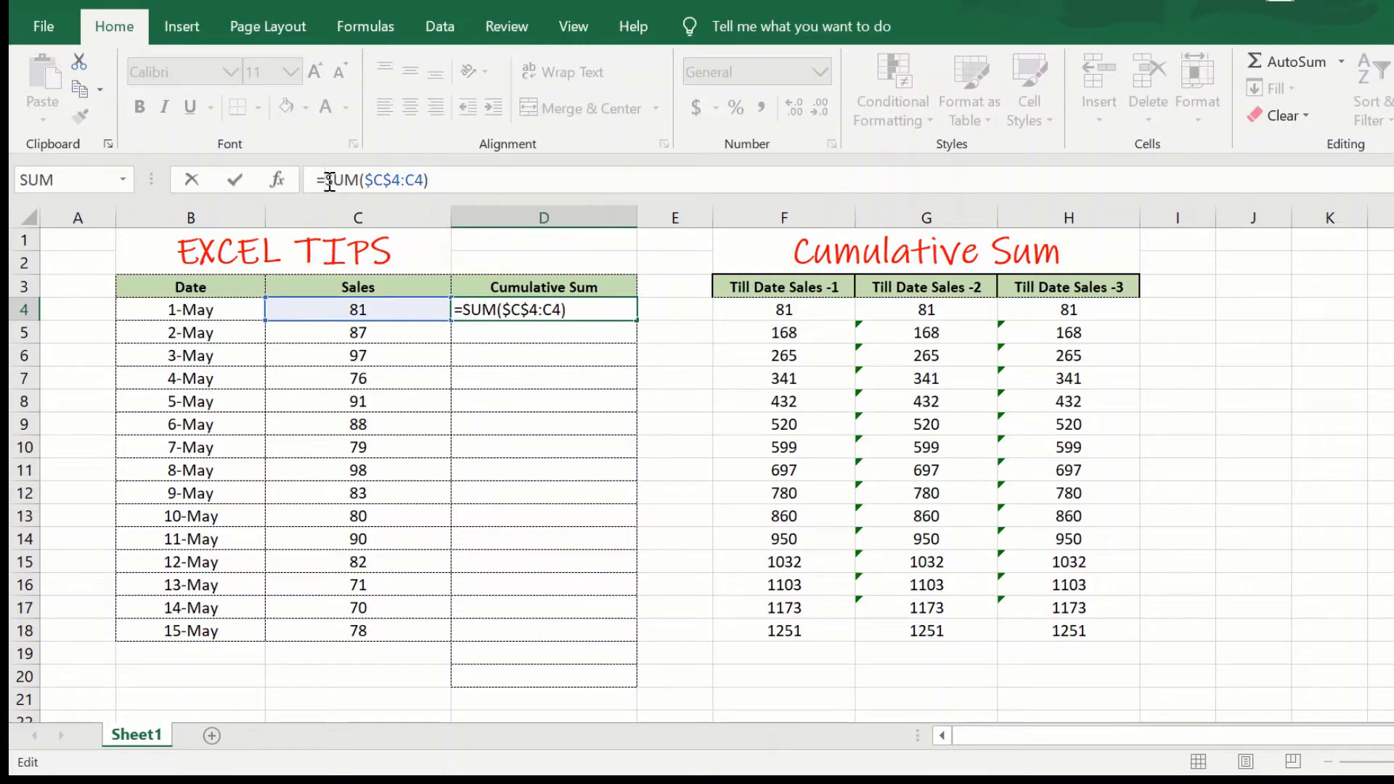
{"action": "type", "text": "if"}
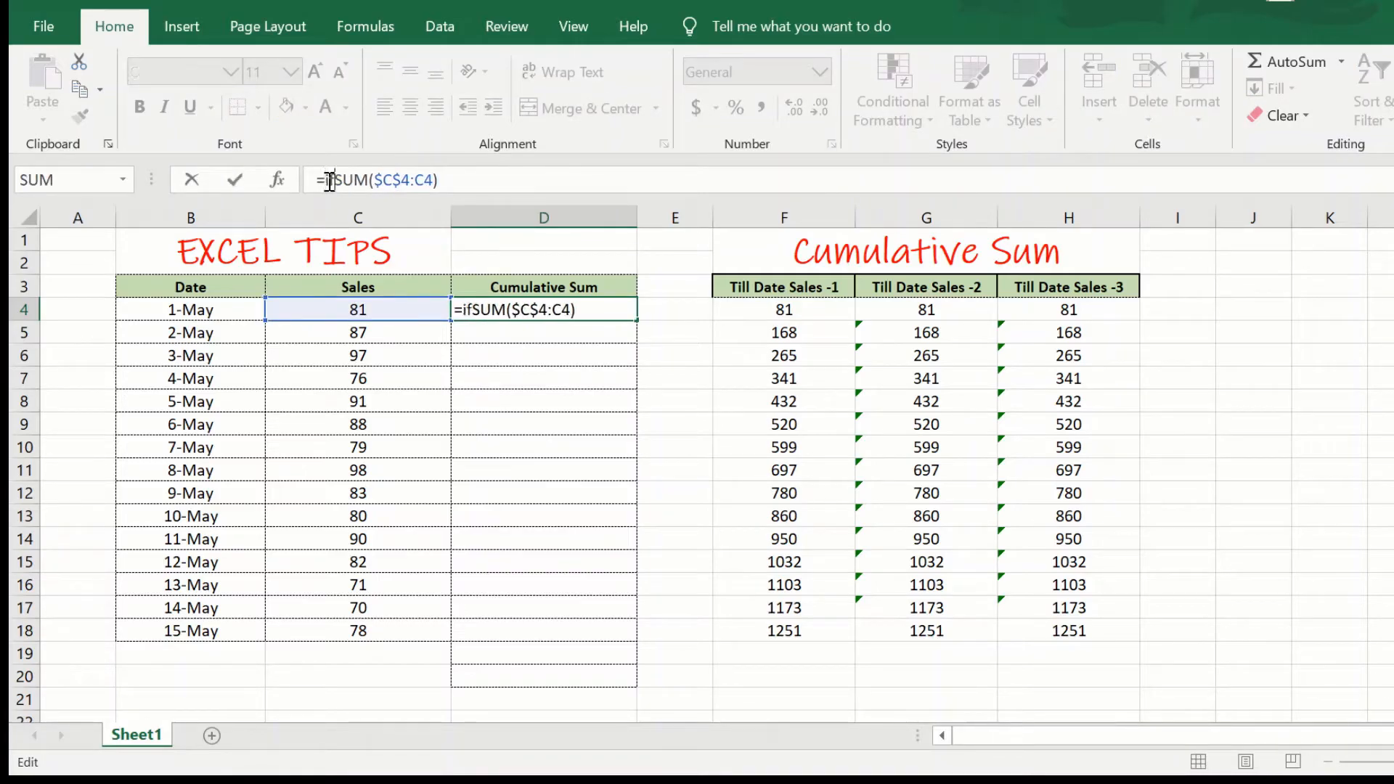
{"action": "type", "text": "("}
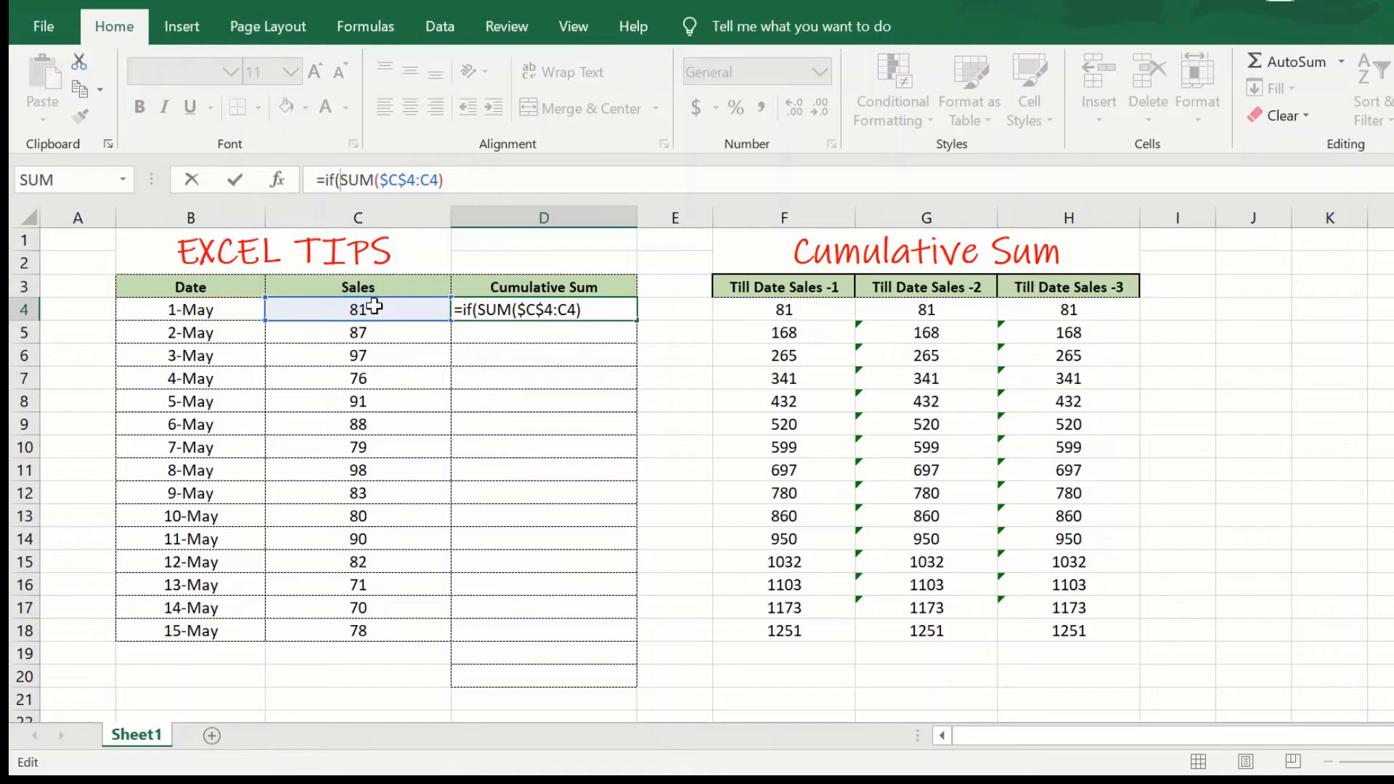
{"action": "left_click", "coordinate": [371, 309]}
{"action": "type", "text": "C4"}
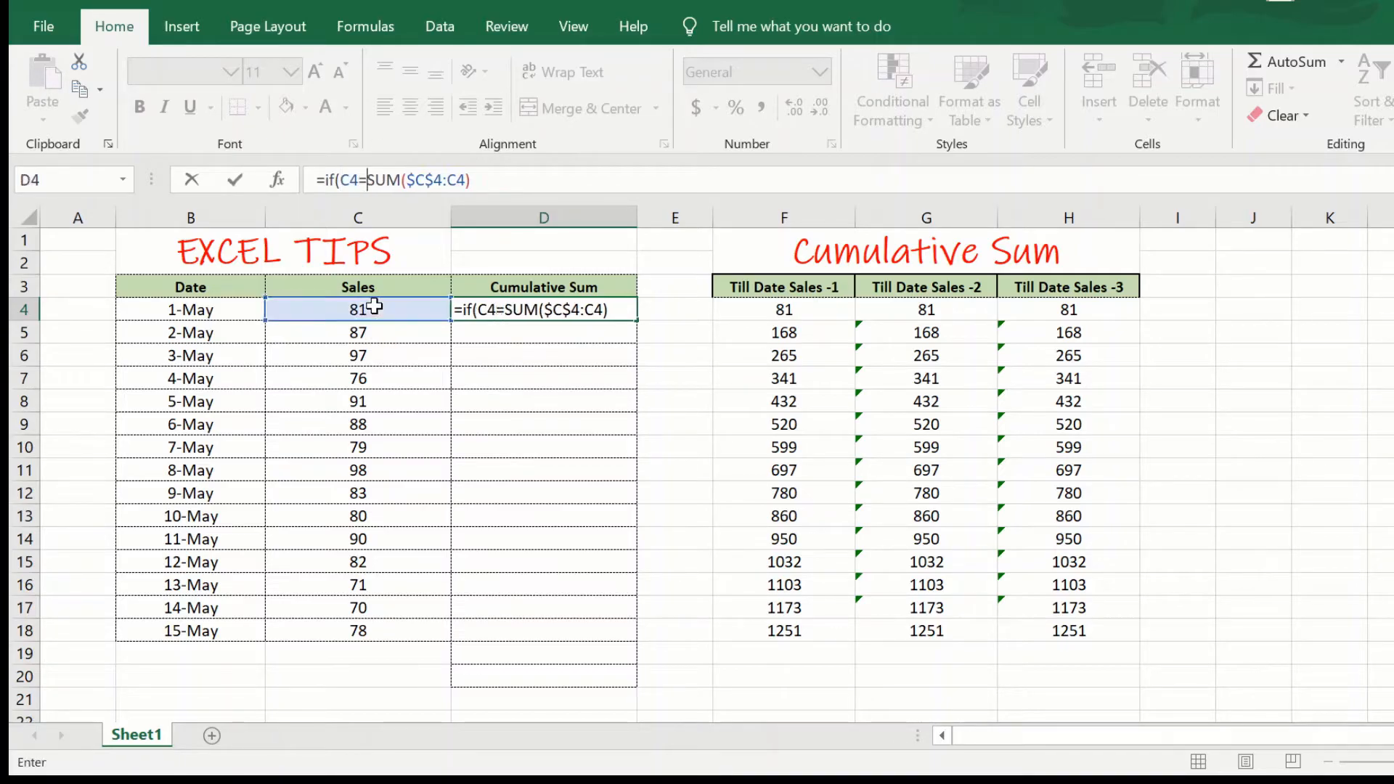
{"action": "type", "text": "=\"\""}
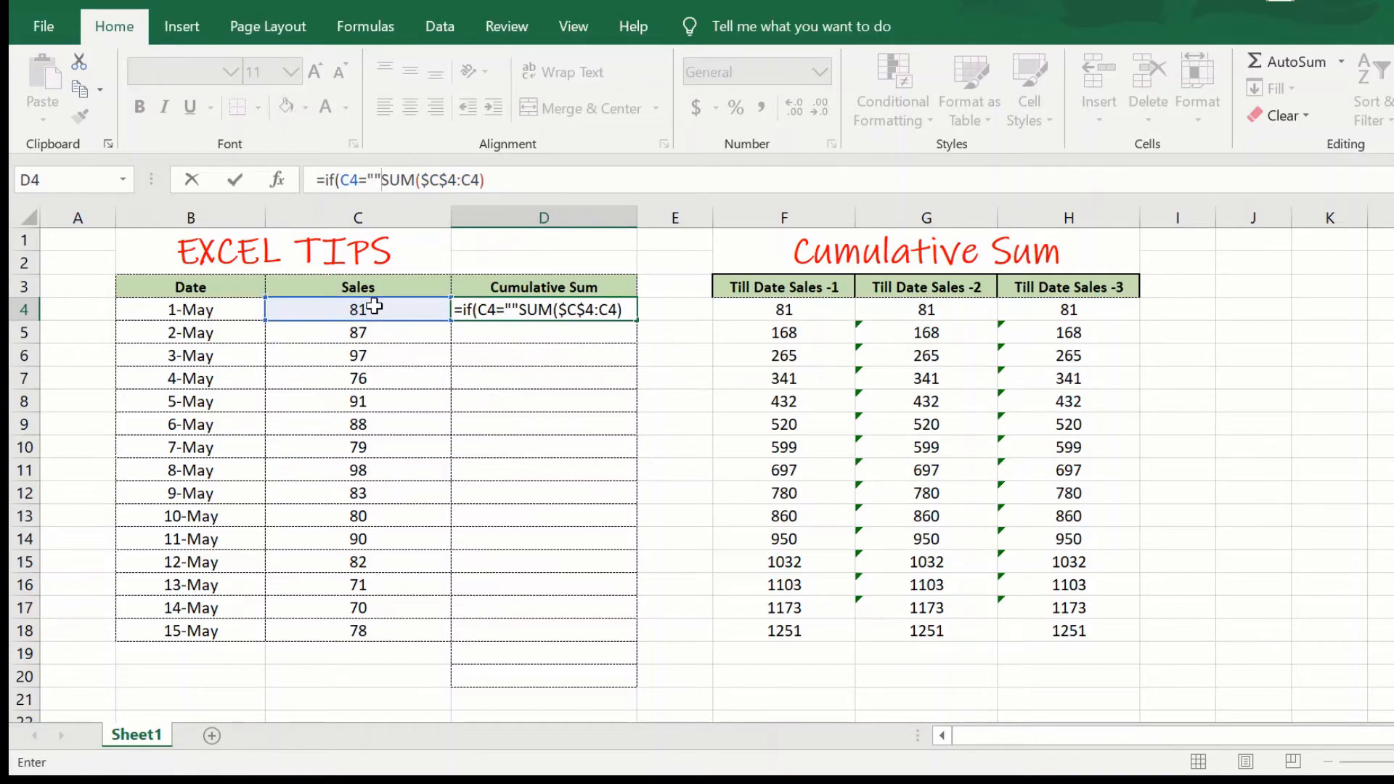
{"action": "type", "text": ",\""}
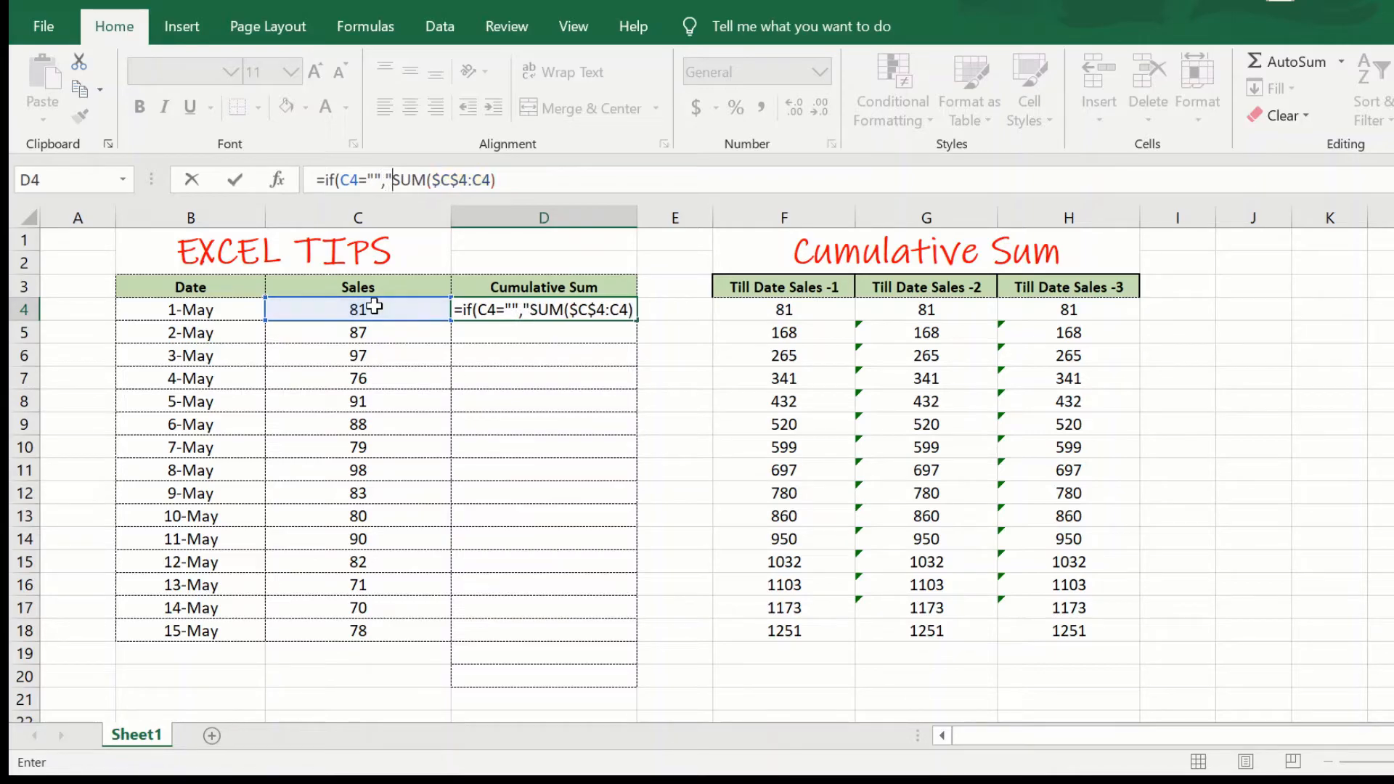
{"action": "type", "text": "\","}
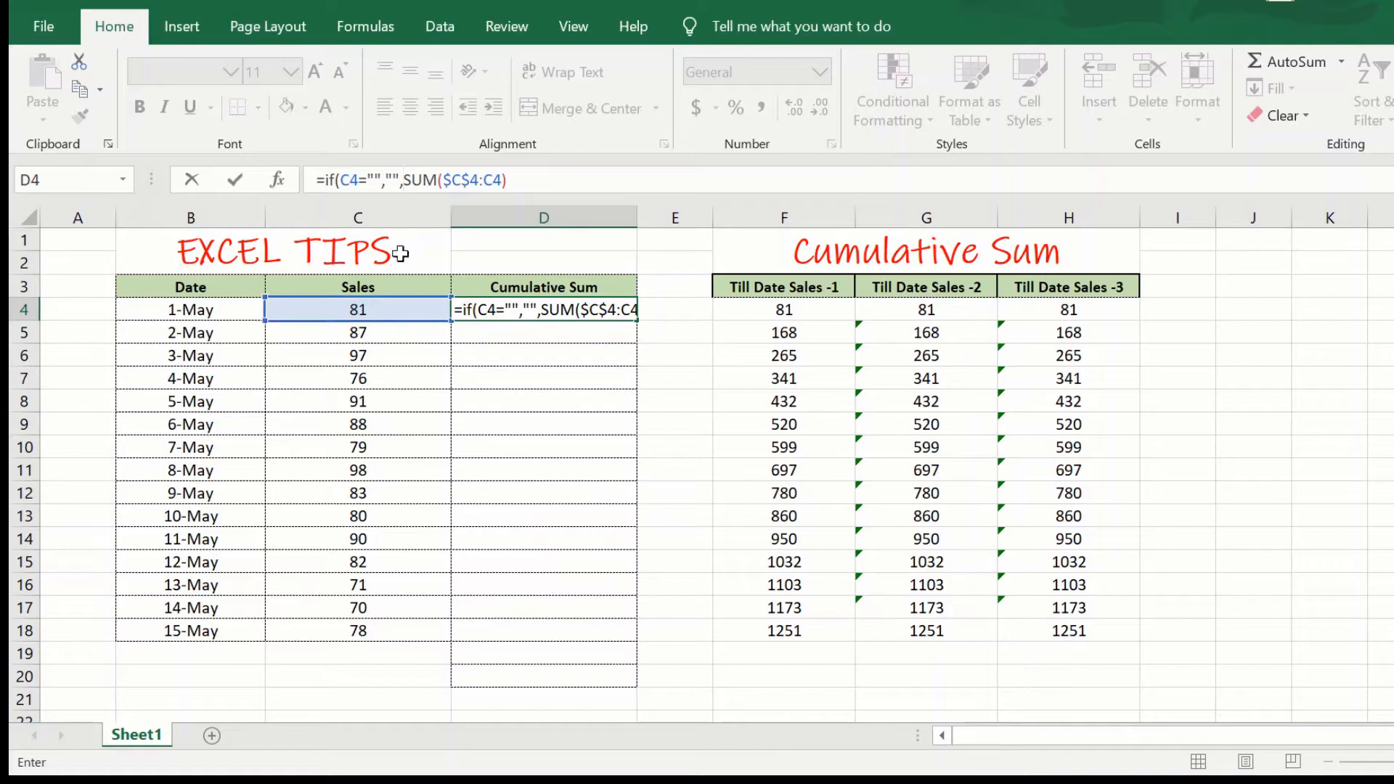
{"action": "left_click_drag", "start_coordinate": [404, 179], "coordinate": [504, 179]}
{"action": "left_click", "coordinate": [519, 180]}
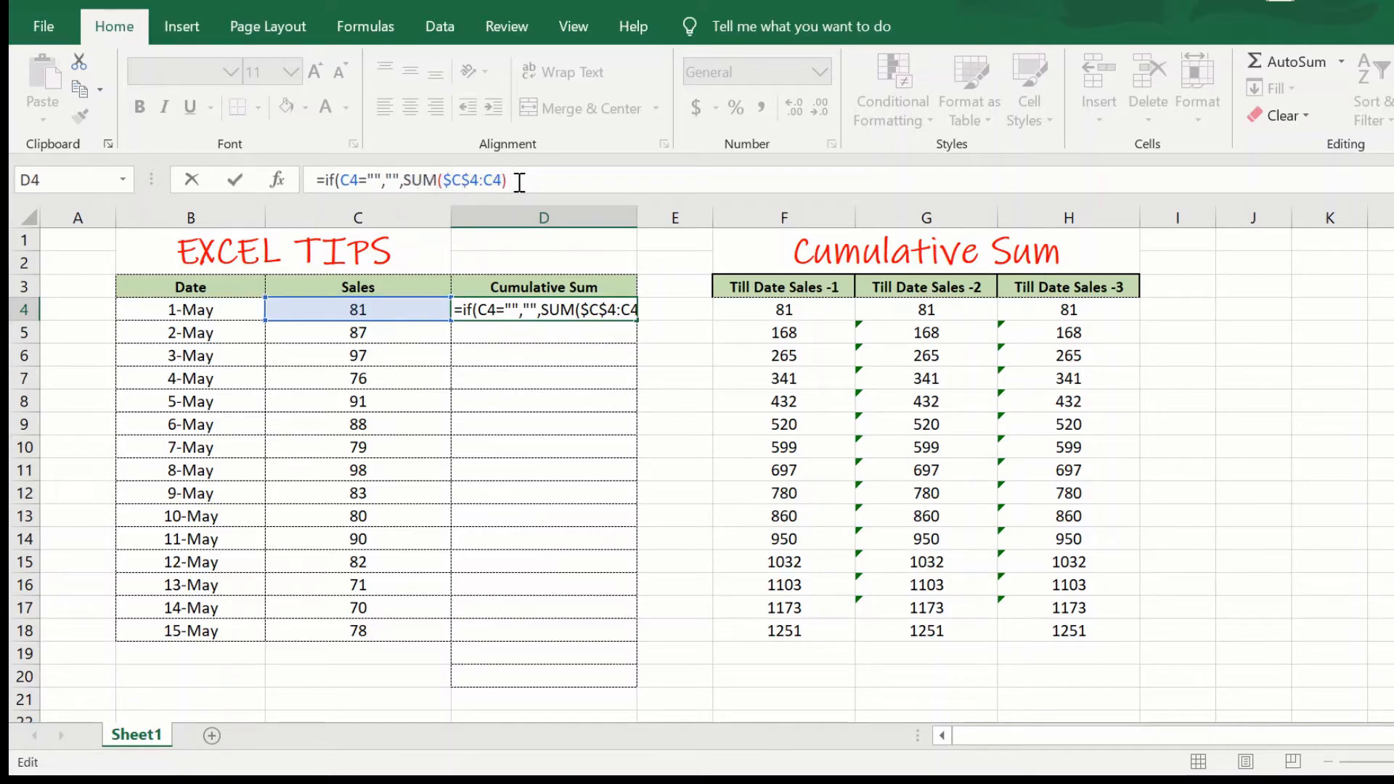
{"action": "type", "text": ")"}
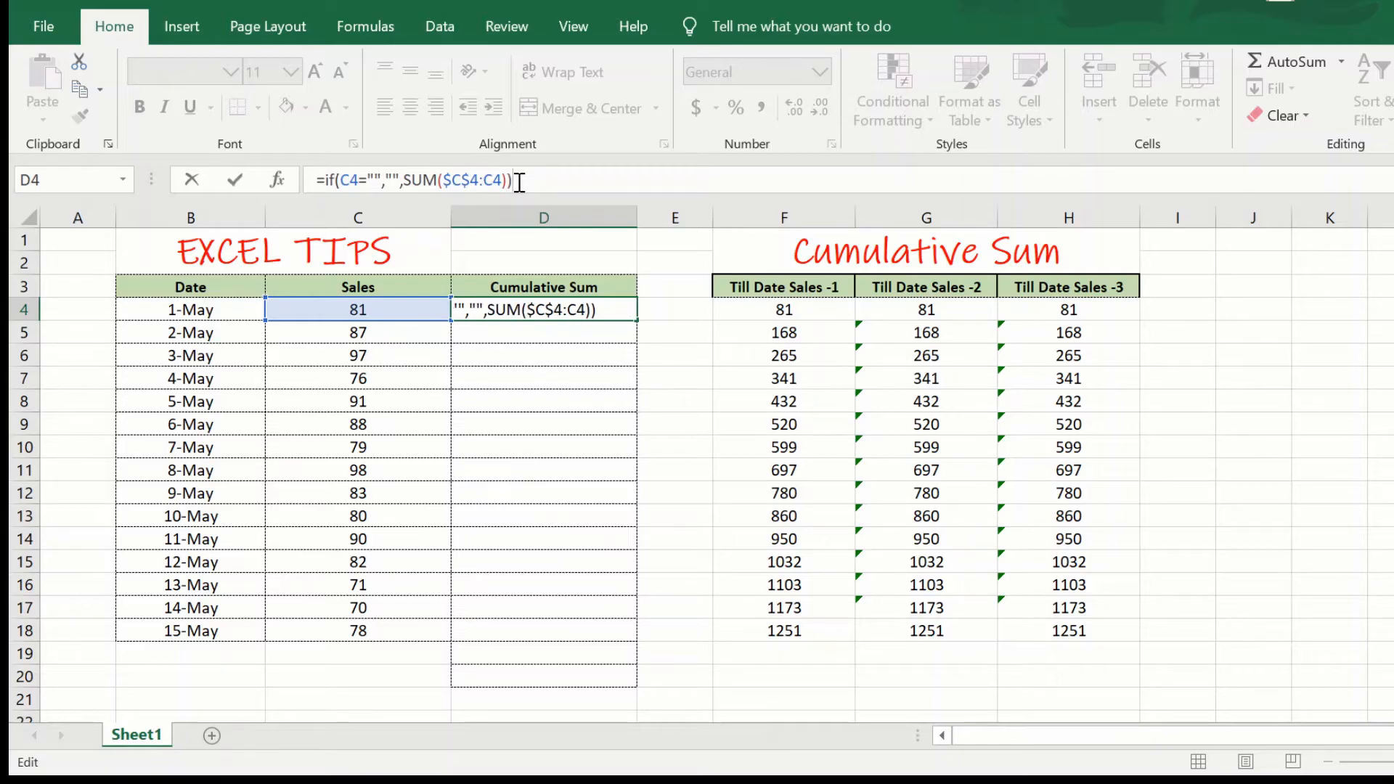
{"action": "key", "text": "Return"}
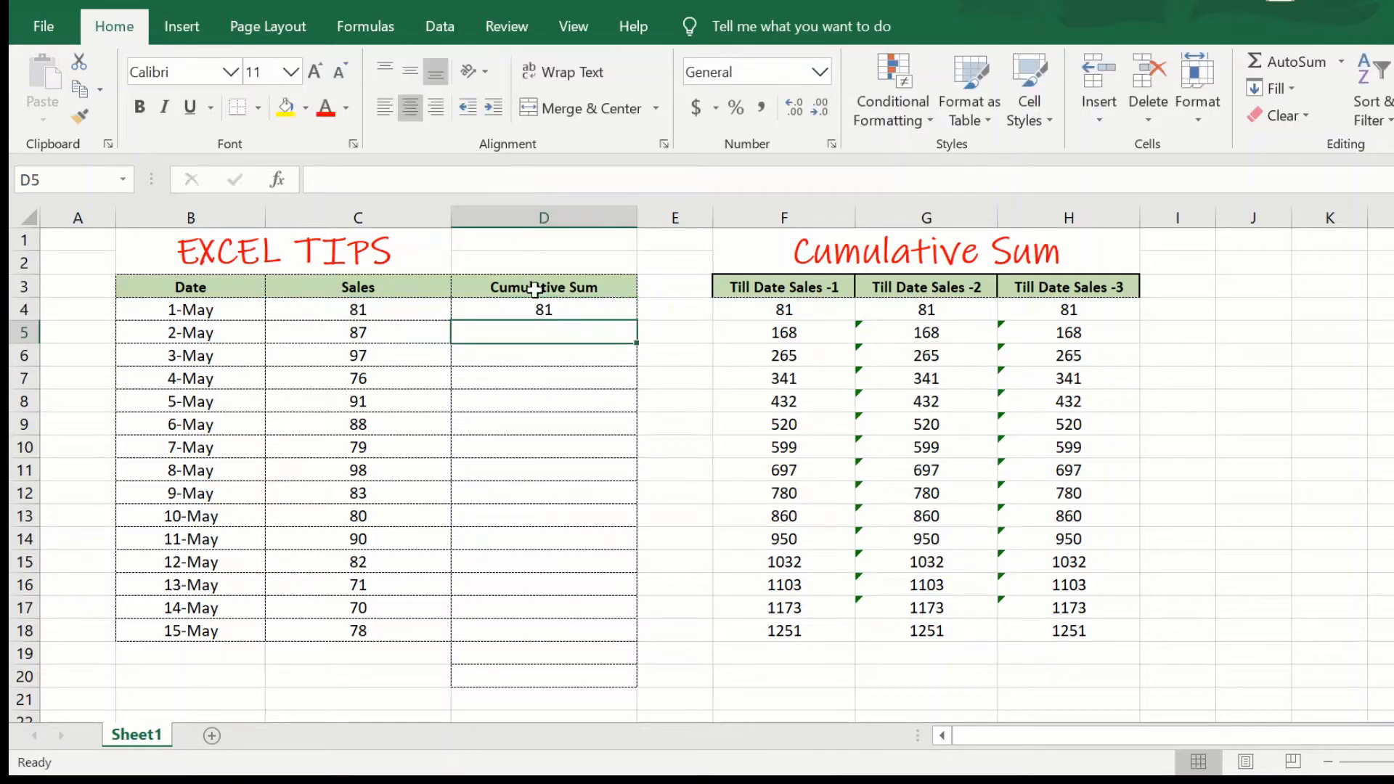
Step: Fill D4's IF/SUM running total down through D21, reaching 1251 at 15-May with rows 19–21 blank
{"action": "left_click", "coordinate": [537, 310]}
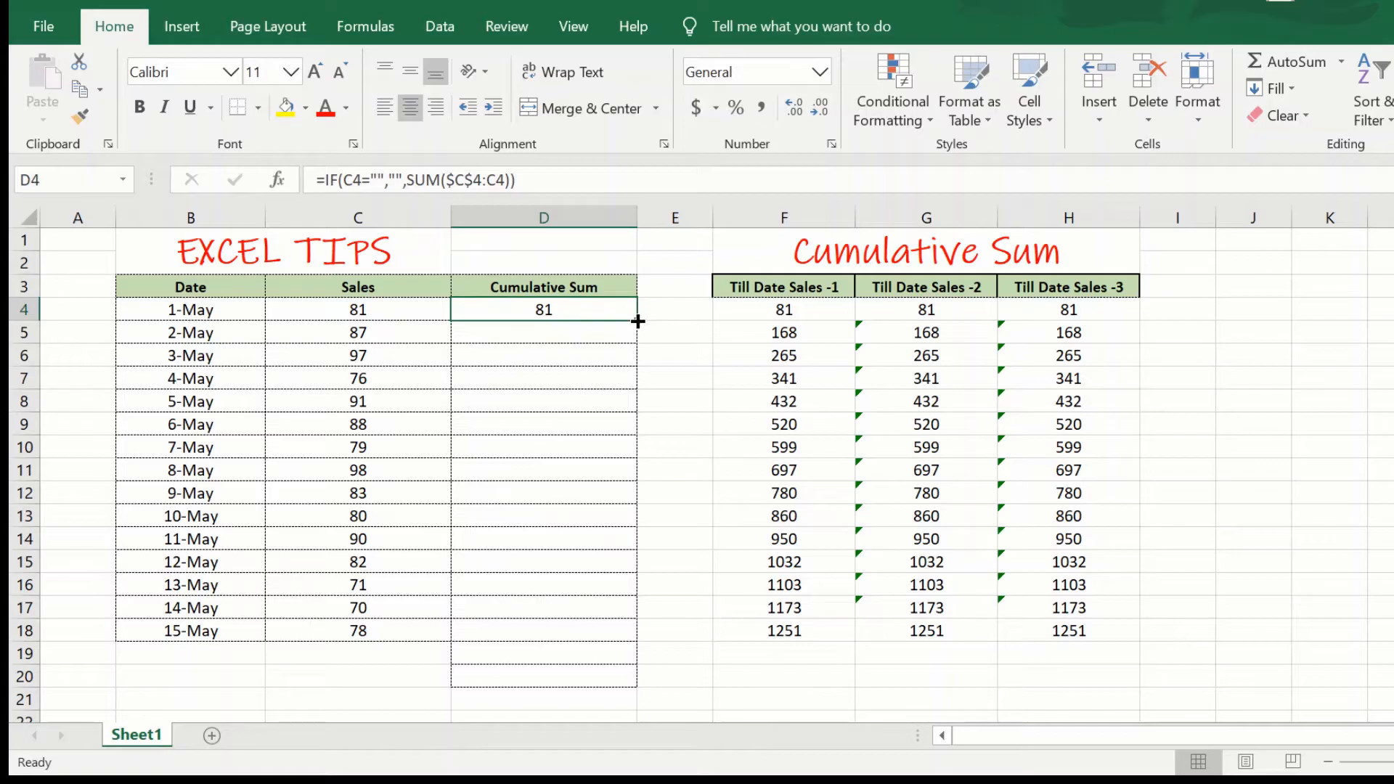
{"action": "left_click_drag", "start_coordinate": [635, 319], "coordinate": [622, 652]}
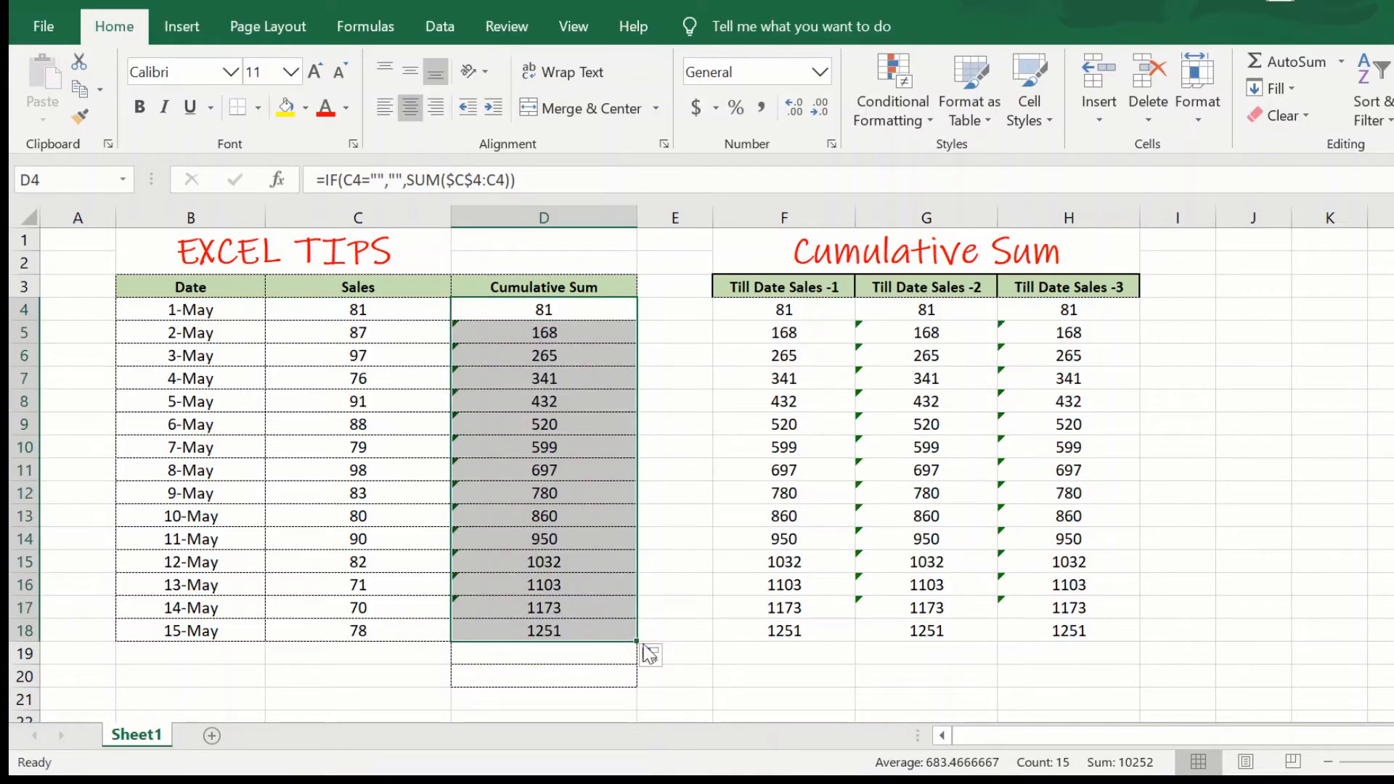
{"action": "left_click_drag", "start_coordinate": [635, 643], "coordinate": [633, 708]}
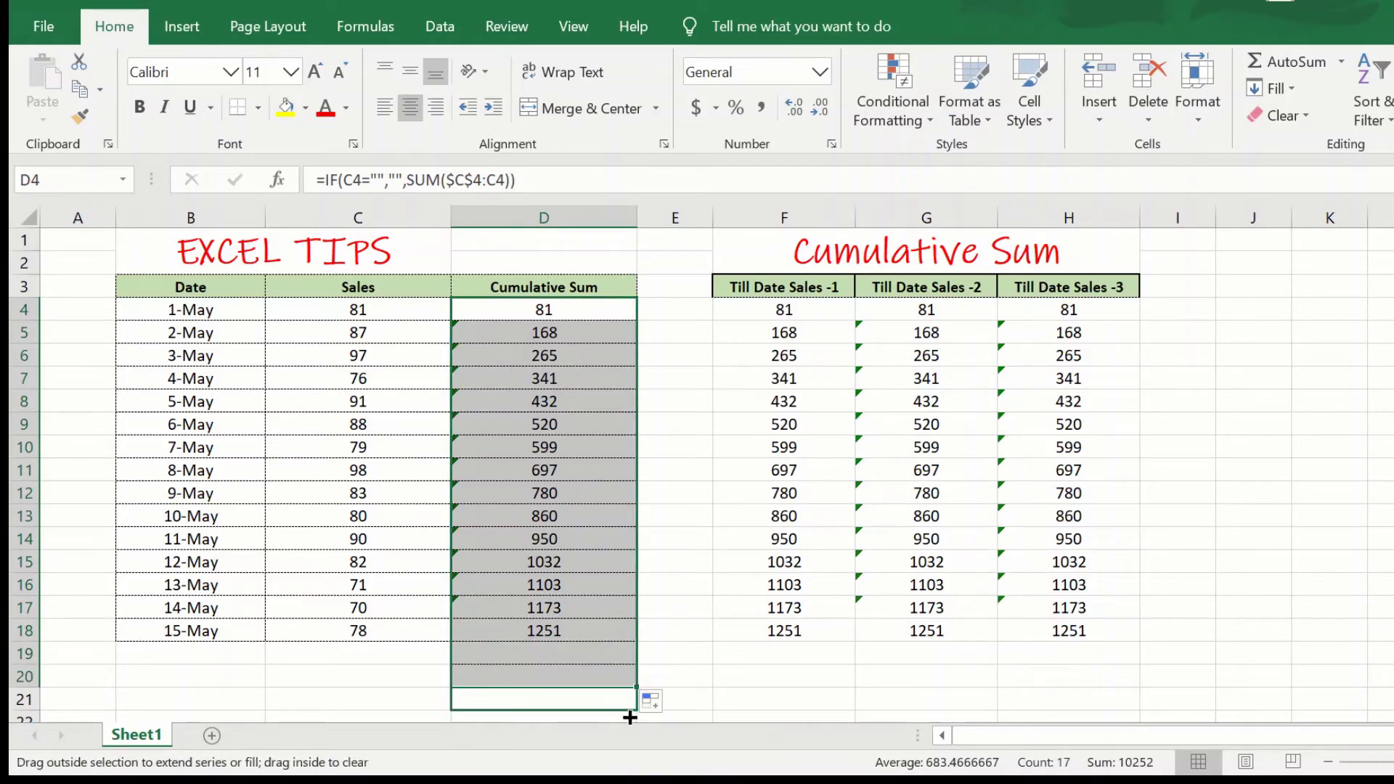
{"action": "left_click", "coordinate": [535, 650]}
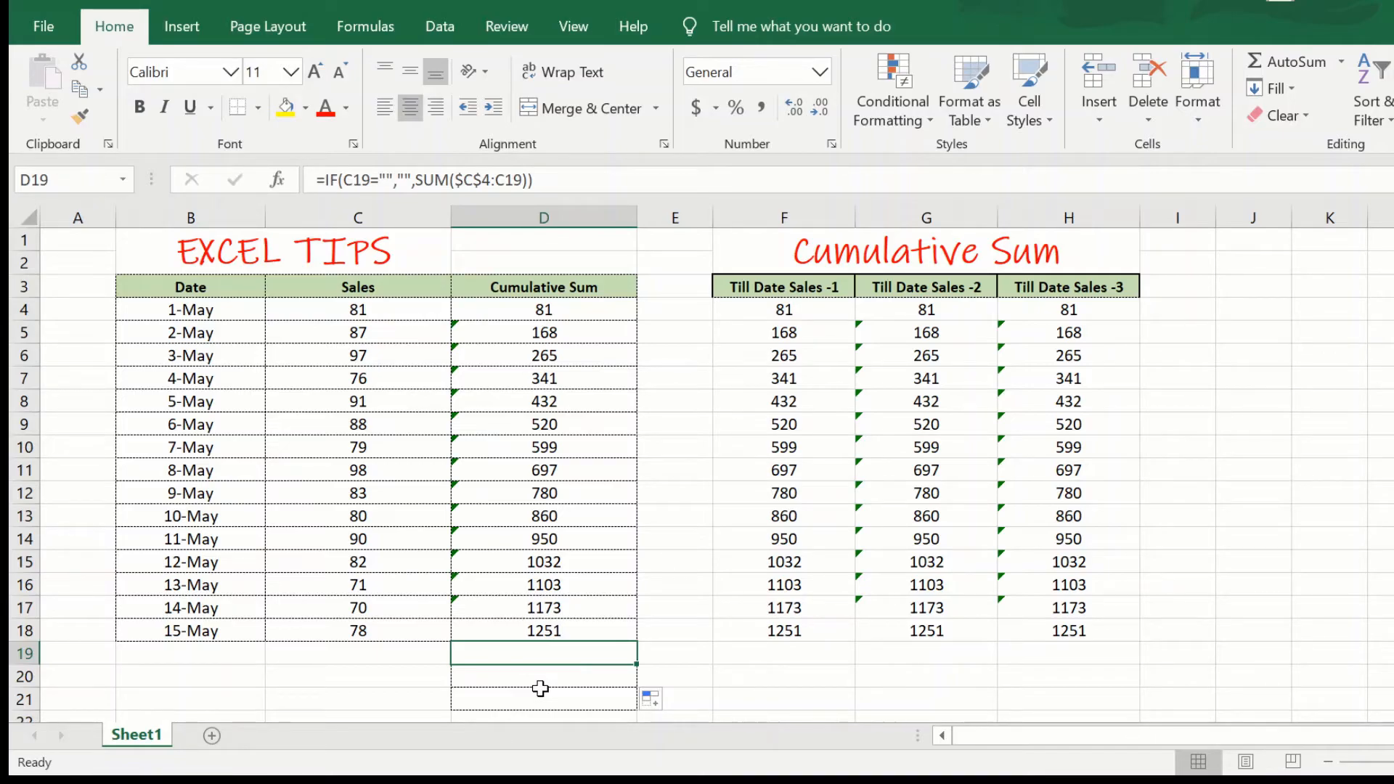
Step: Fill G18 and H18 two rows down; Till Date Sales -2 repeats 1251, -3 stays blank
{"action": "left_click", "coordinate": [948, 627]}
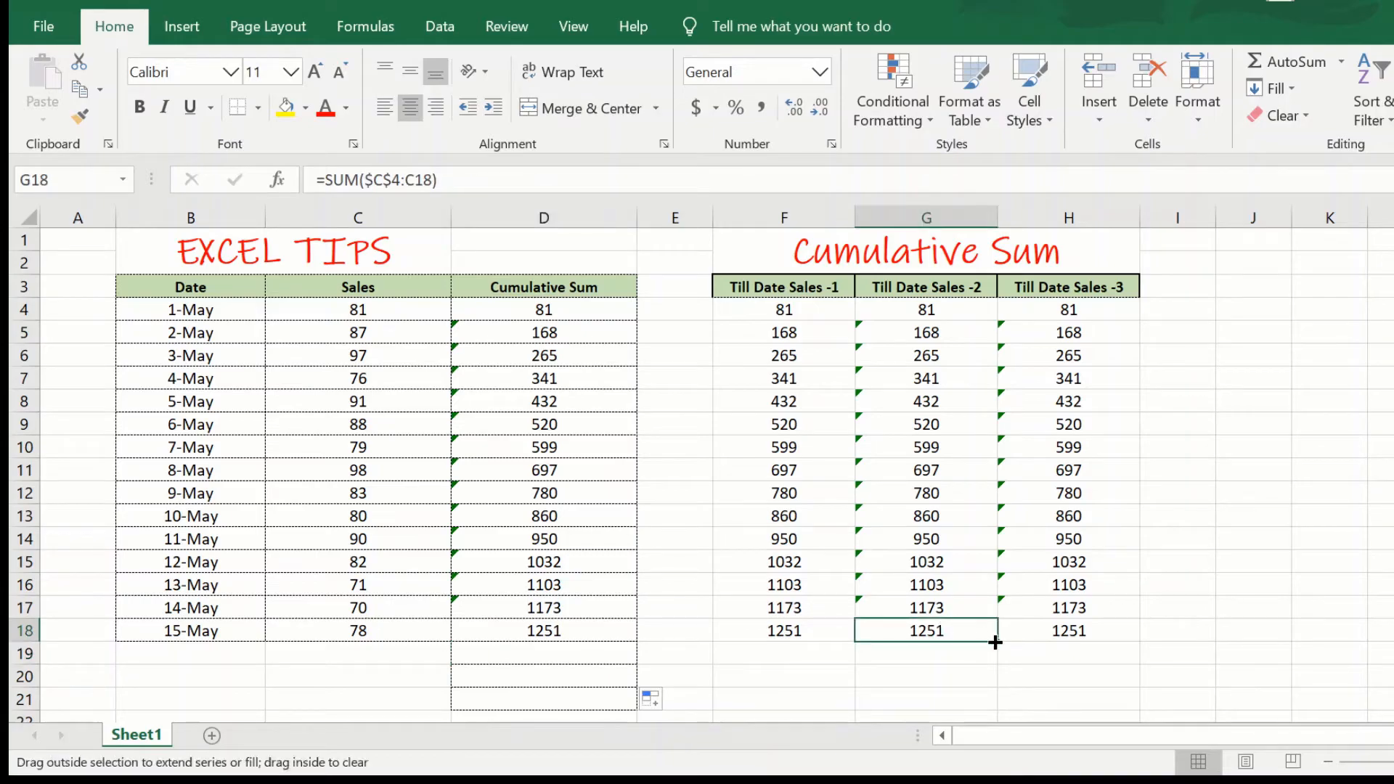
{"action": "left_click_drag", "start_coordinate": [994, 642], "coordinate": [993, 687]}
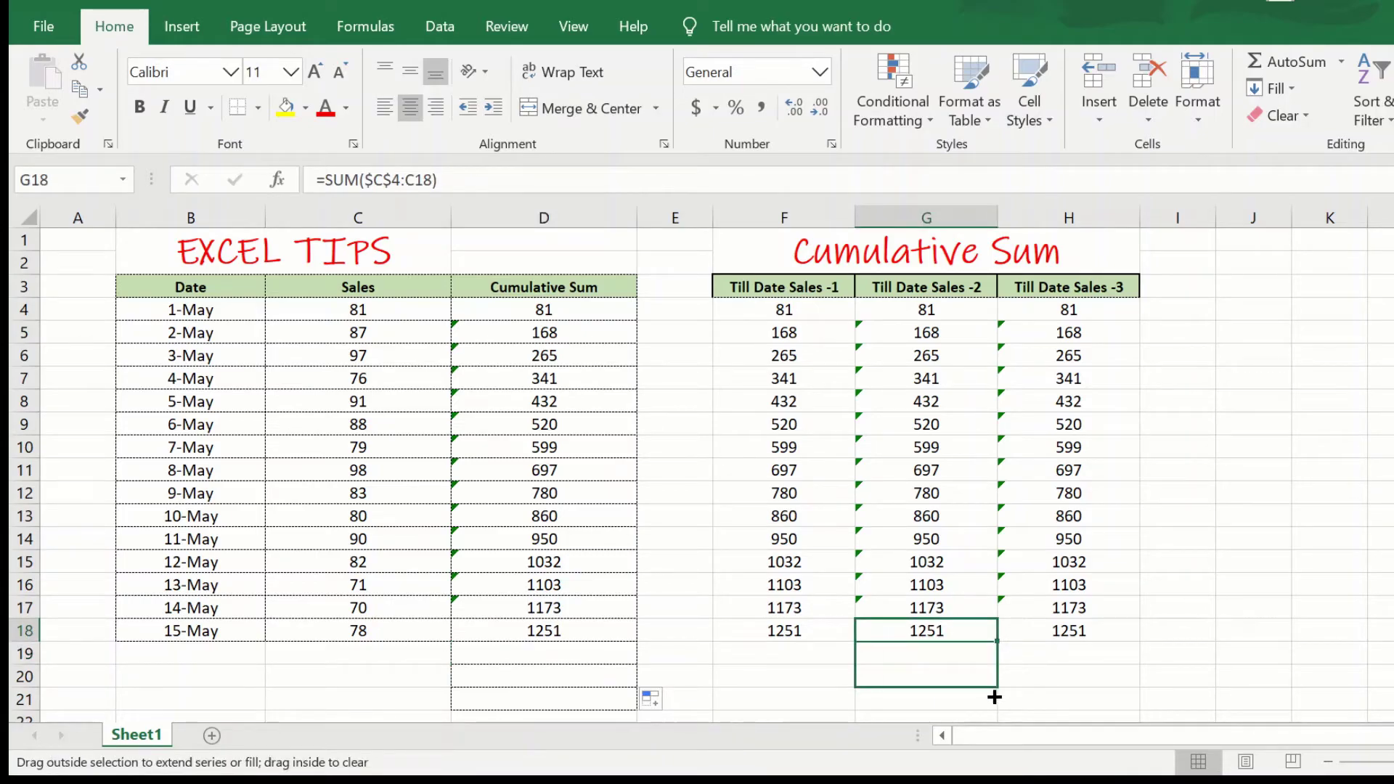
{"action": "left_click", "coordinate": [1100, 631]}
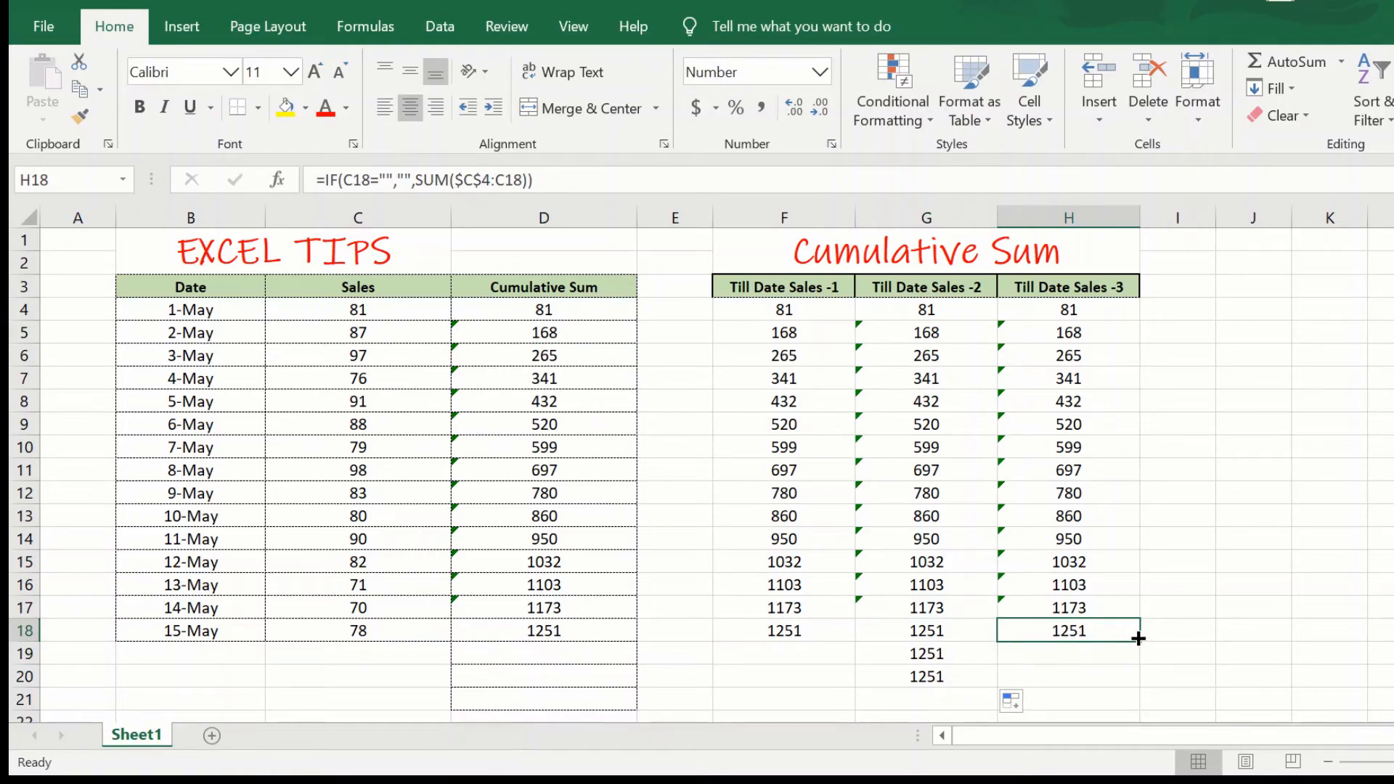
{"action": "left_click_drag", "start_coordinate": [1138, 640], "coordinate": [1138, 687]}
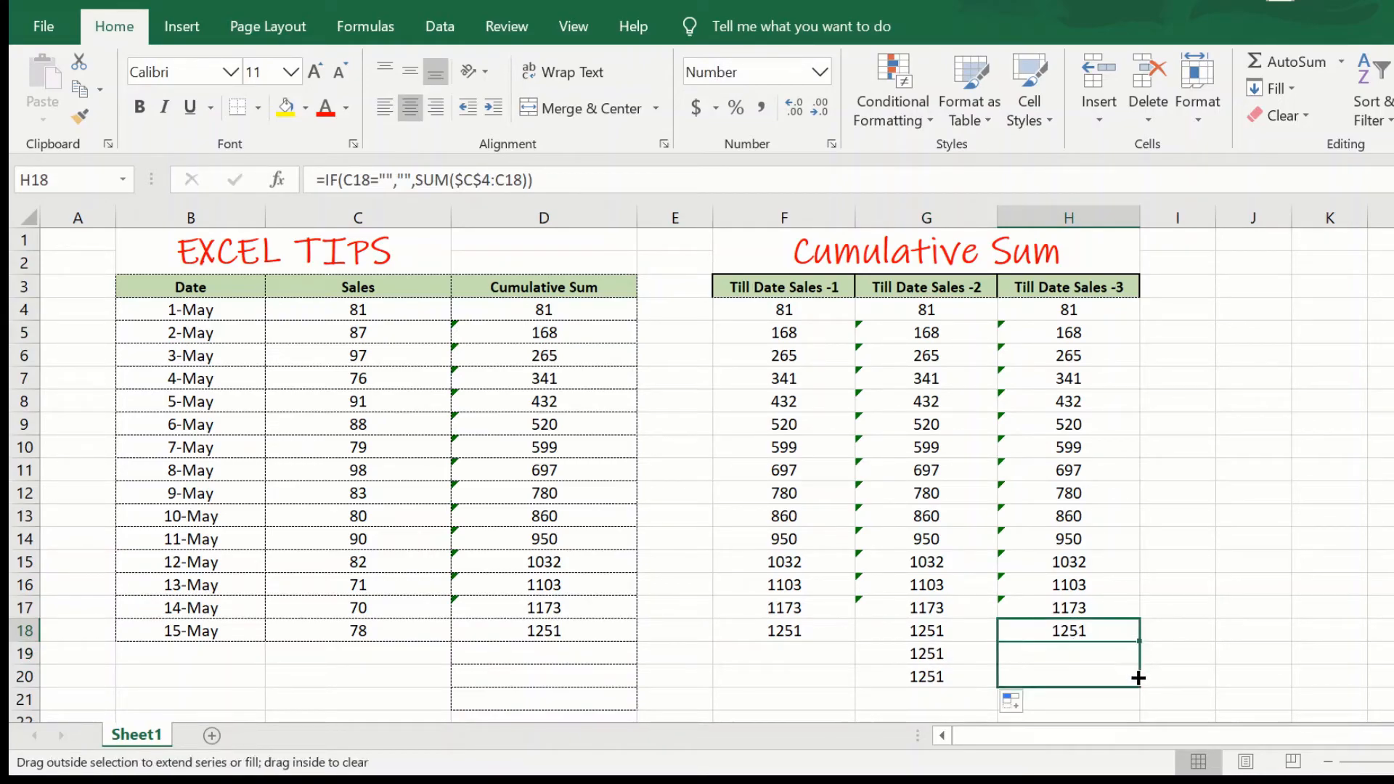
Step: Inspect the H19/H20 formulas against the empty sales cells C19 and C20
{"action": "left_click", "coordinate": [1091, 675]}
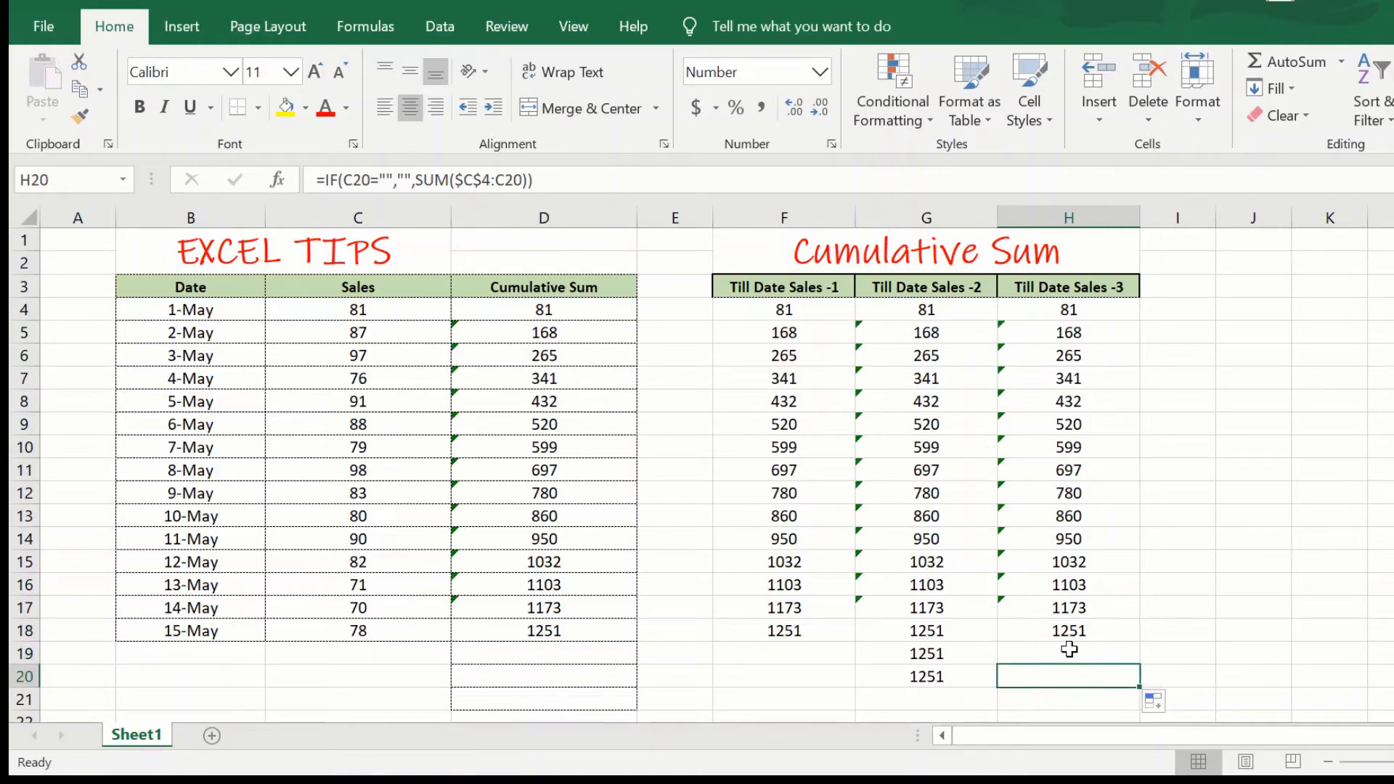
{"action": "left_click", "coordinate": [385, 667]}
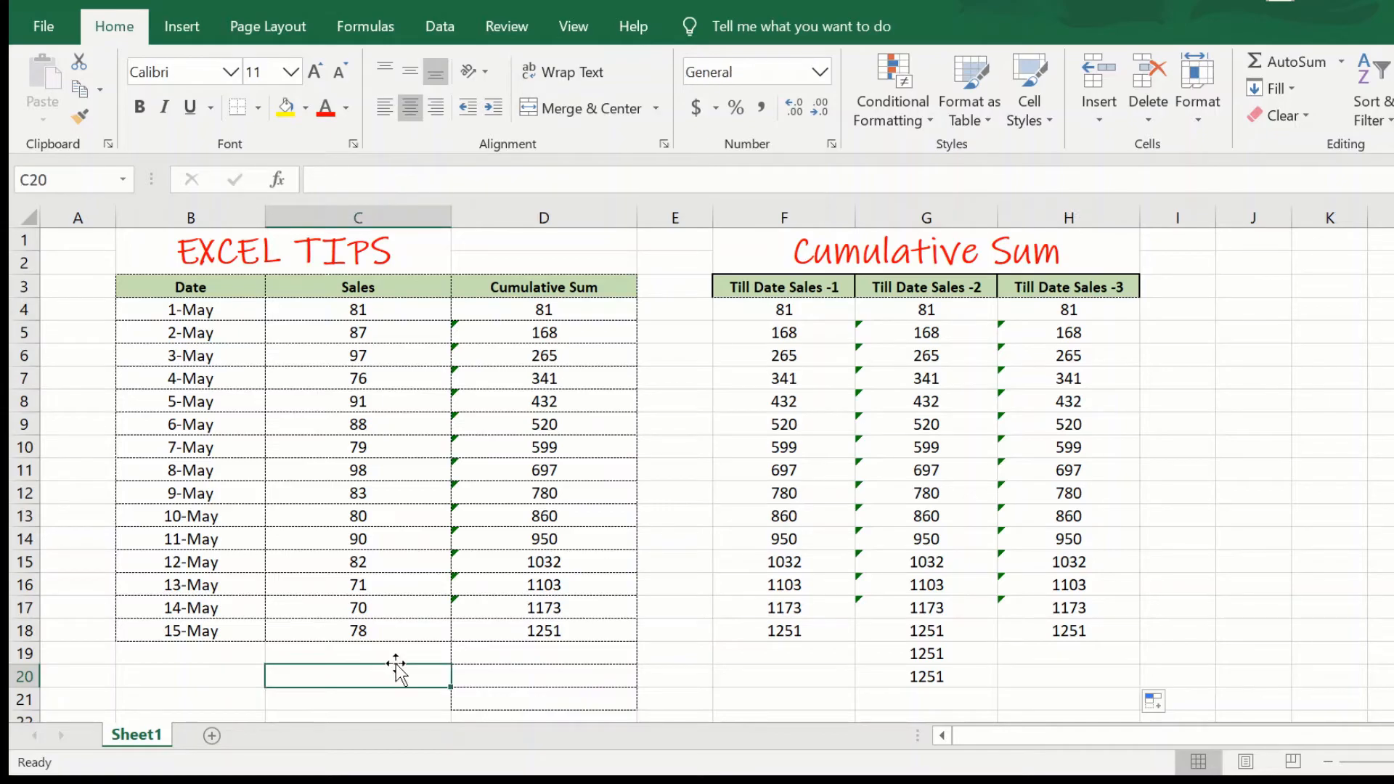
{"action": "key", "text": "Up"}
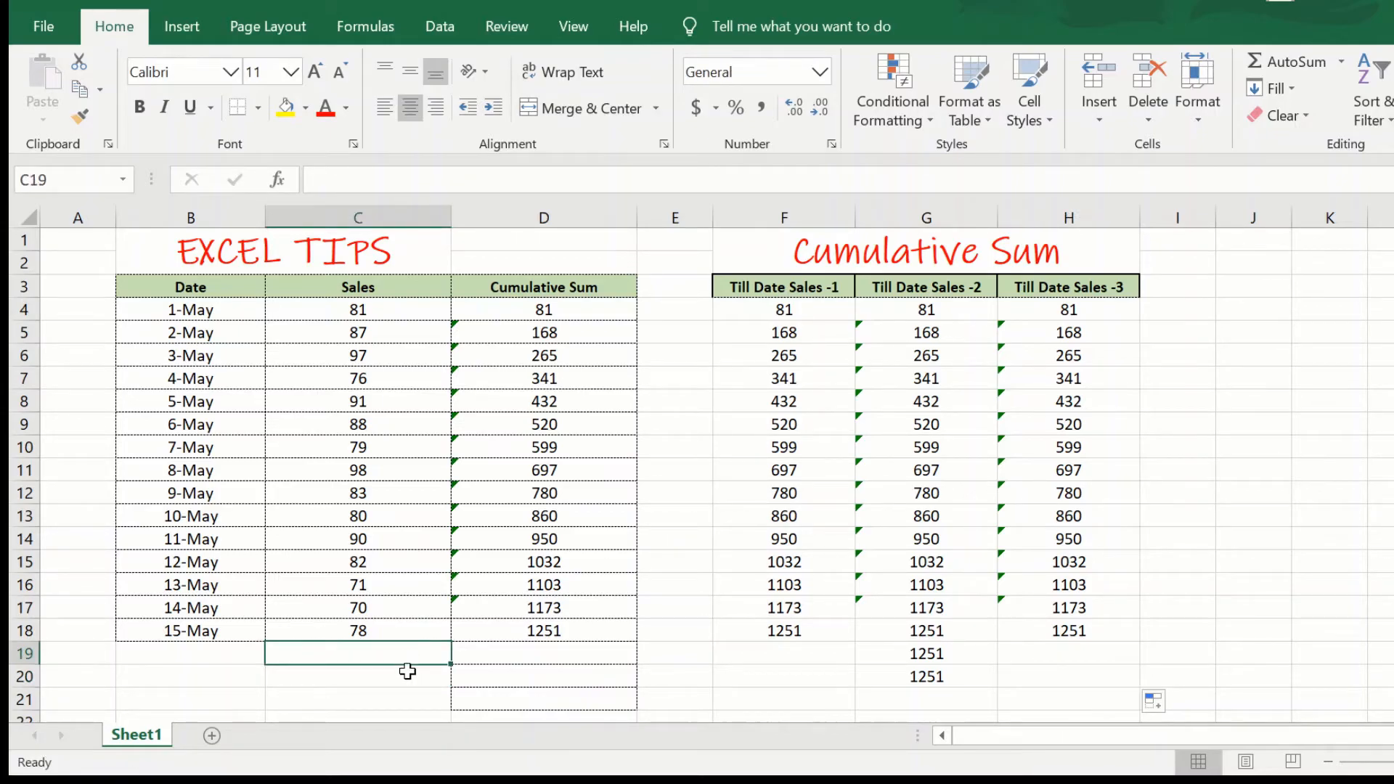
{"action": "left_click", "coordinate": [406, 671]}
{"action": "left_click", "coordinate": [1056, 651]}
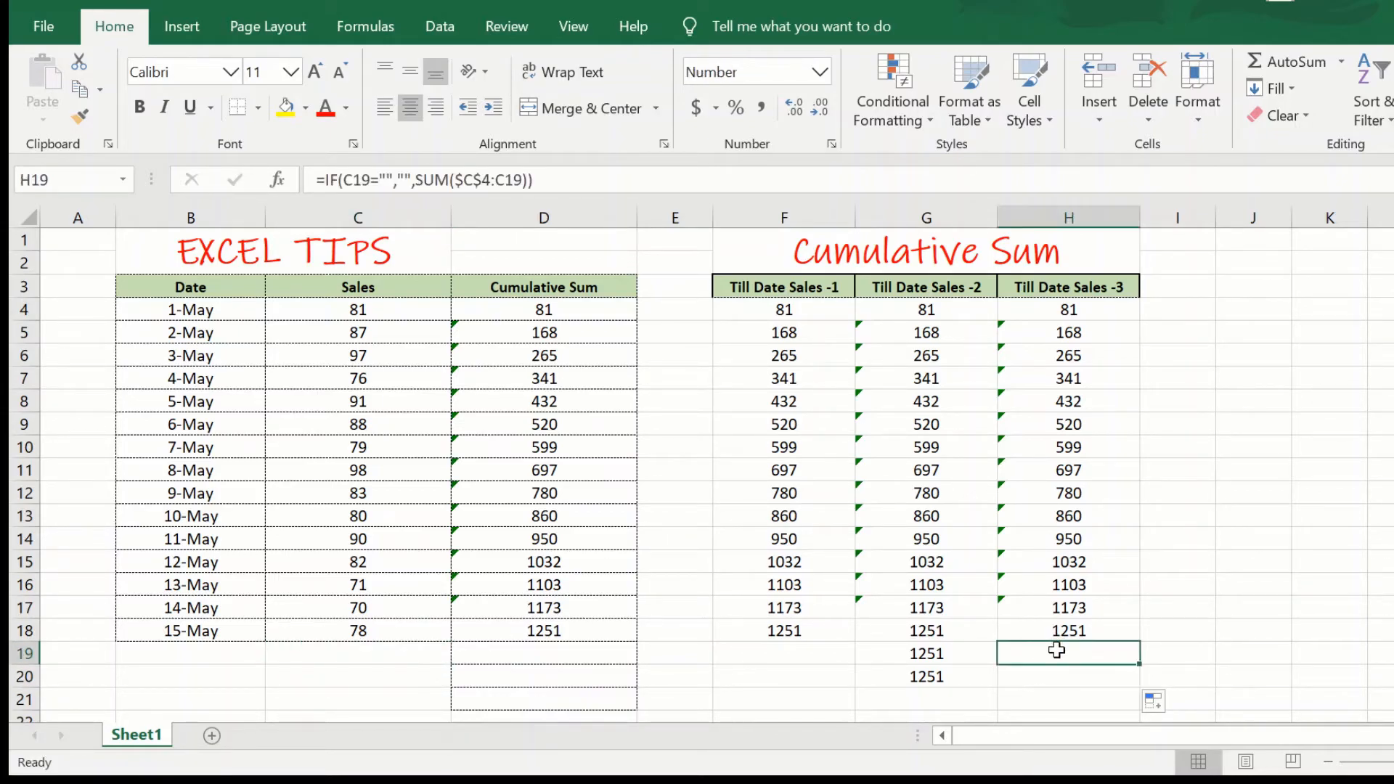
{"action": "left_click", "coordinate": [1058, 672]}
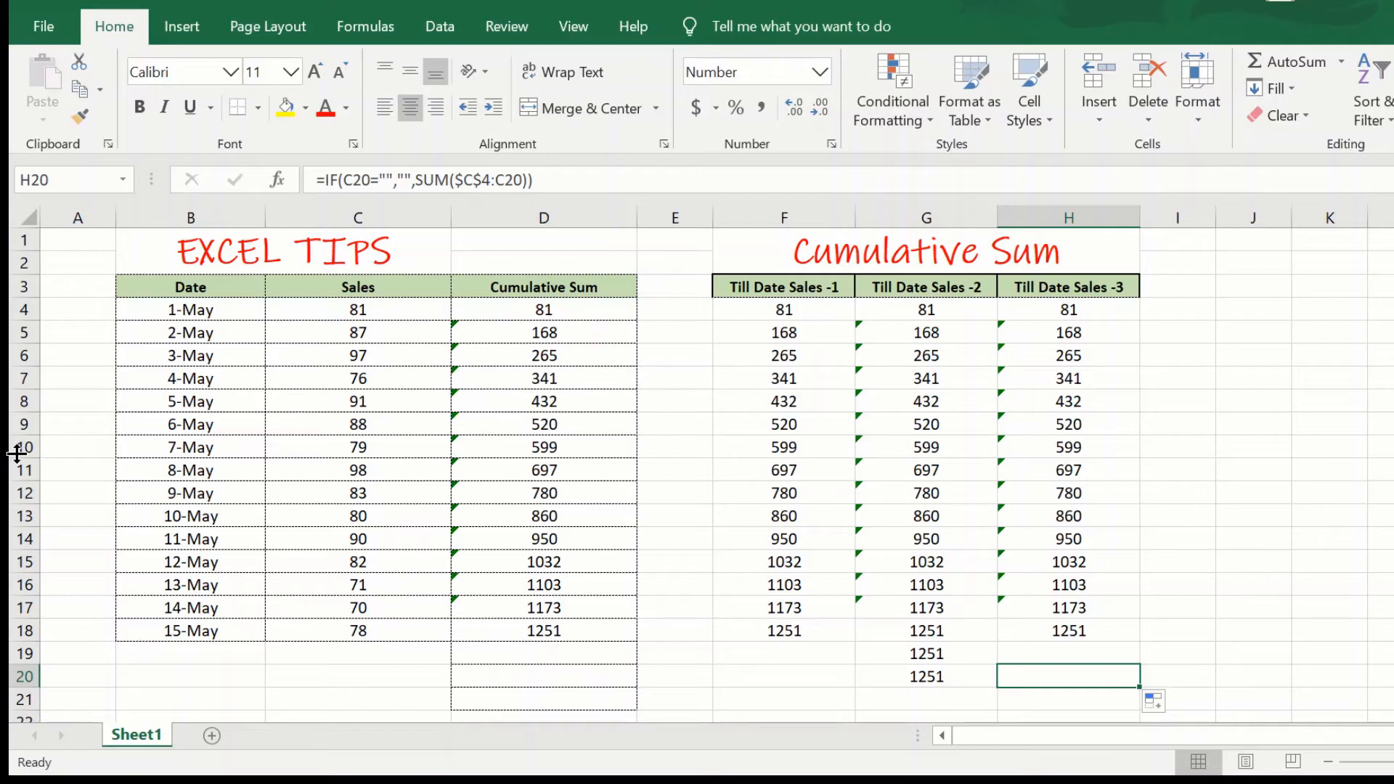
Step: Delete the 7-May row so totals end at 1172 and Till Date Sales -1 shows #REF!
{"action": "left_click", "coordinate": [18, 448]}
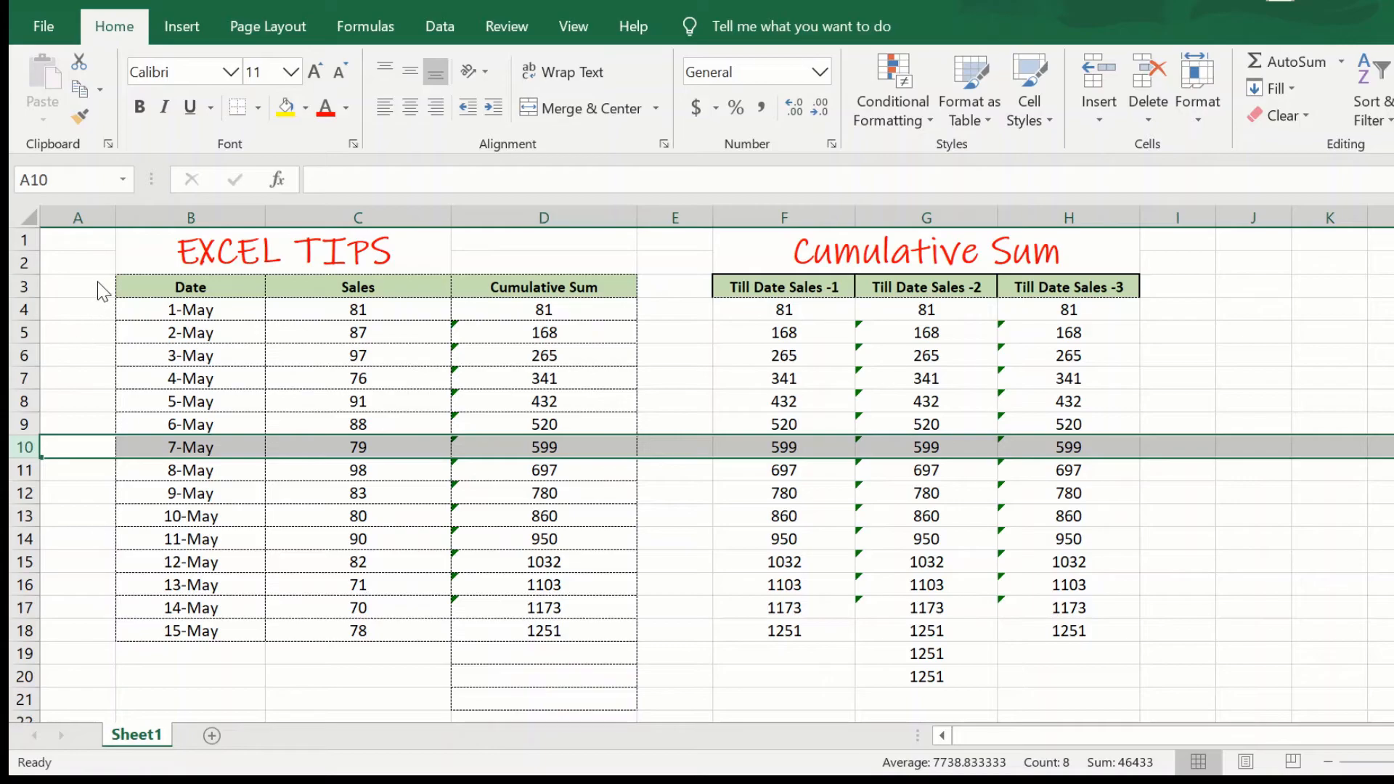
{"action": "key", "text": "ctrl+minus"}
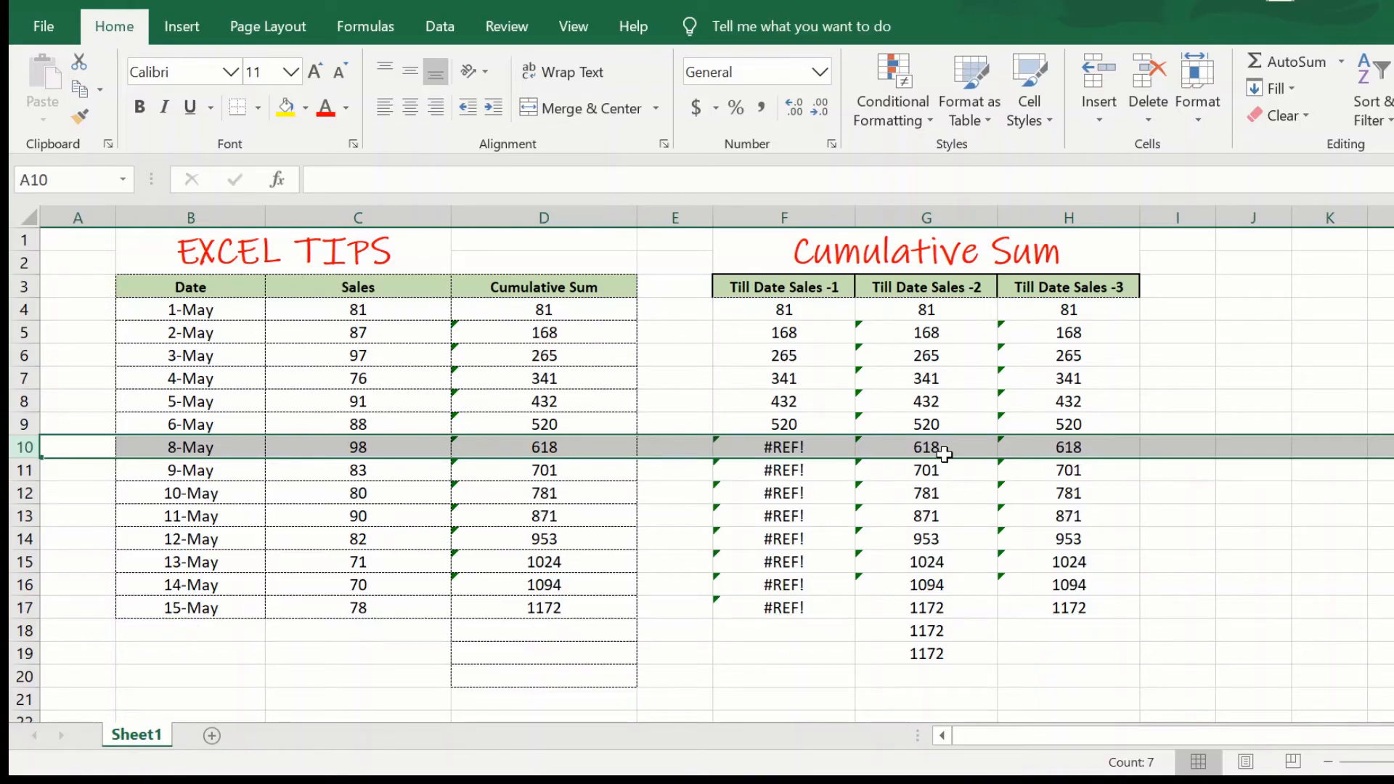
{"action": "left_click", "coordinate": [1078, 610]}
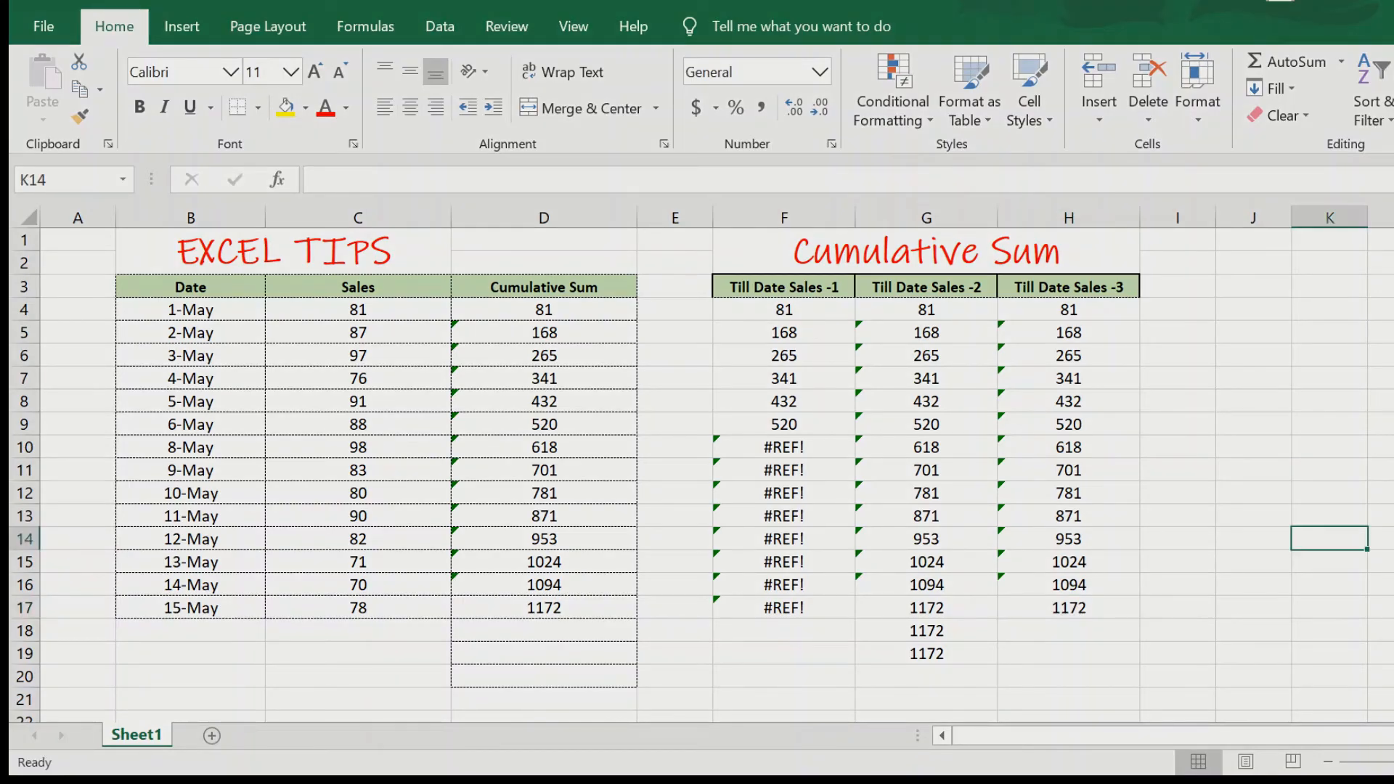
{"action": "left_click", "coordinate": [1280, 423]}
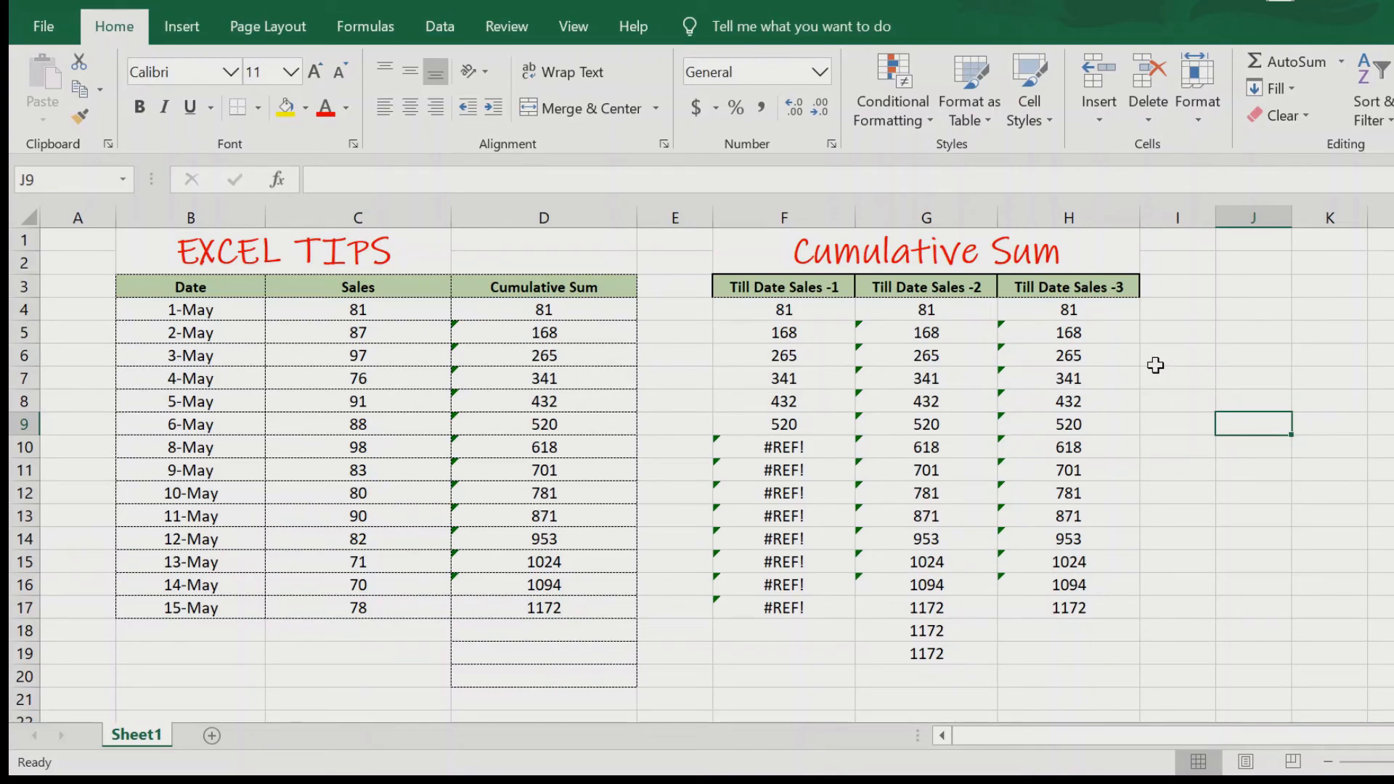
{"action": "left_click", "coordinate": [814, 353]}
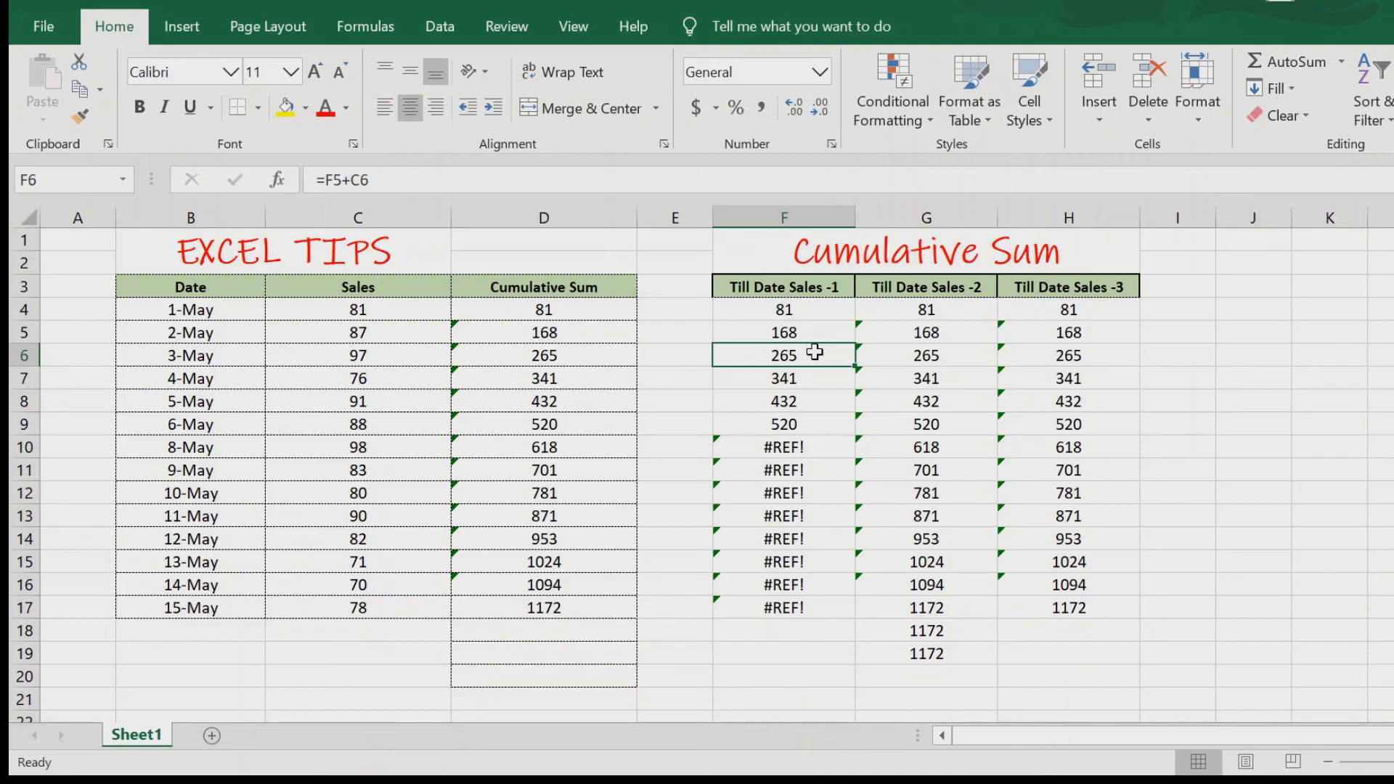
{"action": "left_click", "coordinate": [1073, 354]}
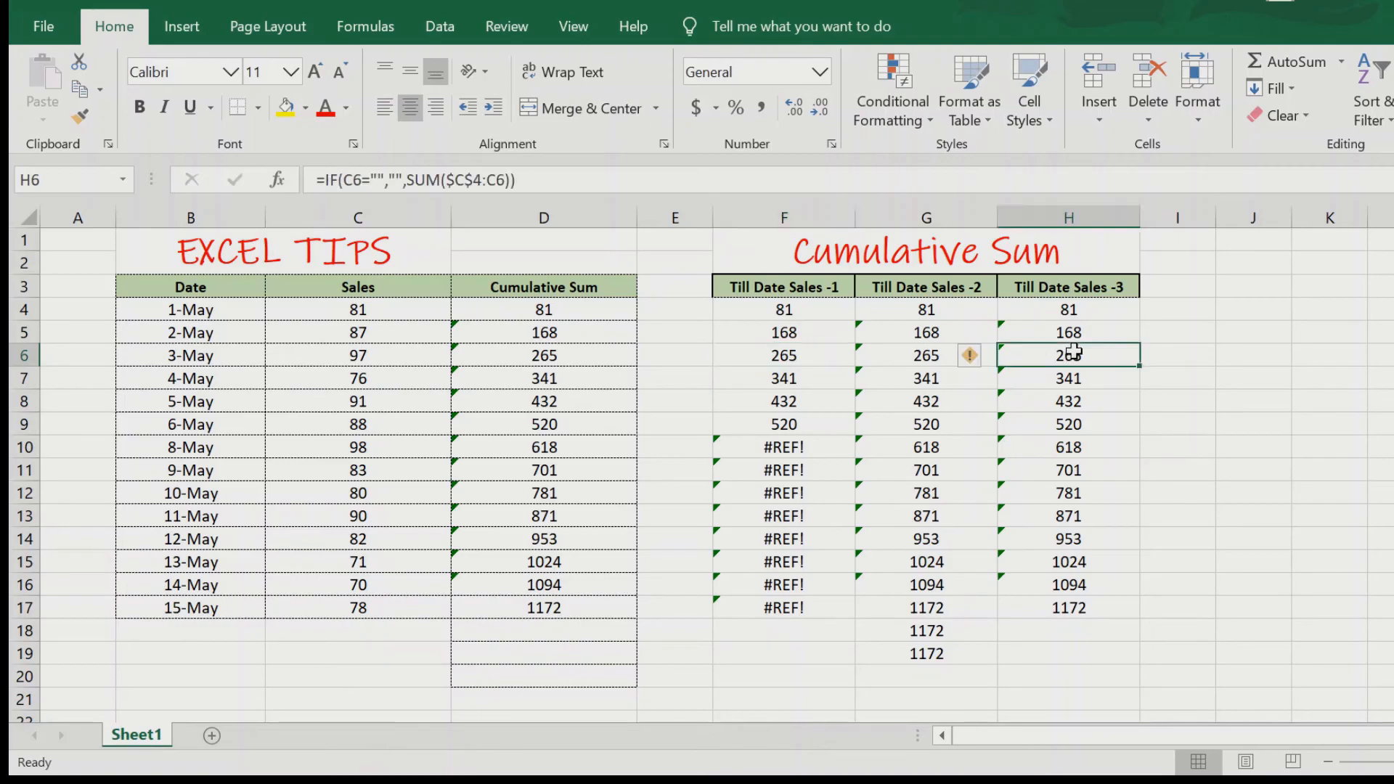